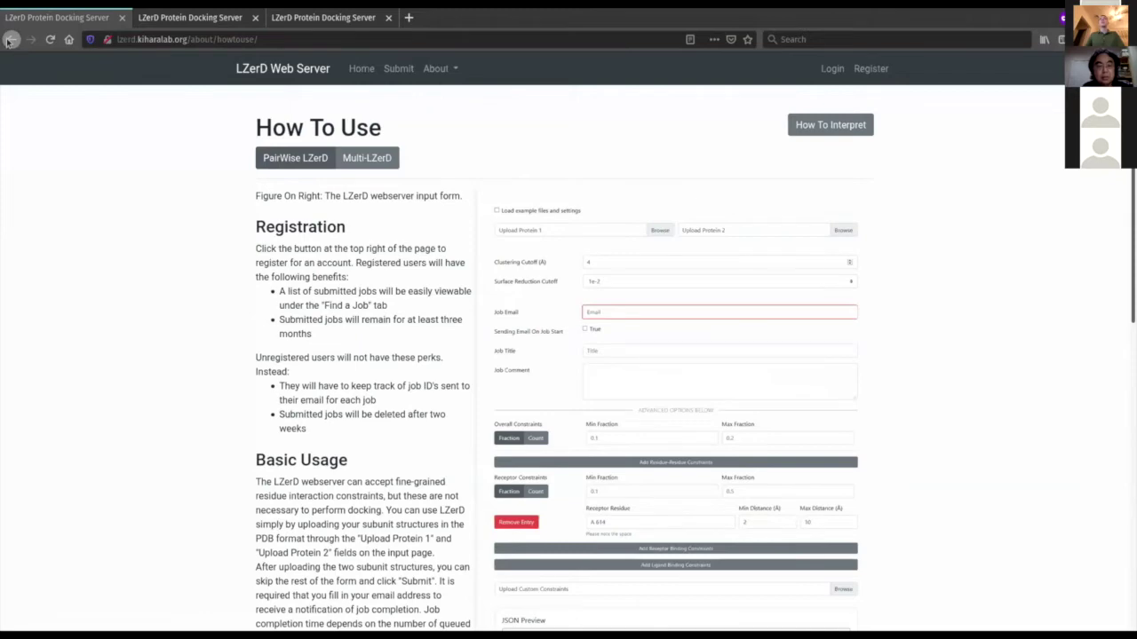
# Go back to the Introduction page and bring up the Register form
pyautogui.click(10, 40)
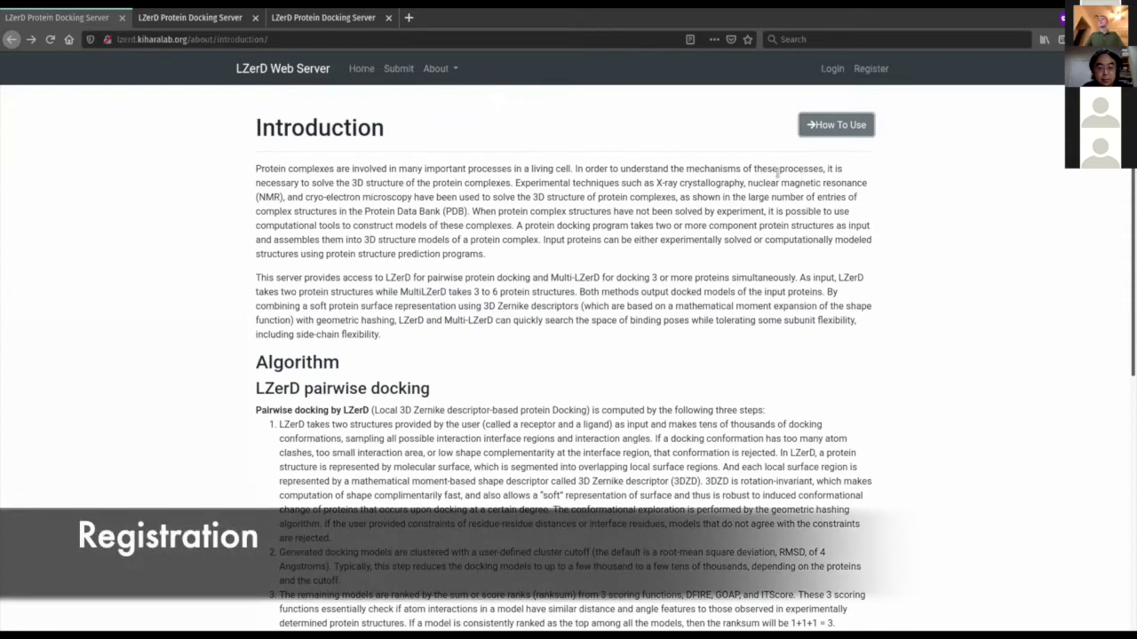
pyautogui.click(870, 69)
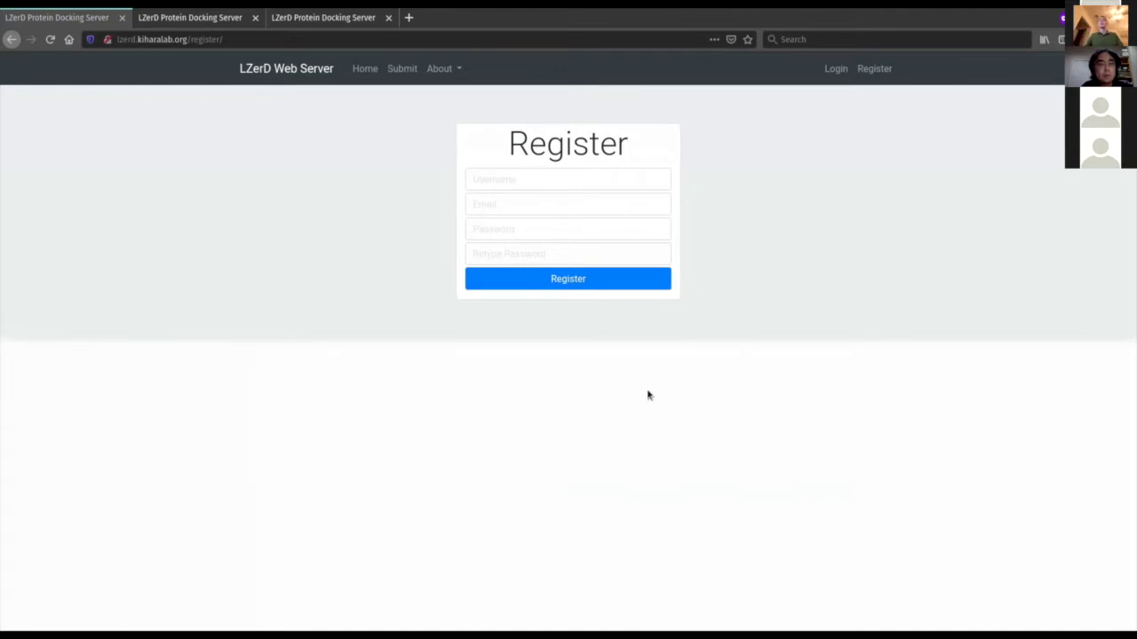
pyautogui.click(486, 172)
pyautogui.click(517, 205)
pyautogui.click(905, 241)
pyautogui.click(596, 233)
pyautogui.click(737, 259)
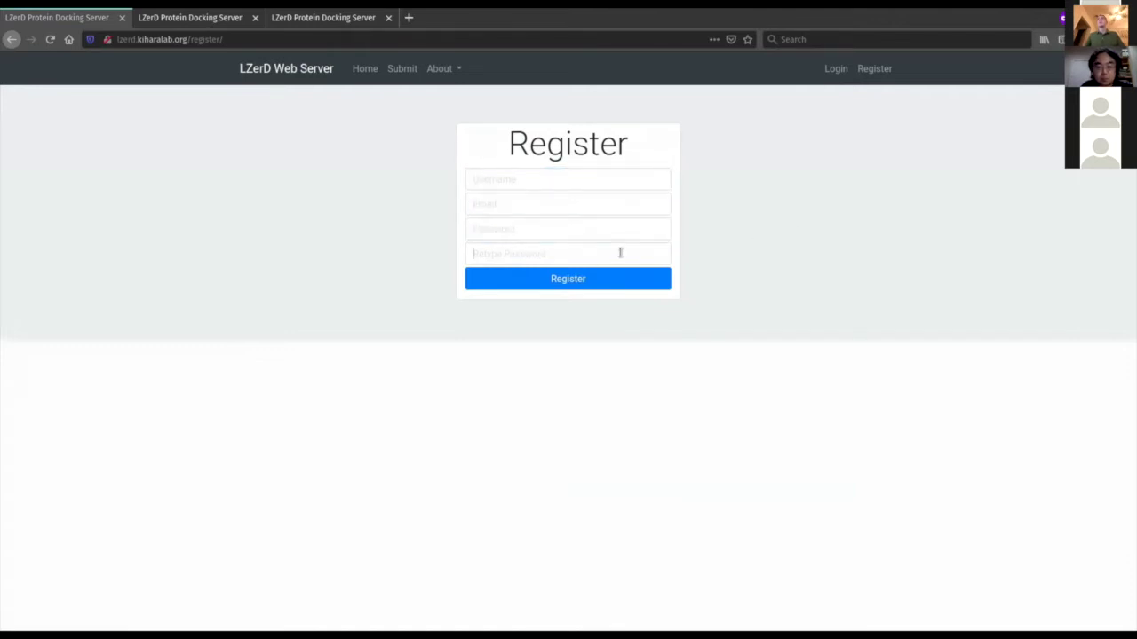
pyautogui.click(754, 256)
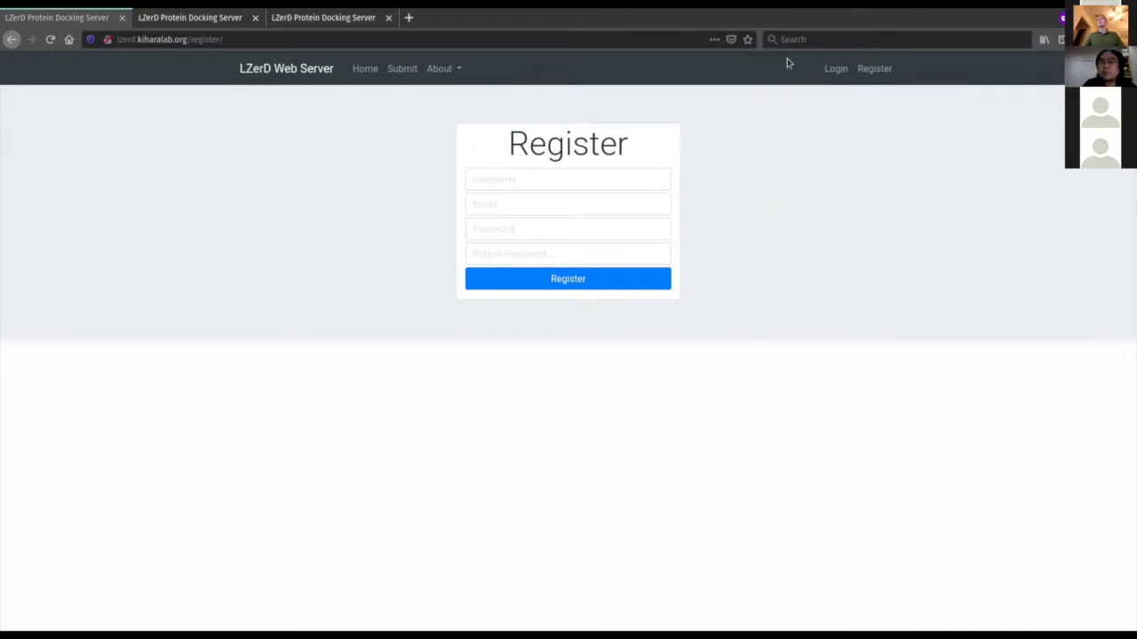
# Log in to the test account with its username and password
pyautogui.click(835, 69)
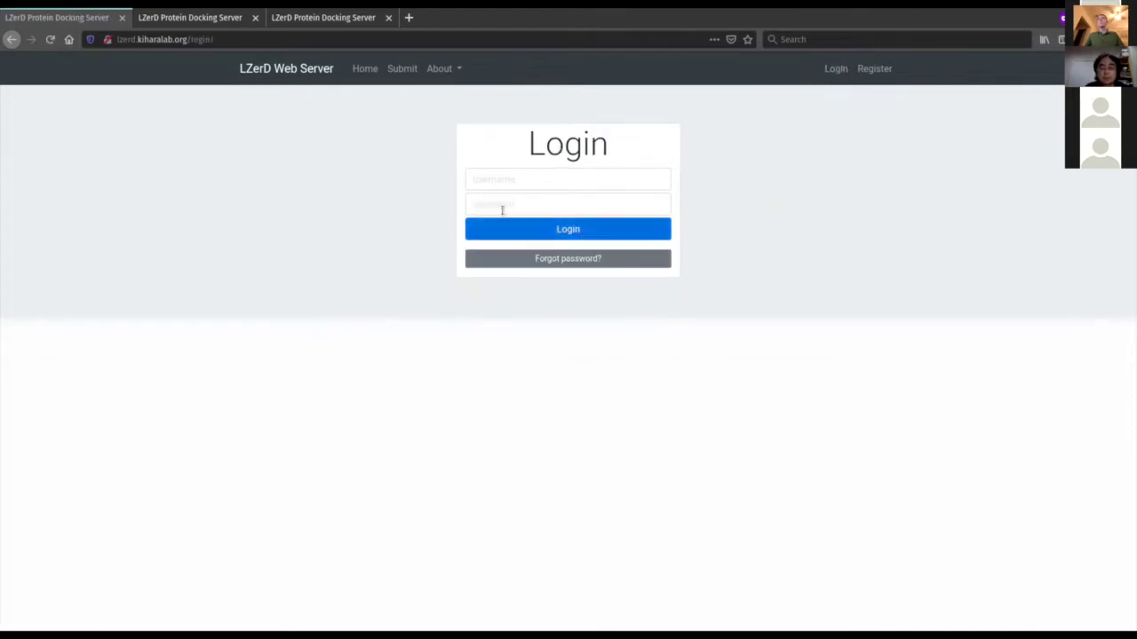
pyautogui.click(502, 182)
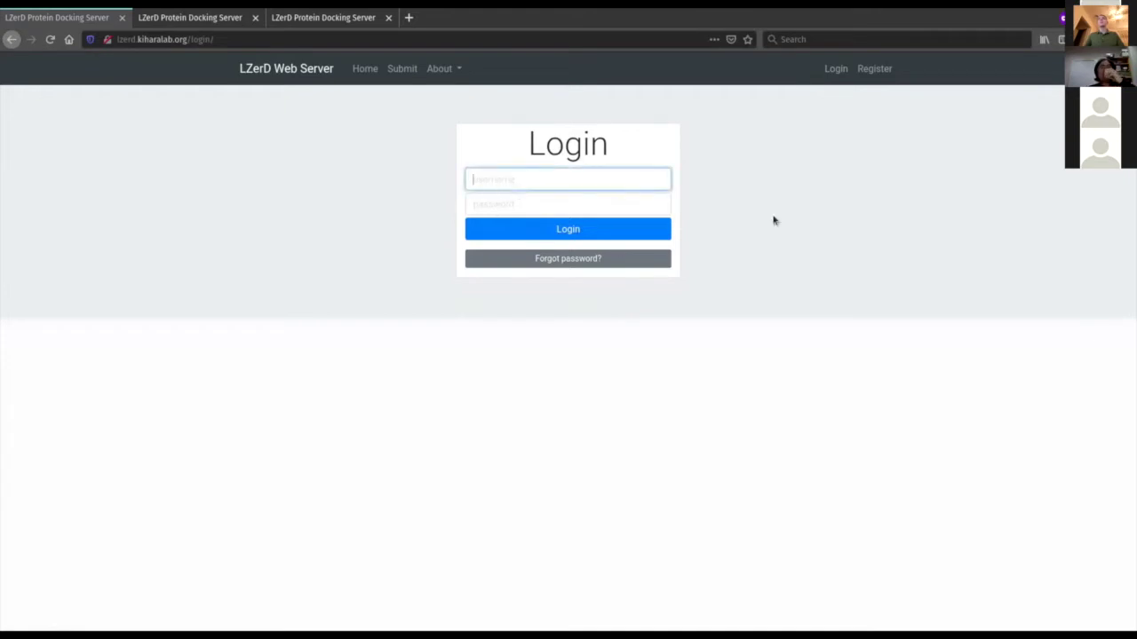
pyautogui.write('charlestest3')
pyautogui.press('Tab')
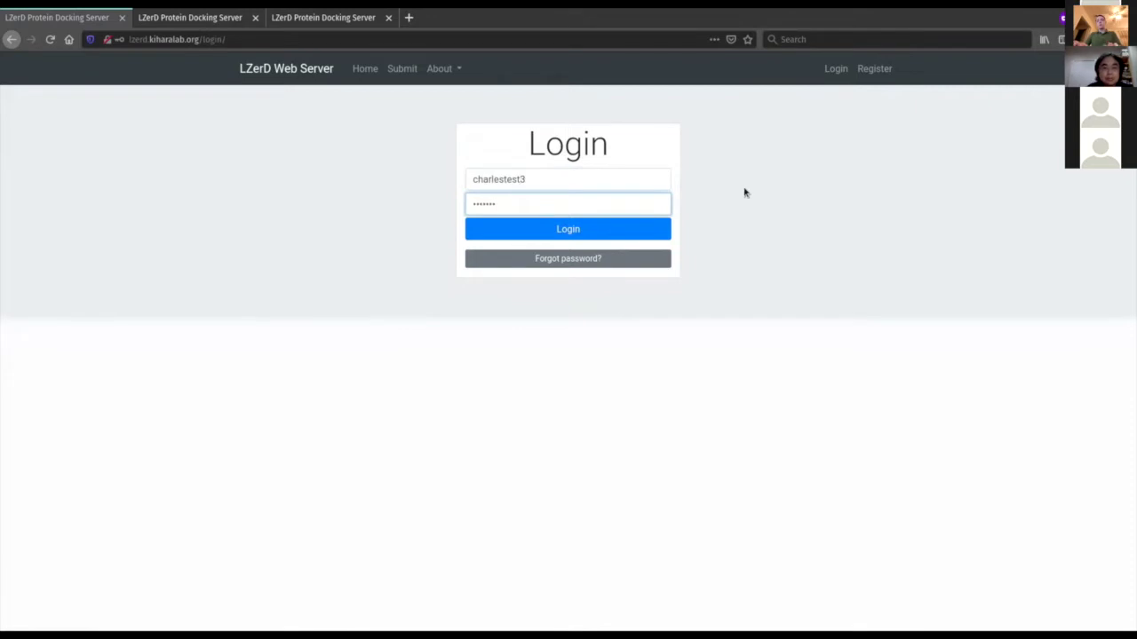
pyautogui.press('Return')
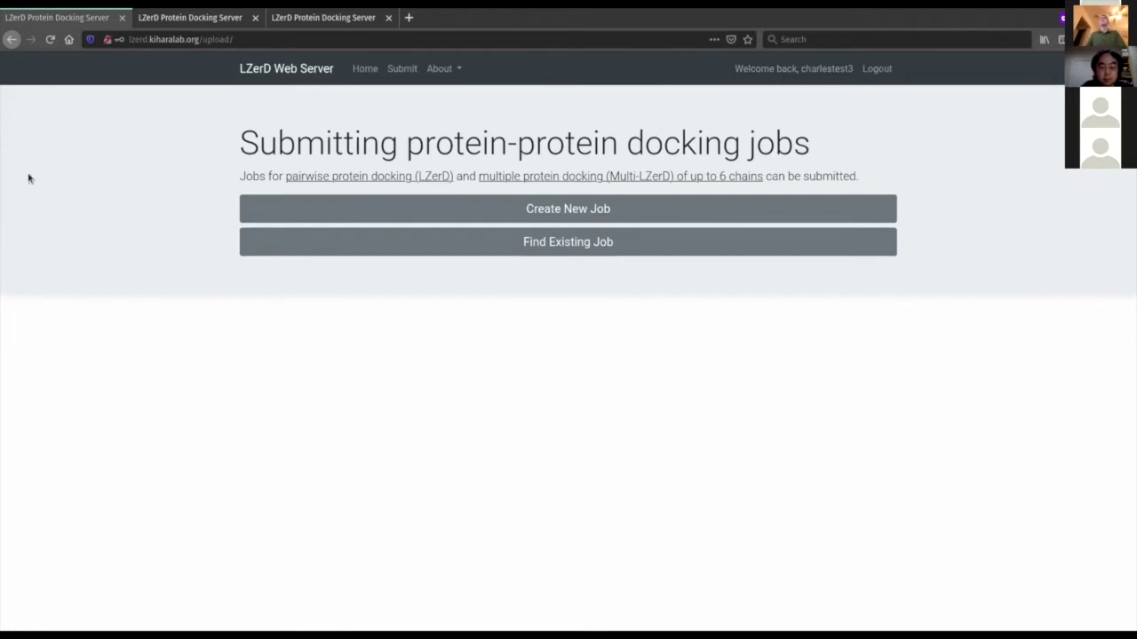
pyautogui.click(828, 71)
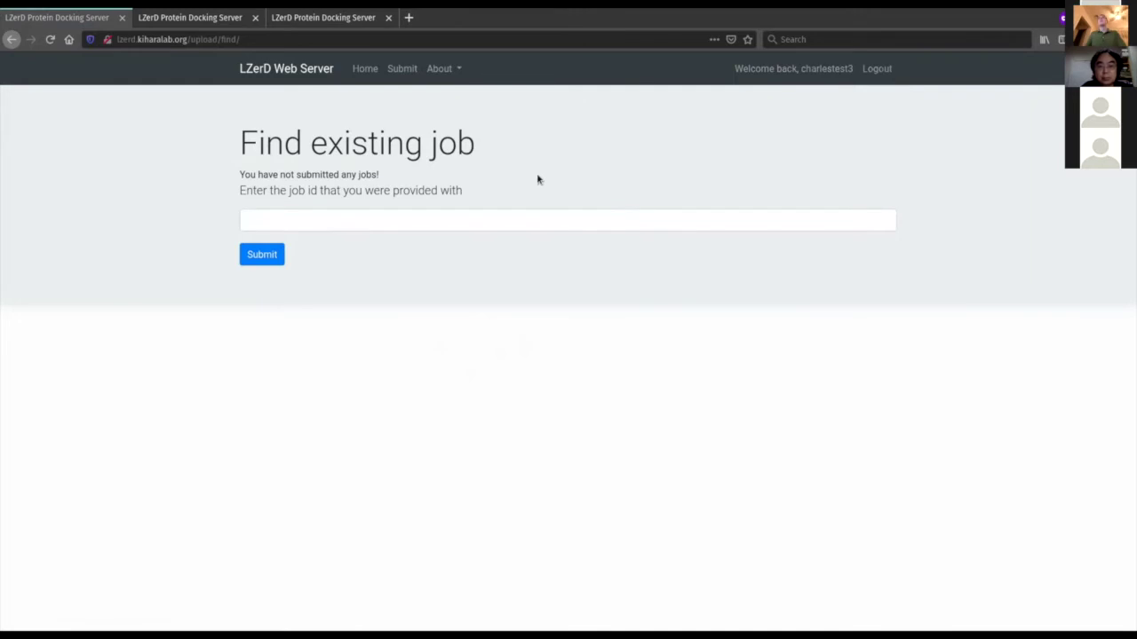
pyautogui.click(882, 71)
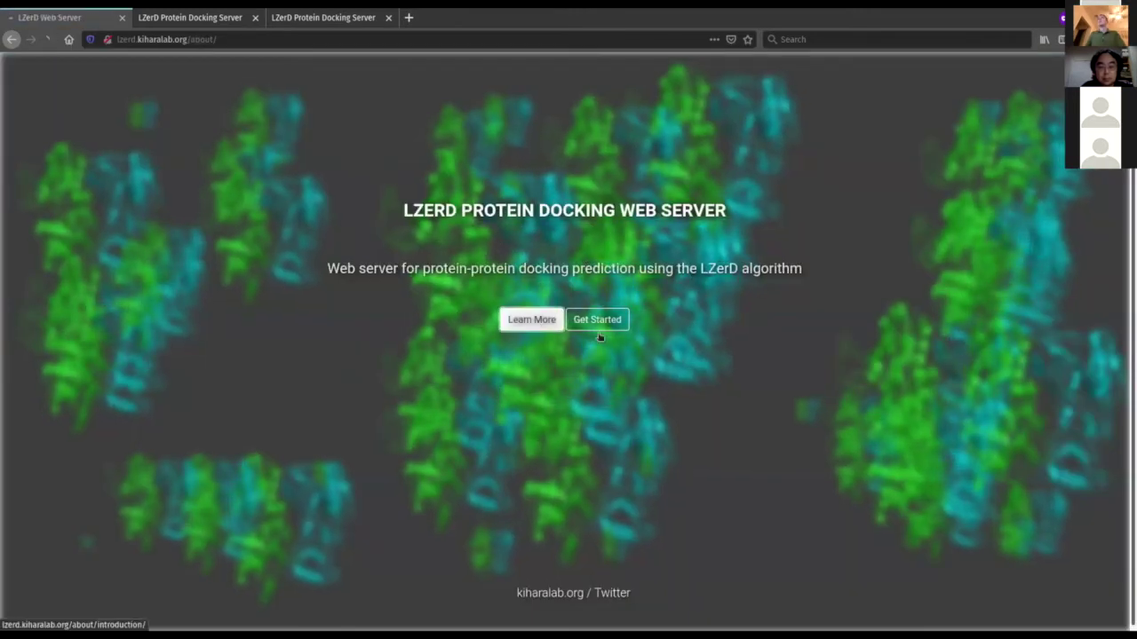
pyautogui.click(598, 322)
pyautogui.click(830, 69)
pyautogui.click(491, 177)
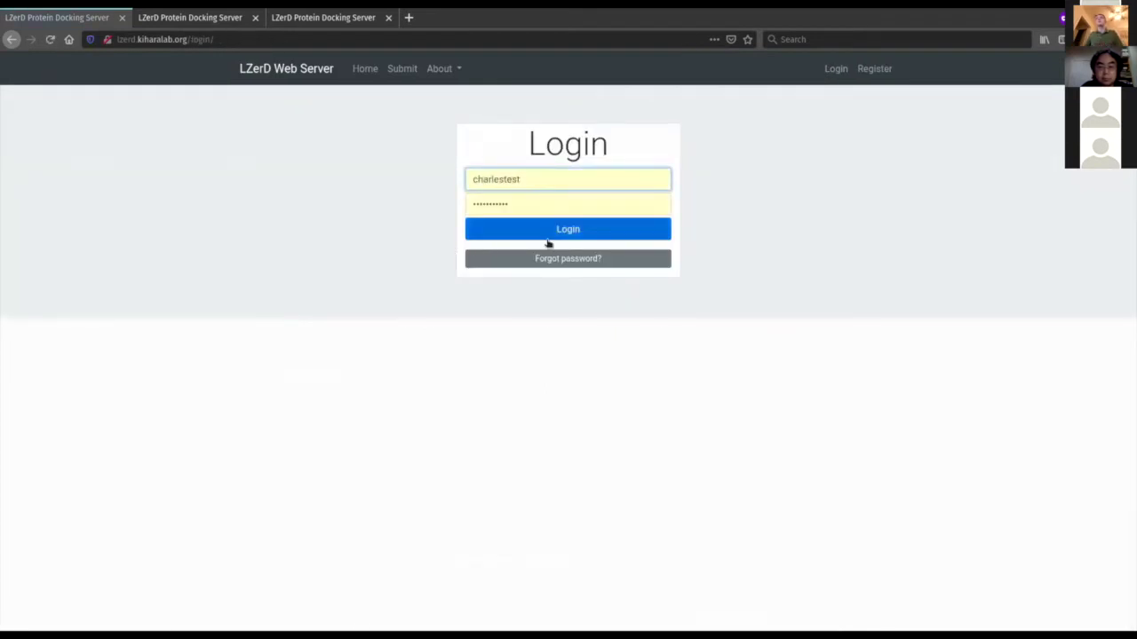
pyautogui.click(548, 232)
pyautogui.click(837, 70)
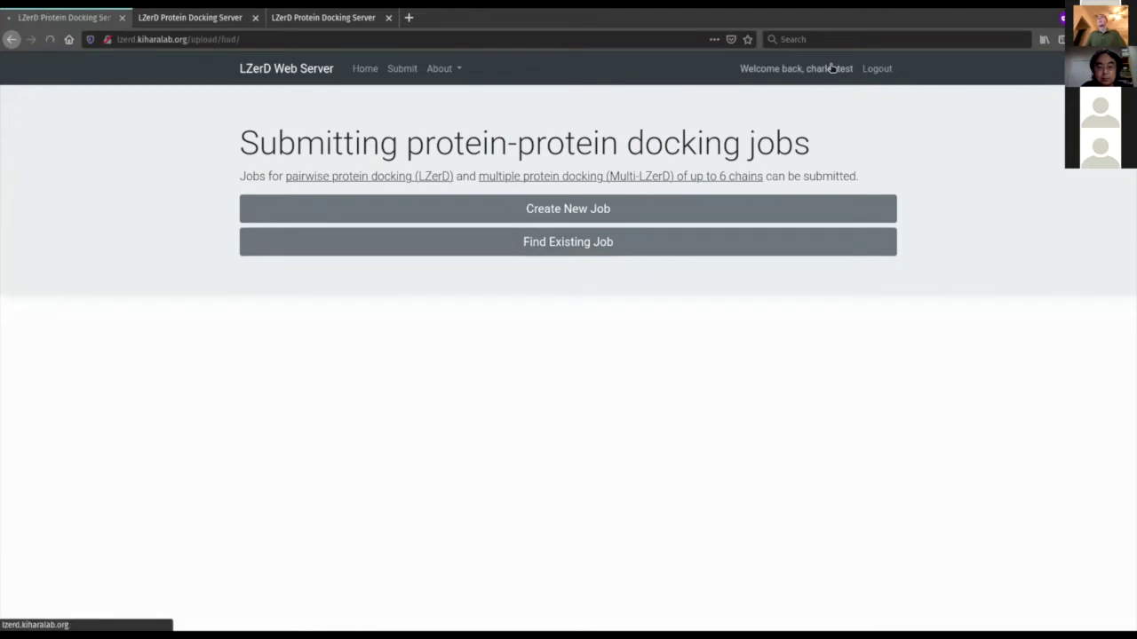
pyautogui.scroll(-5, 410, 304)
pyautogui.scroll(5, 416, 310)
pyautogui.click(872, 69)
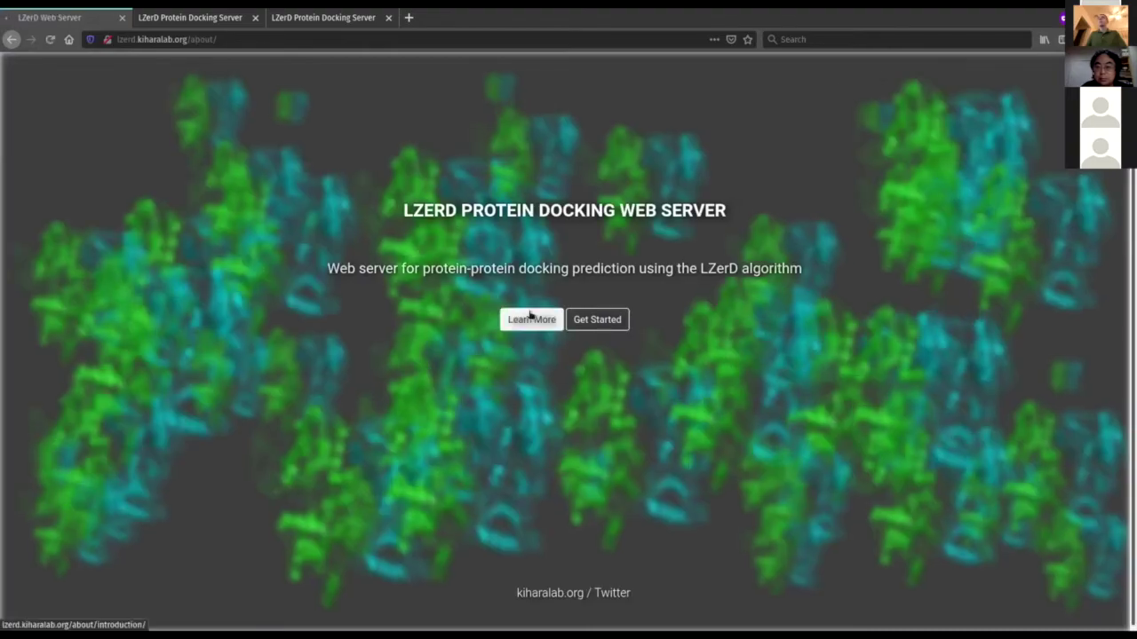
pyautogui.click(532, 320)
pyautogui.click(834, 69)
pyautogui.click(534, 181)
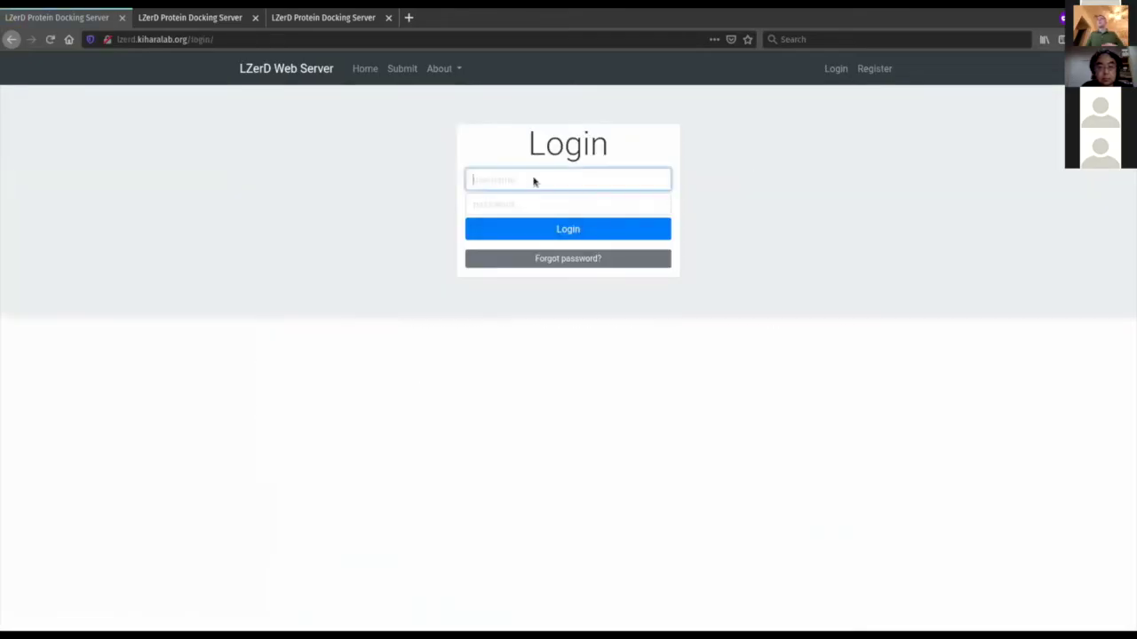
pyautogui.write('charlestest3')
pyautogui.press('Tab')
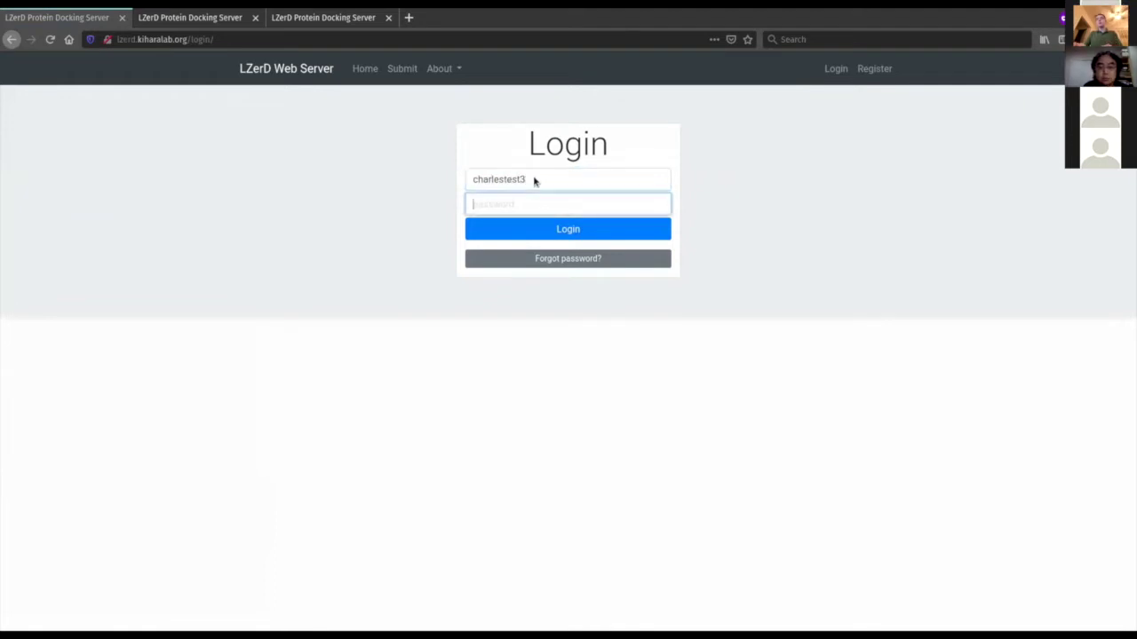
pyautogui.write('***')
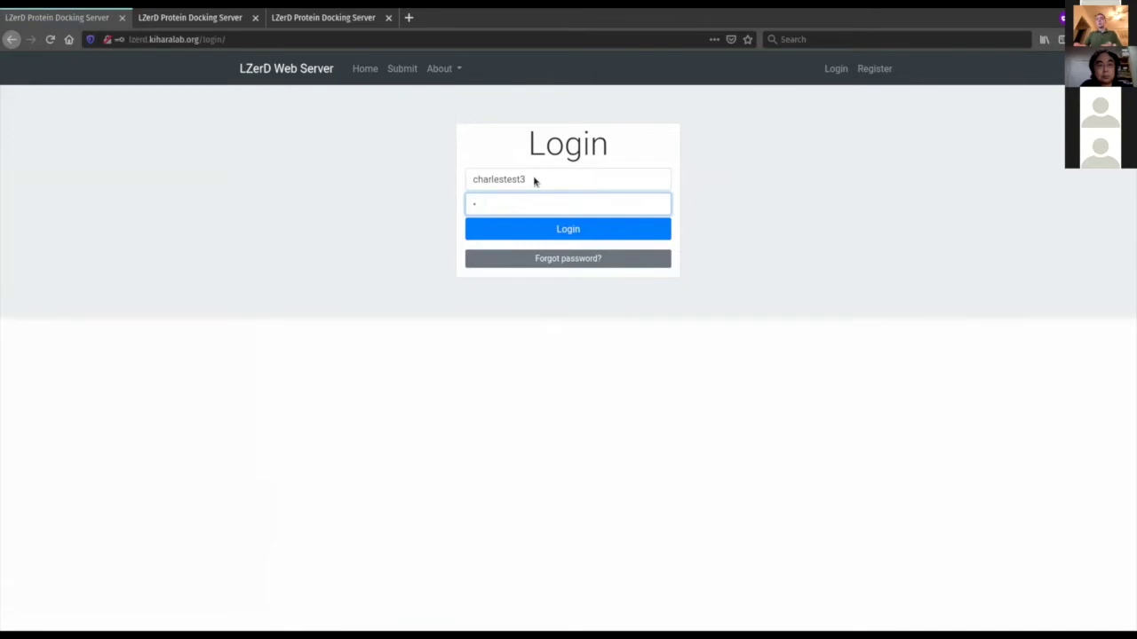
pyautogui.press('Return')
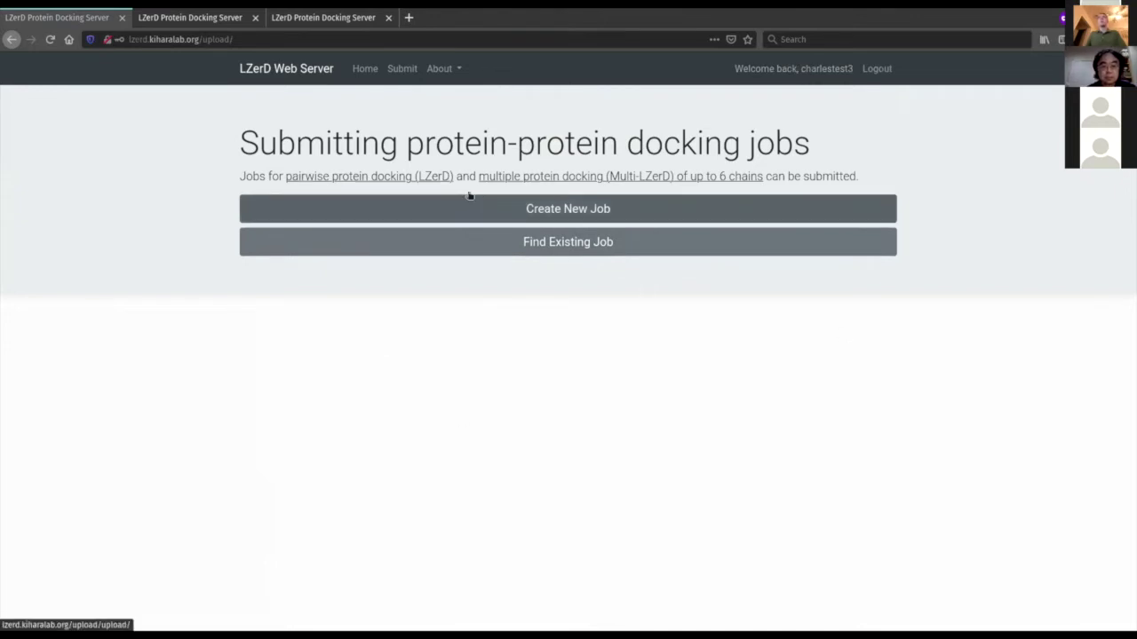
pyautogui.click(410, 70)
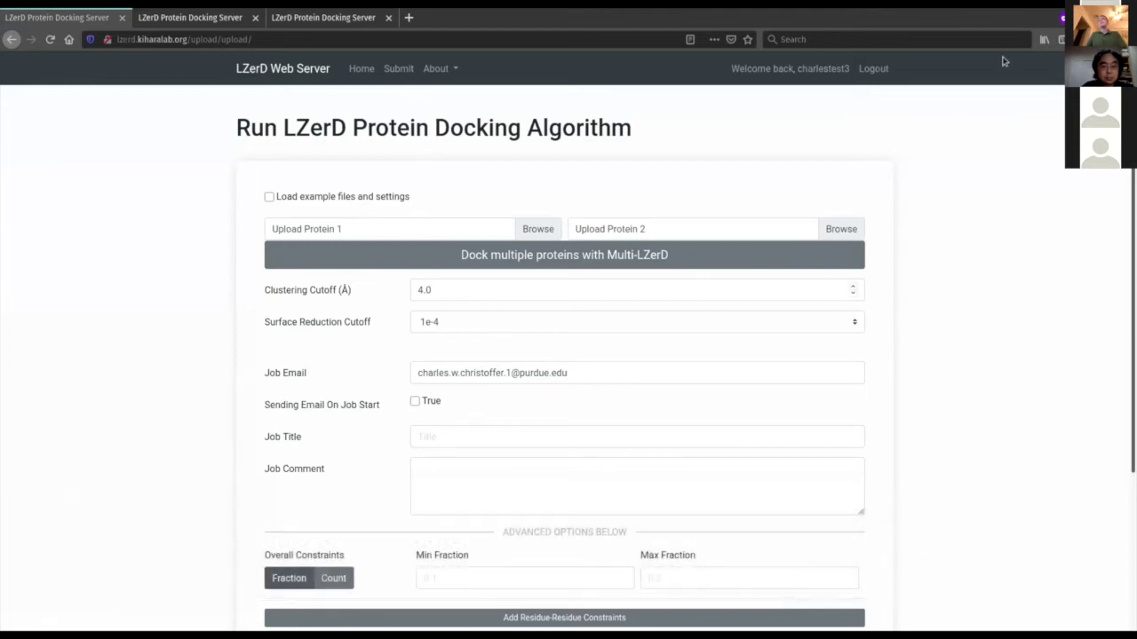
# Scroll through the docking form to review Clustering Cutoff 4.0 and Surface Reduction Cutoff 1e-4
pyautogui.scroll(-2, 1008, 185)
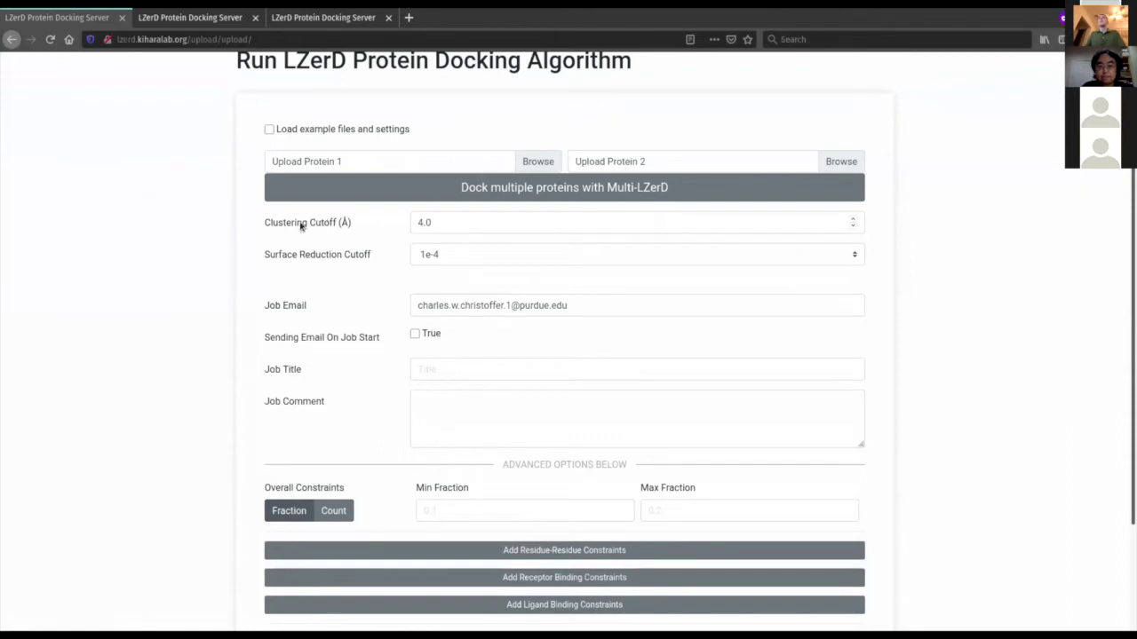
pyautogui.scroll(-1, 300, 213)
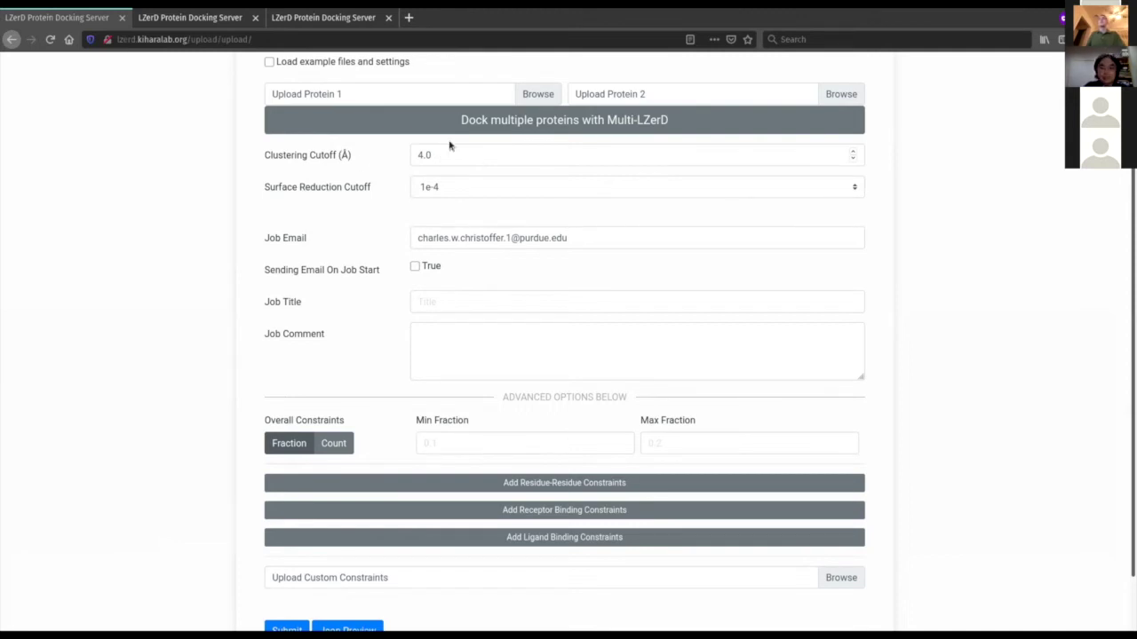
pyautogui.scroll(-1, 240, 176)
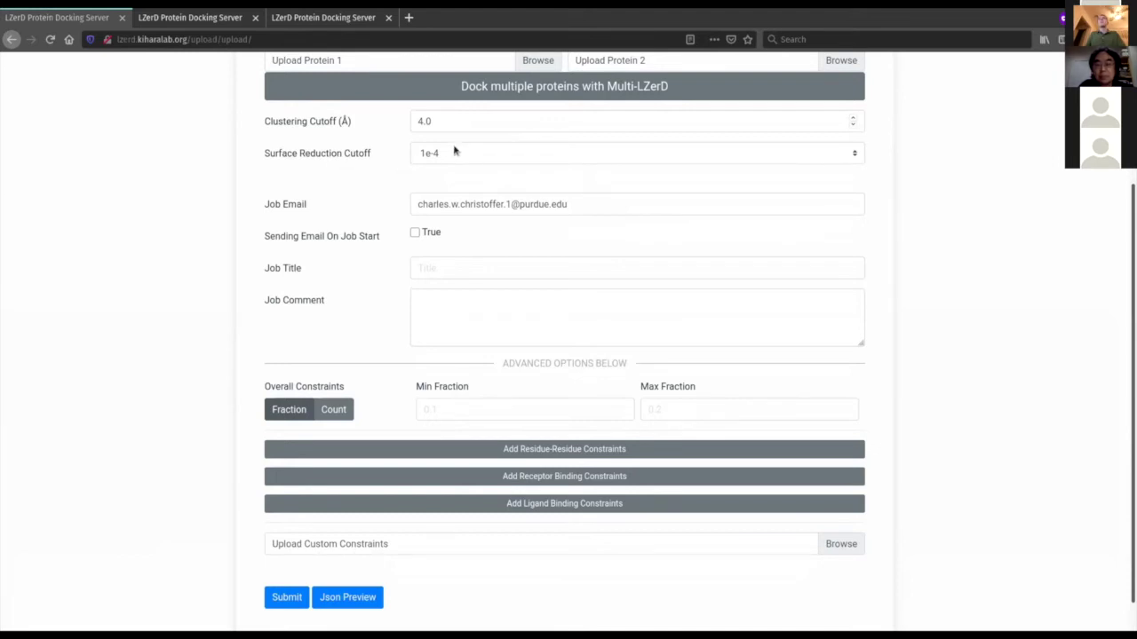
pyautogui.scroll(1, 271, 203)
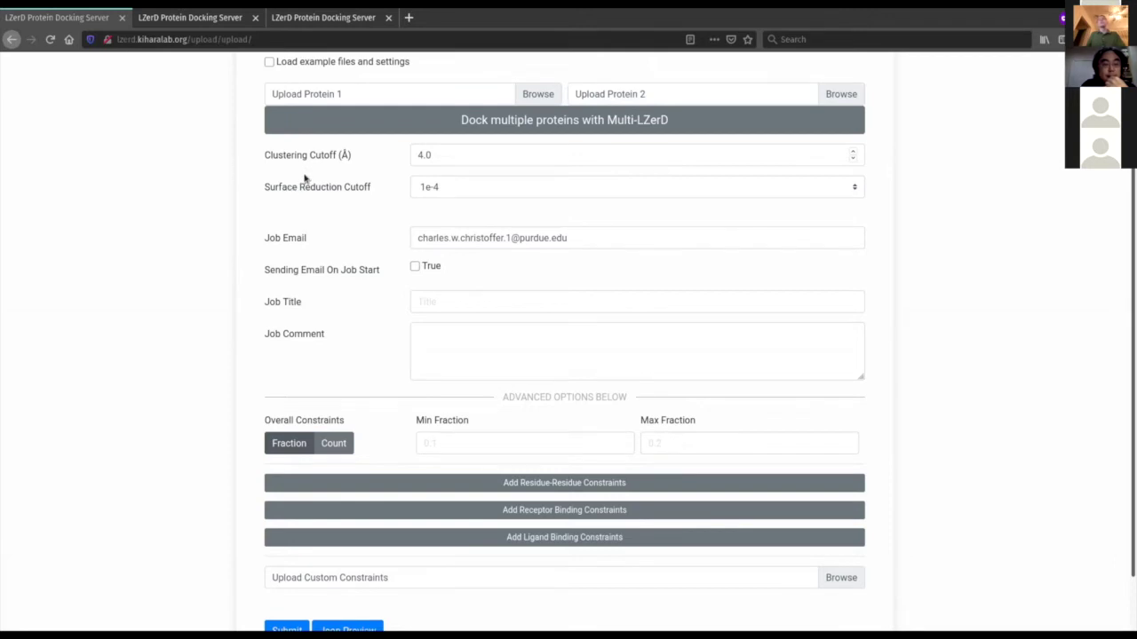
pyautogui.click(458, 194)
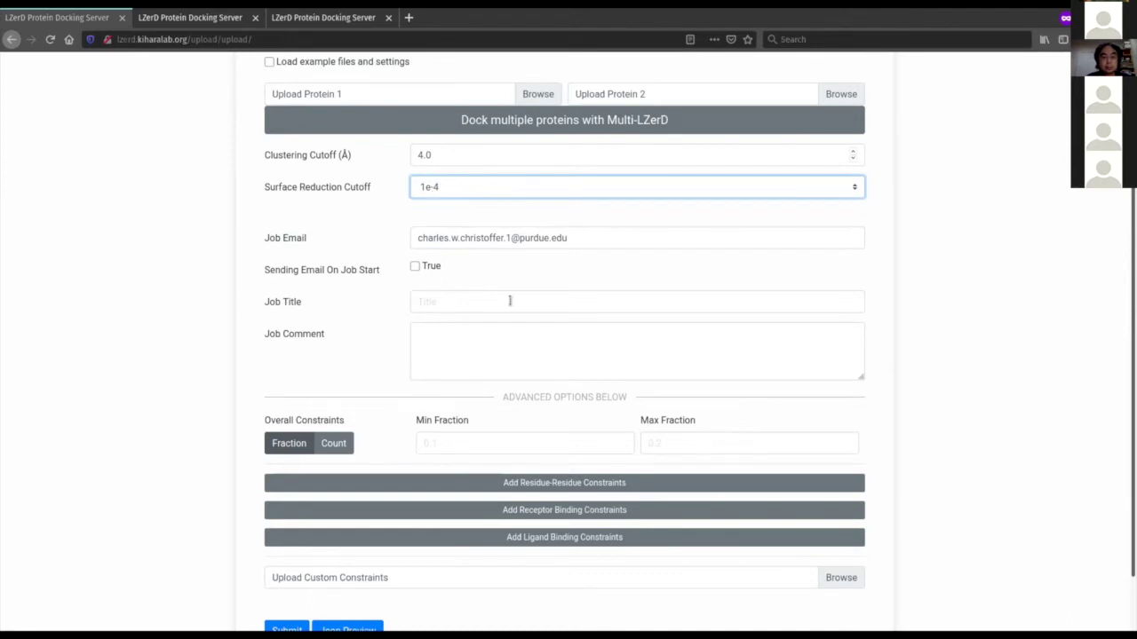
pyautogui.scroll(-1, 287, 249)
pyautogui.click(624, 203)
pyautogui.hotkey('ctrl', 'a')
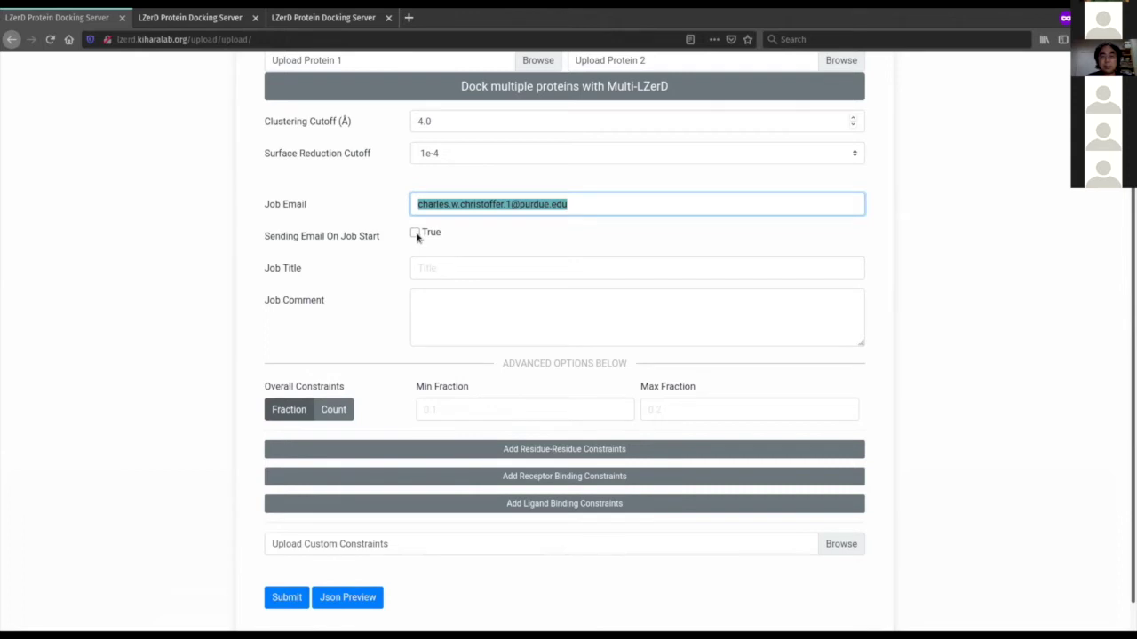
pyautogui.click(439, 263)
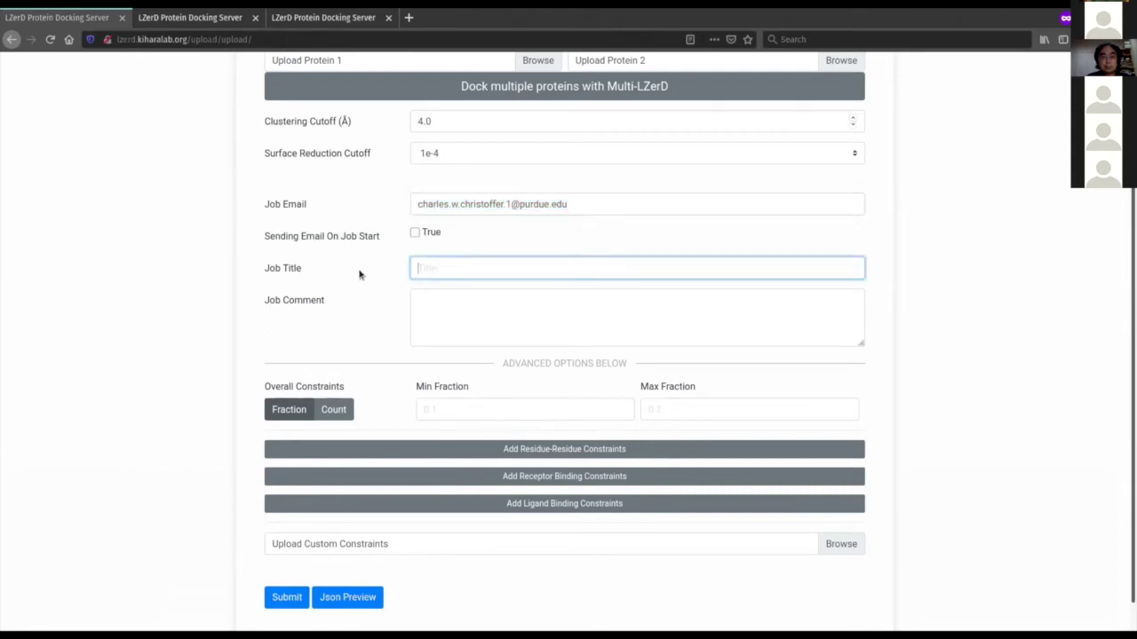
pyautogui.click(442, 310)
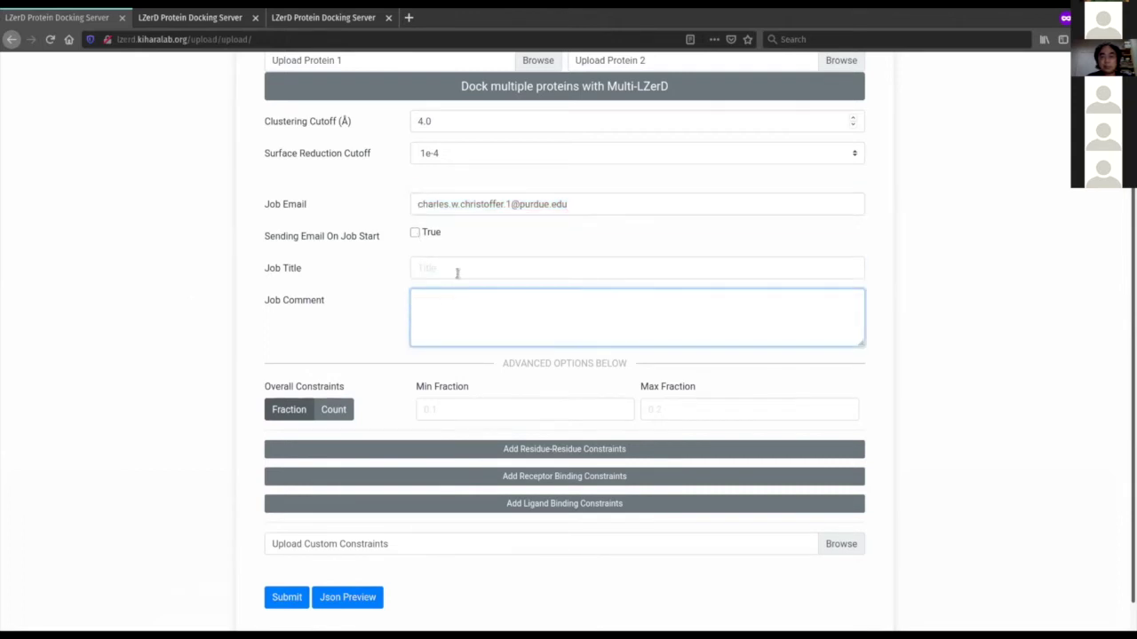
pyautogui.click(457, 274)
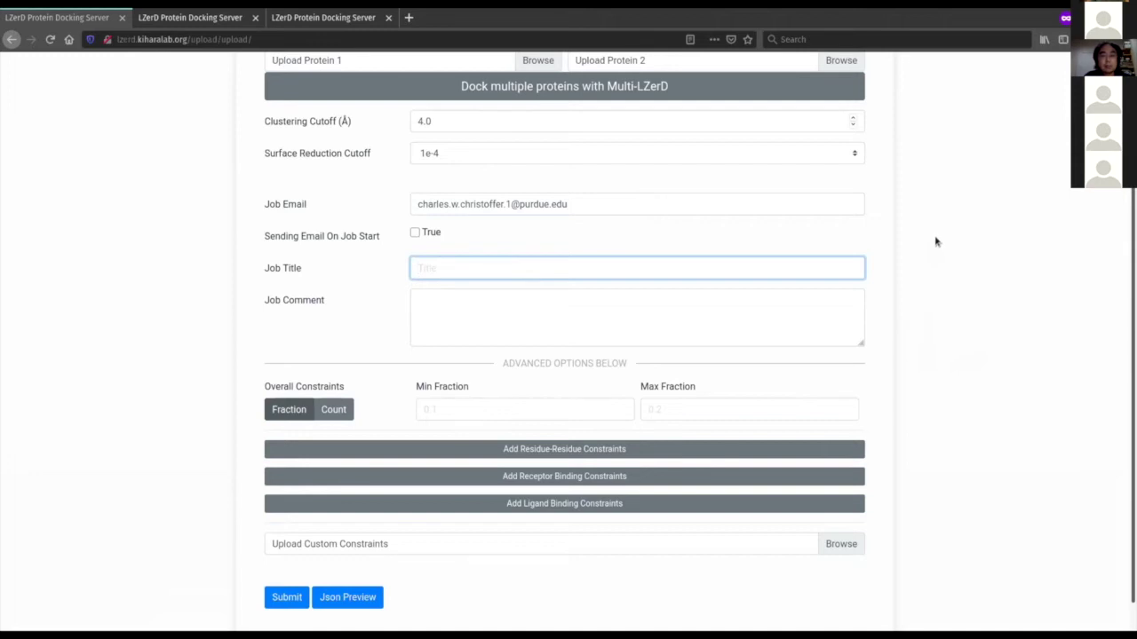
pyautogui.scroll(3, 849, 244)
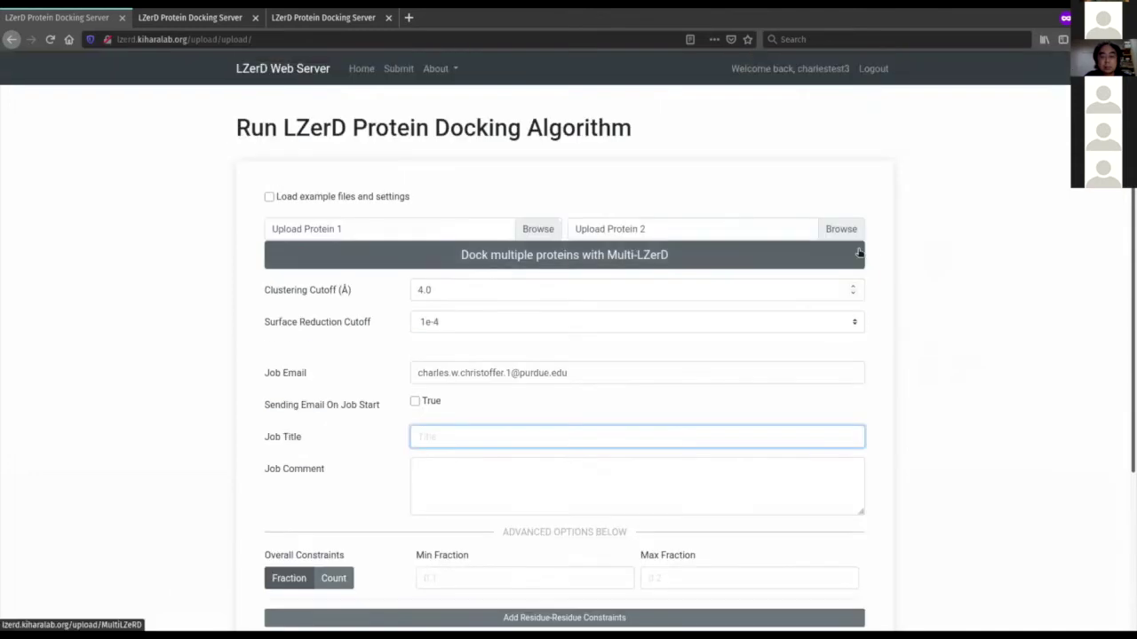
pyautogui.scroll(-2, 916, 259)
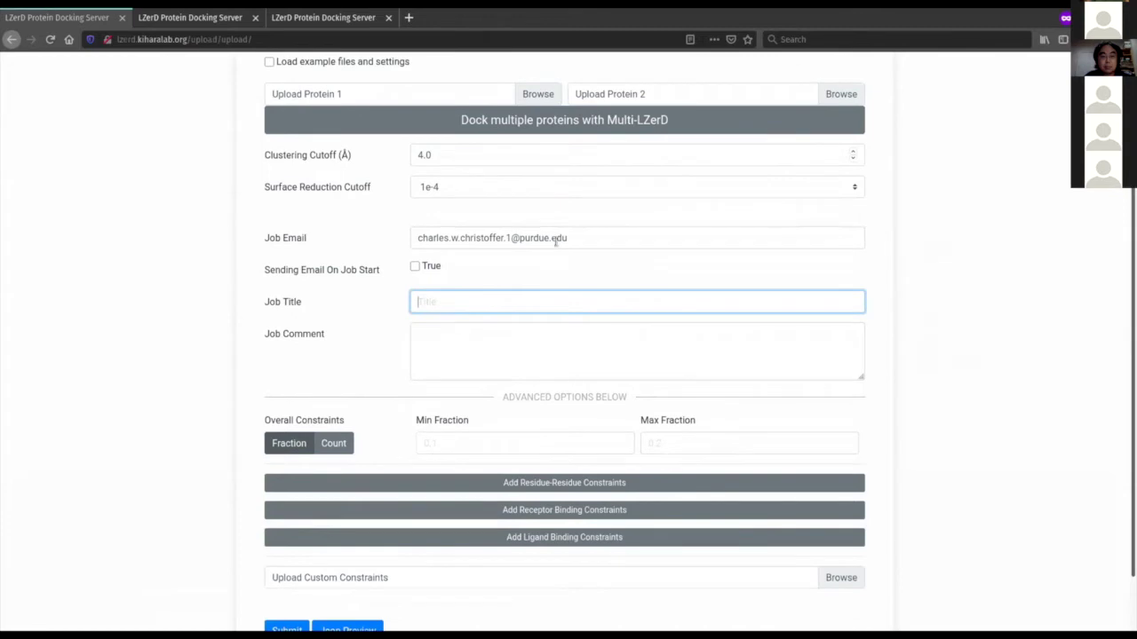
pyautogui.scroll(1, 381, 139)
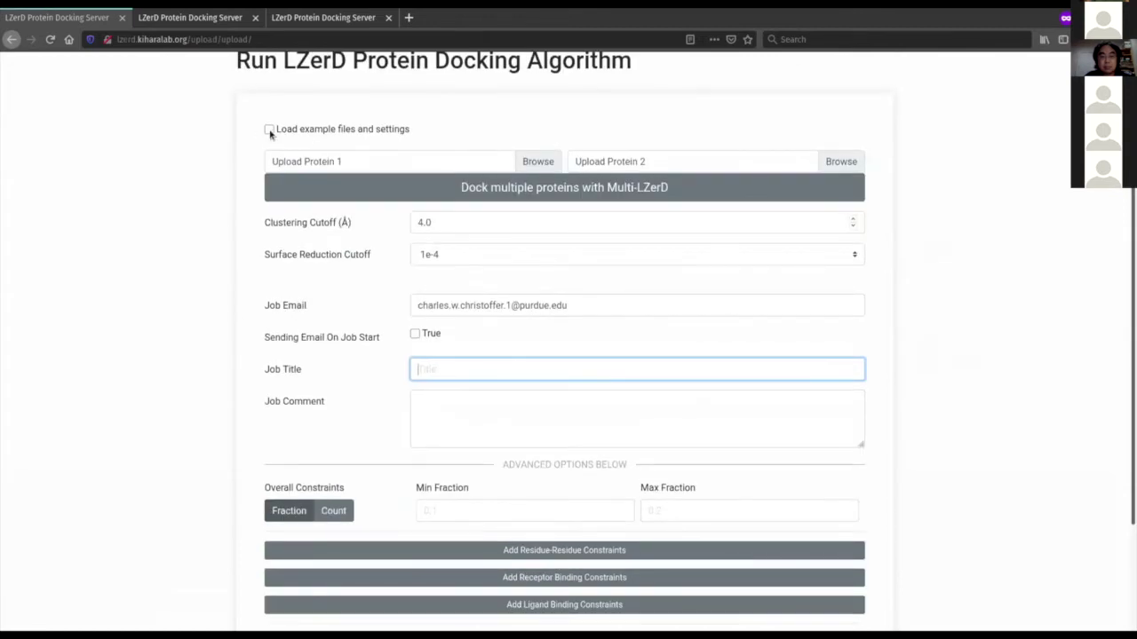
pyautogui.click(269, 130)
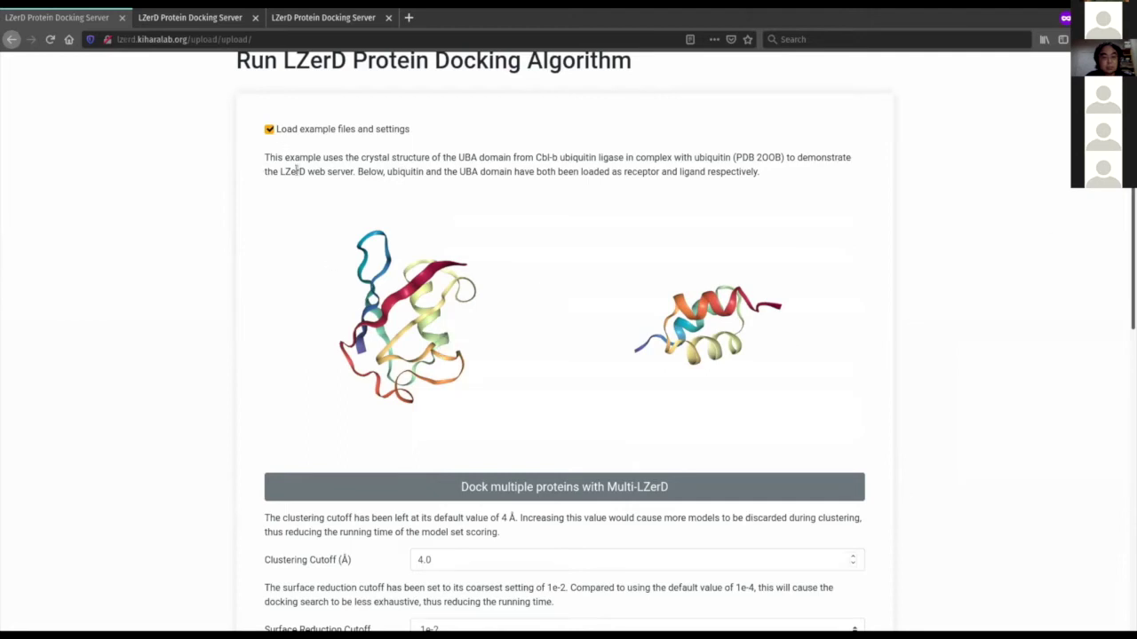
pyautogui.moveTo(397, 381); pyautogui.dragTo(392, 325)
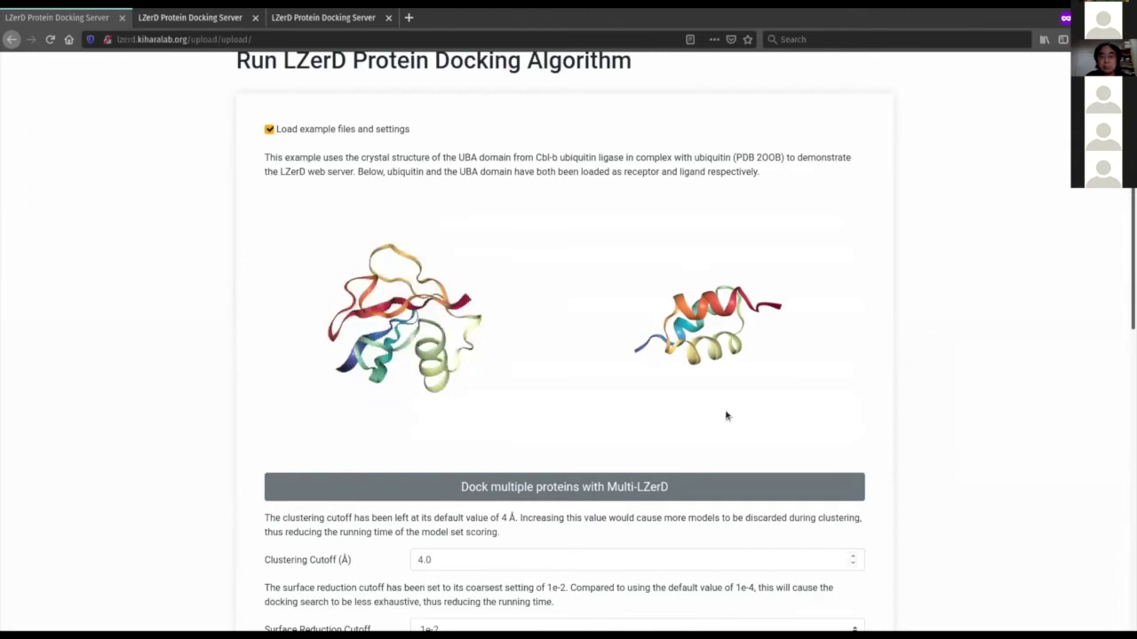
pyautogui.moveTo(700, 393); pyautogui.dragTo(760, 374)
pyautogui.moveTo(438, 359); pyautogui.dragTo(424, 314)
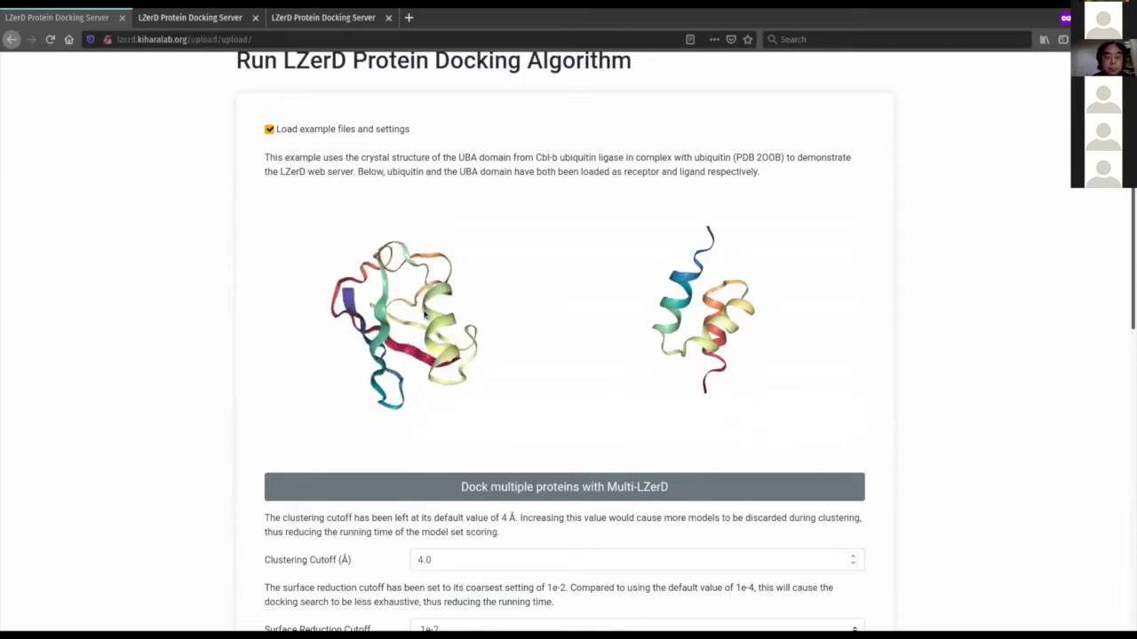
pyautogui.moveTo(699, 271); pyautogui.dragTo(910, 288)
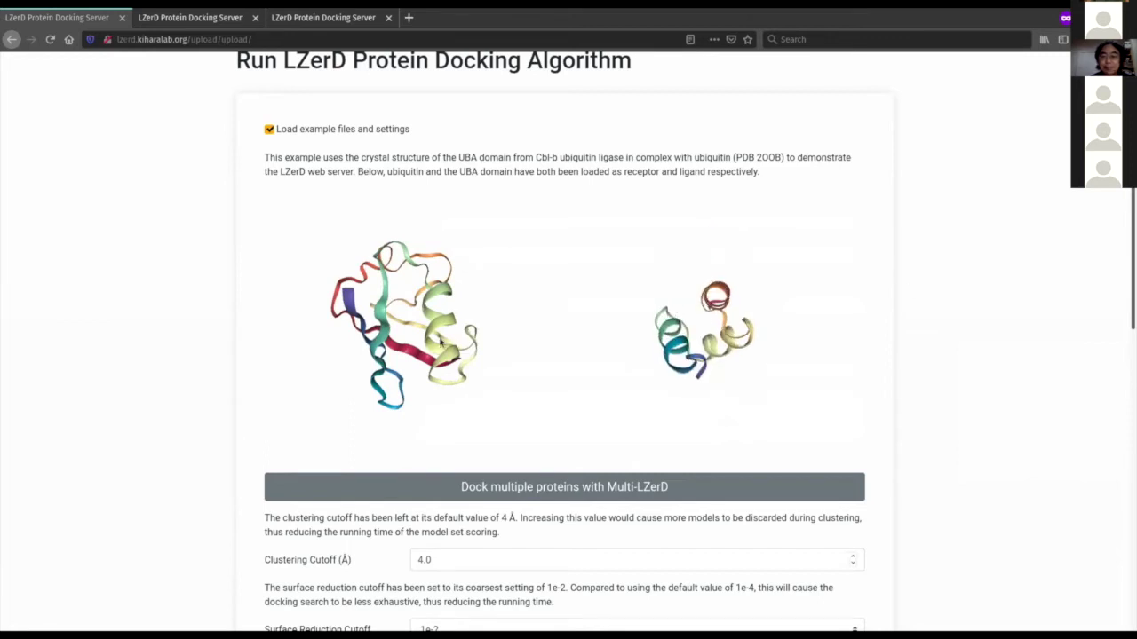
pyautogui.scroll(-1, 990, 322)
pyautogui.scroll(-4, 414, 254)
pyautogui.scroll(3, 482, 269)
pyautogui.moveTo(392, 204); pyautogui.dragTo(302, 183)
pyautogui.scroll(2, 257, 206)
pyautogui.moveTo(339, 273); pyautogui.dragTo(659, 339)
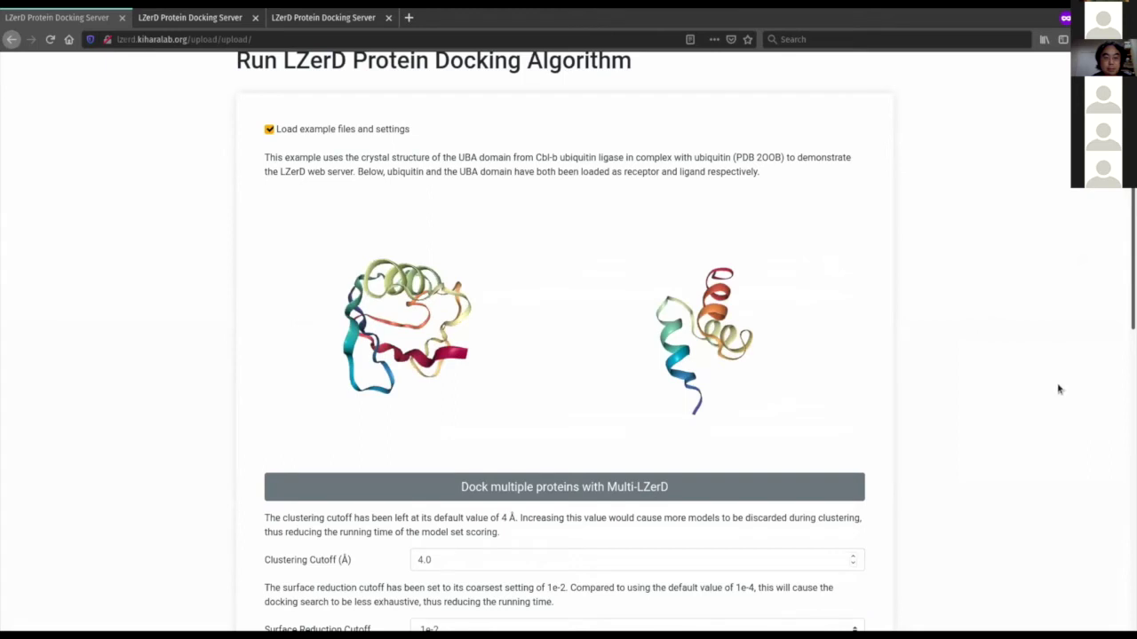
pyautogui.scroll(-3, 948, 413)
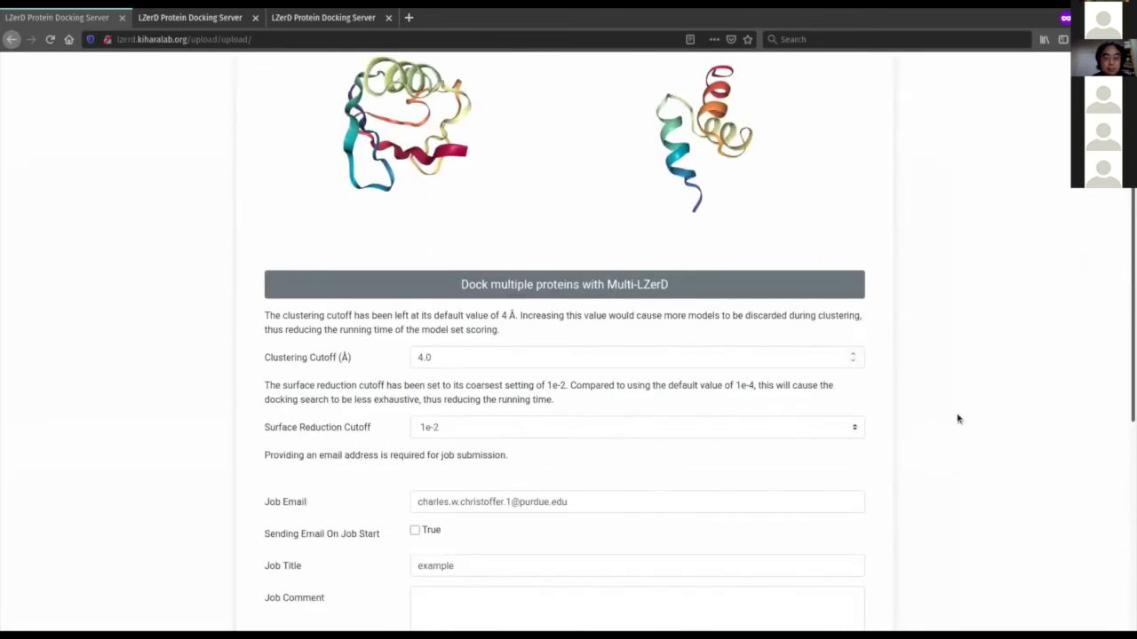
pyautogui.scroll(-1, 817, 363)
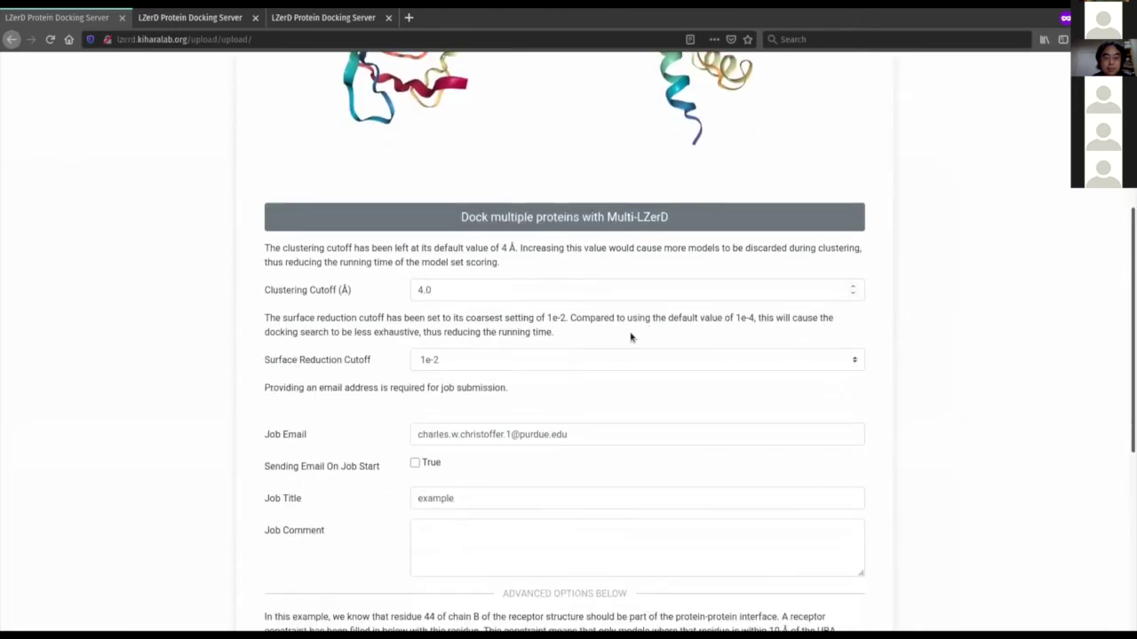
pyautogui.scroll(-1, 533, 331)
pyautogui.scroll(-1, 346, 285)
# Replace the 'example' job title with 'workshop1' and enter the comment 'Workshop demo'
pyautogui.click(533, 258)
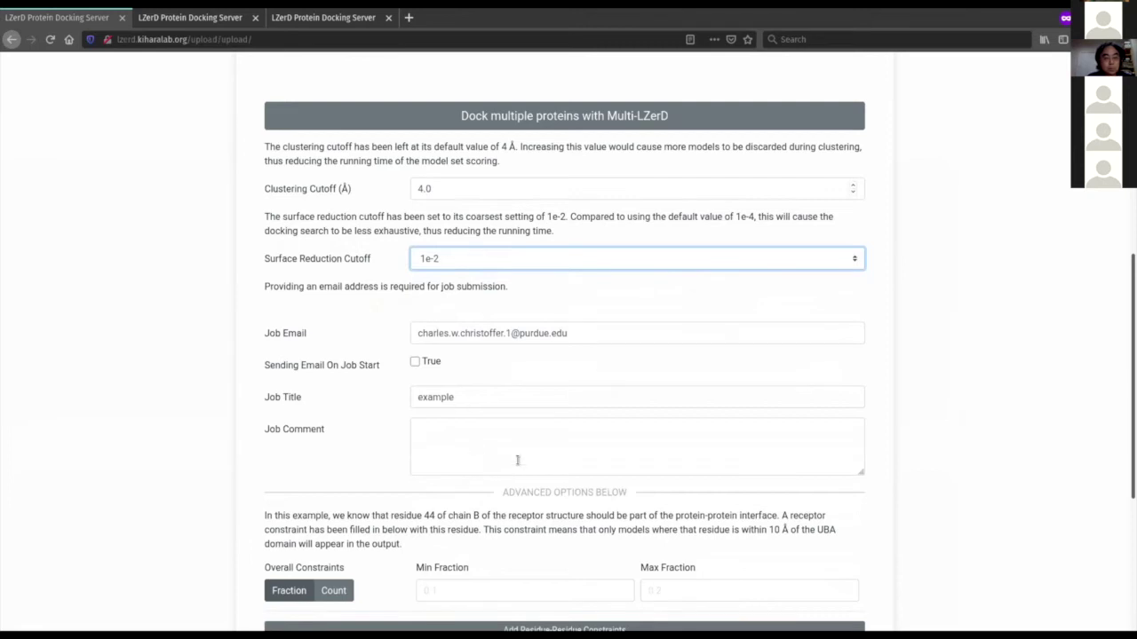
pyautogui.doubleClick(539, 397)
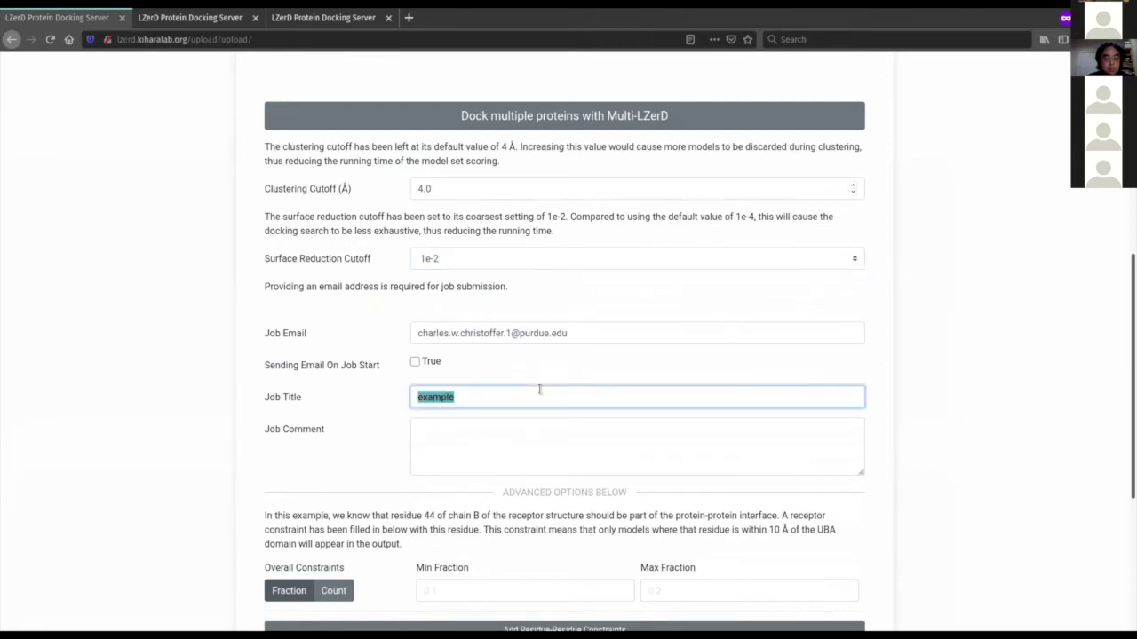
pyautogui.write('workshop1')
pyautogui.click(507, 433)
pyautogui.write('Workshop dem')
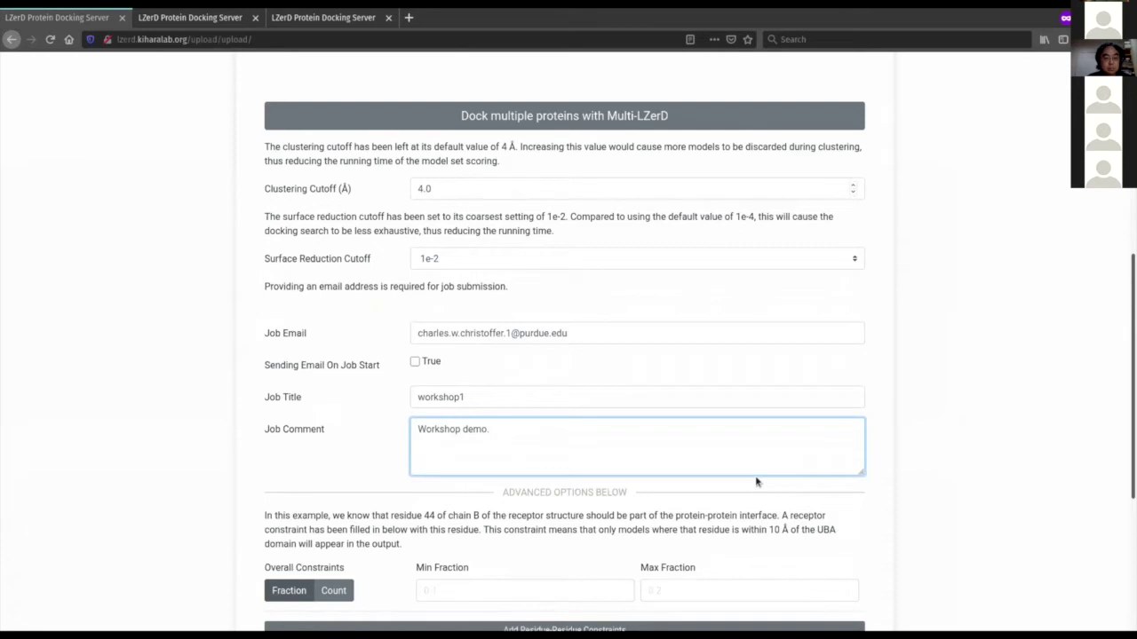
pyautogui.scroll(-2, 782, 487)
pyautogui.scroll(-2, 806, 488)
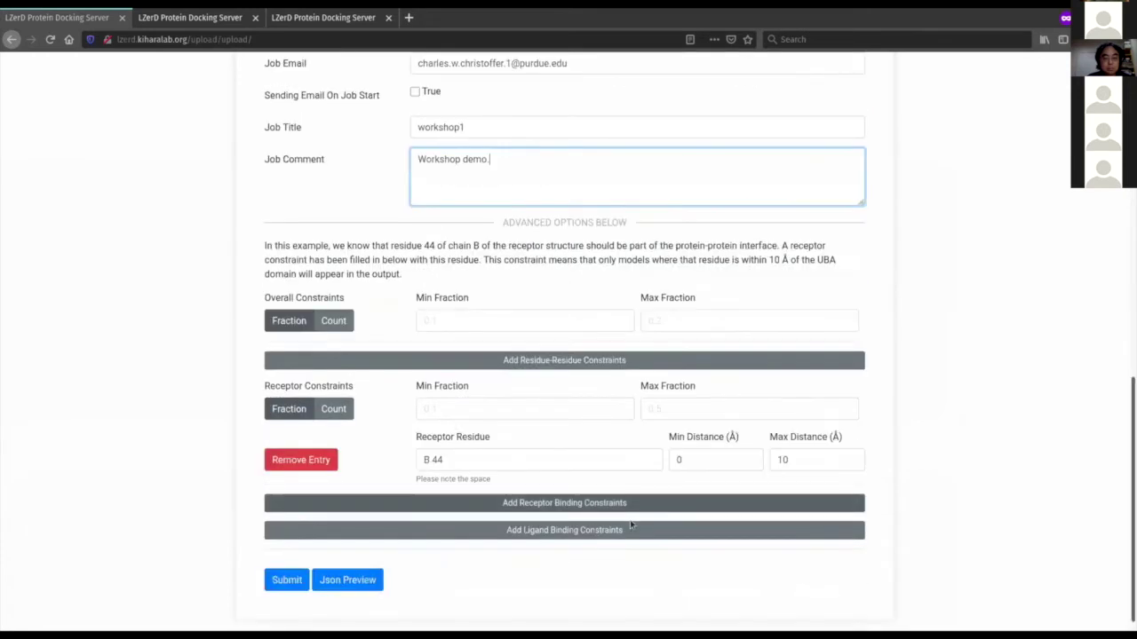
pyautogui.scroll(-1, 267, 350)
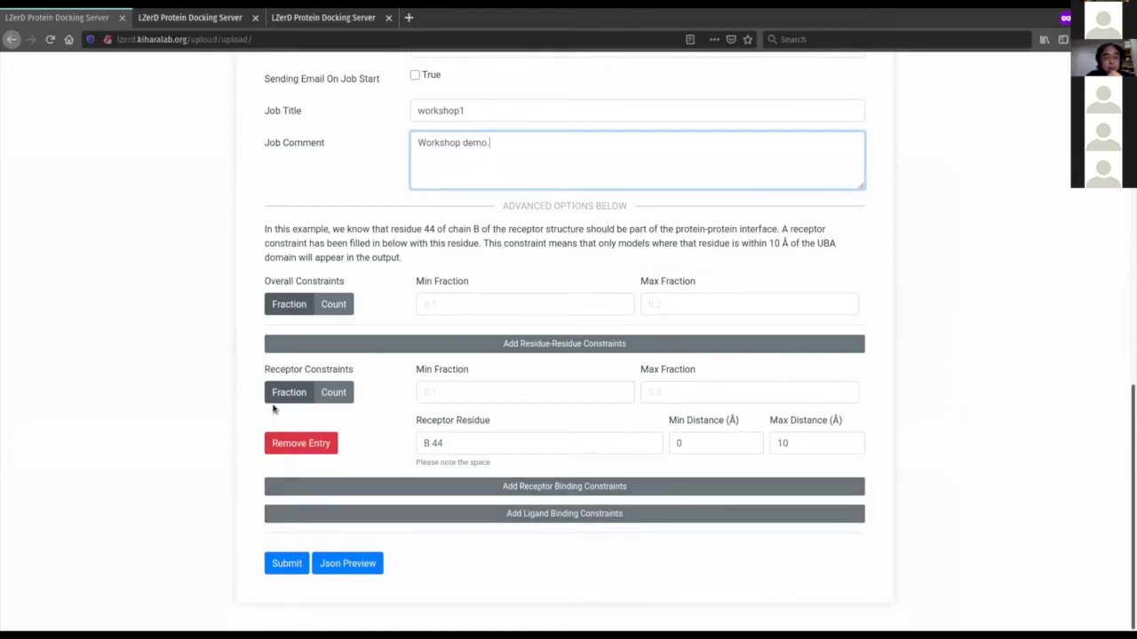
pyautogui.scroll(1, 311, 294)
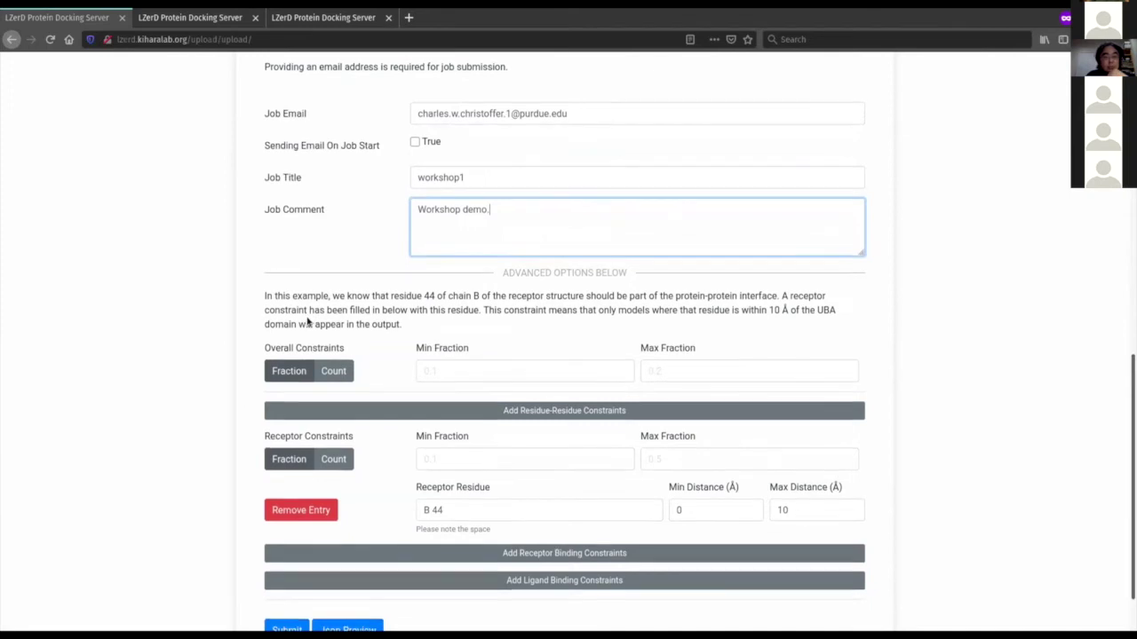
pyautogui.scroll(-1, 308, 323)
pyautogui.scroll(-1, 307, 323)
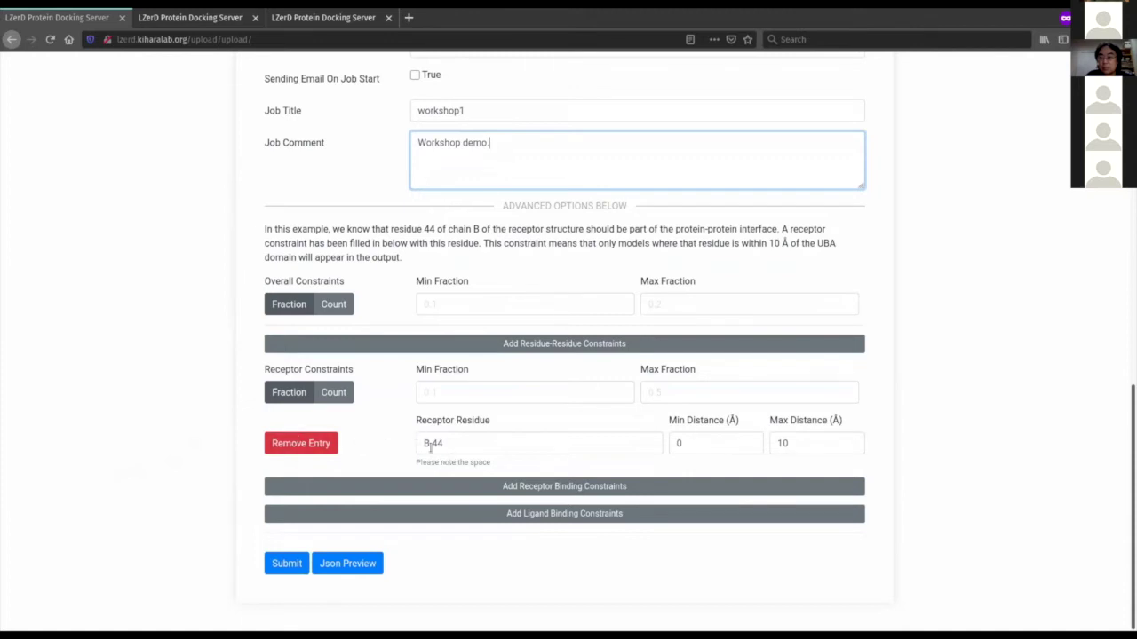
pyautogui.moveTo(422, 444); pyautogui.dragTo(573, 436)
pyautogui.click(456, 441)
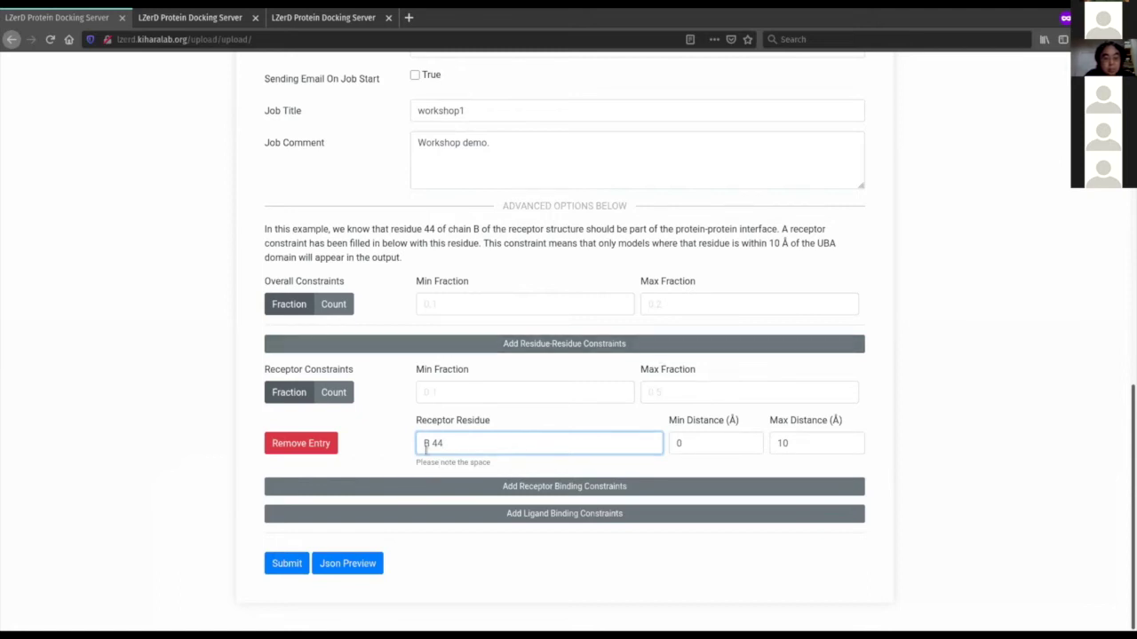
pyautogui.moveTo(430, 444); pyautogui.dragTo(442, 448)
pyautogui.click(921, 437)
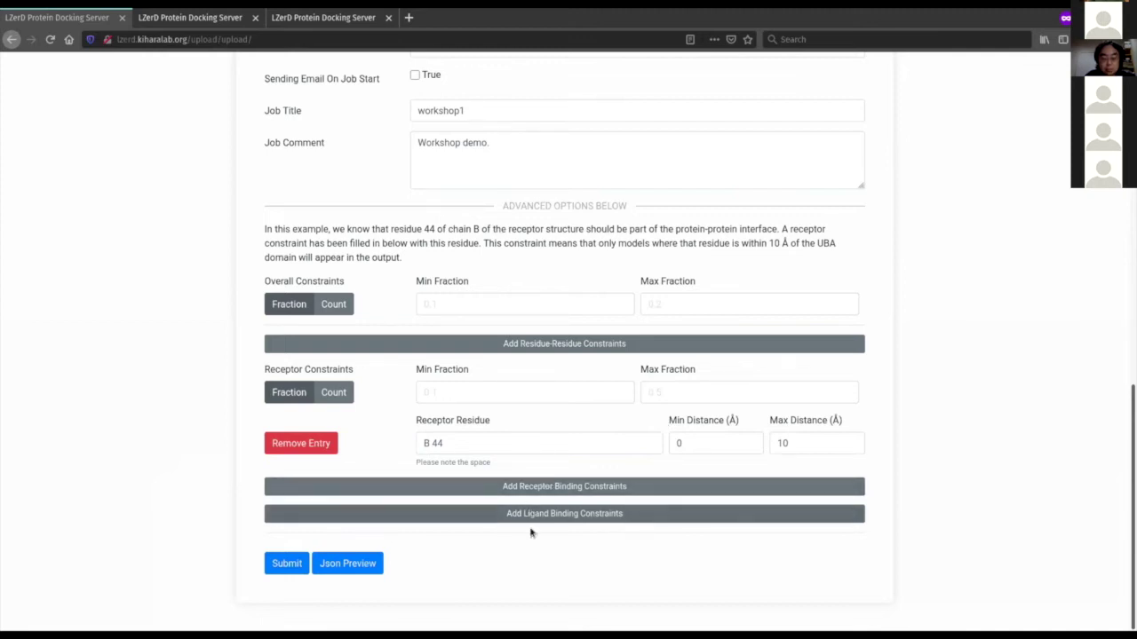
# Add a ligand binding constraints section and remove its blank ligand residue row, keeping B 44
pyautogui.click(467, 516)
pyautogui.scroll(-2, 852, 459)
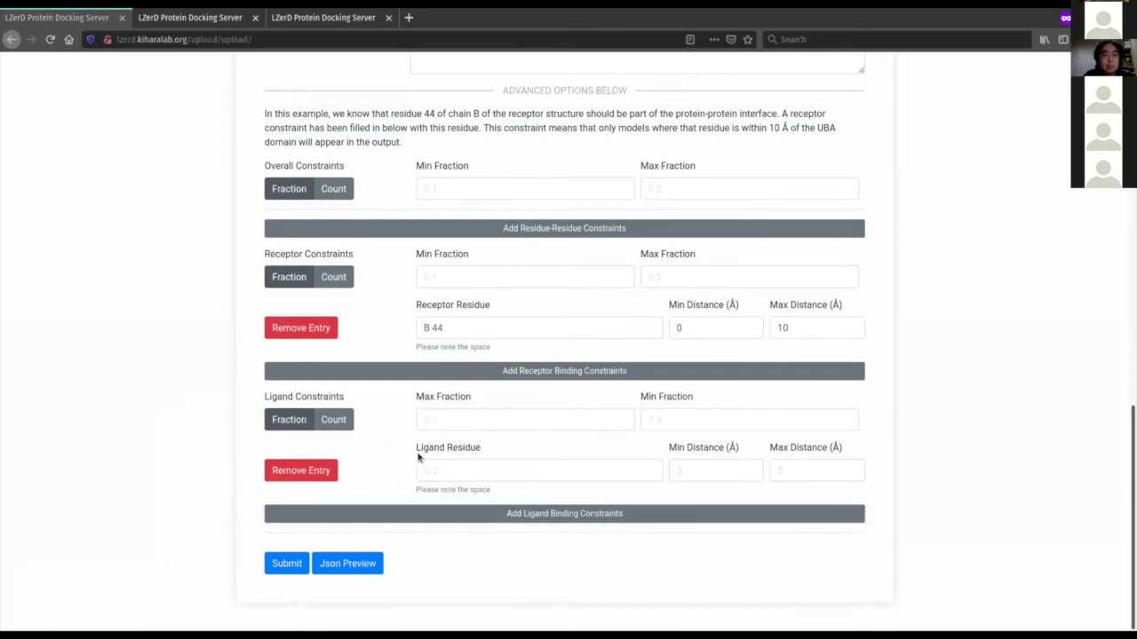
pyautogui.moveTo(415, 454); pyautogui.dragTo(478, 450)
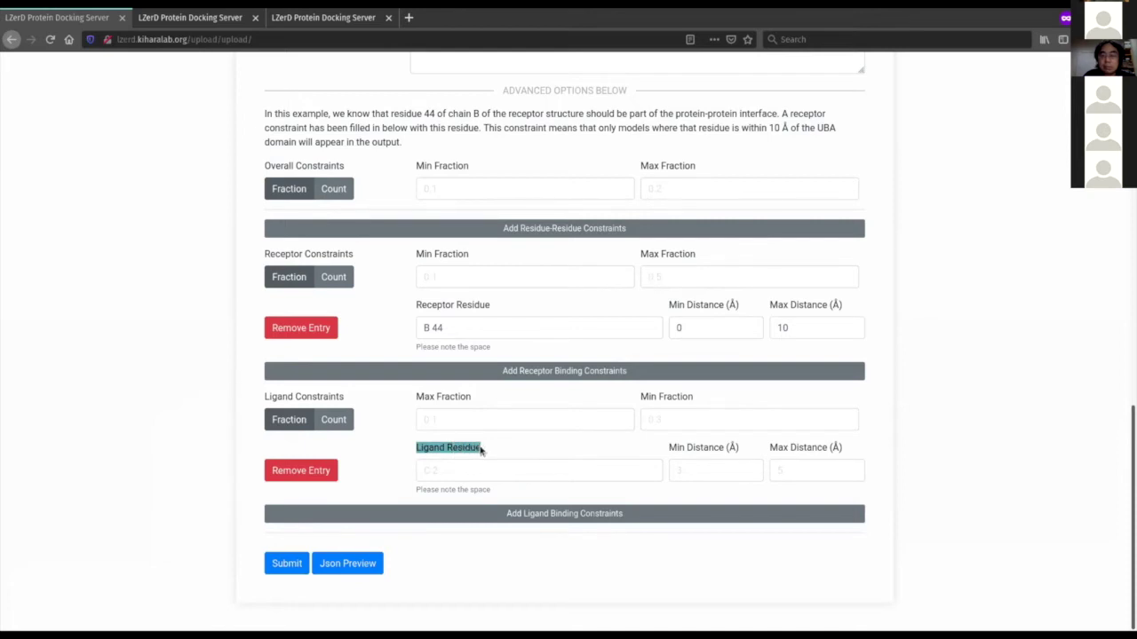
pyautogui.click(436, 440)
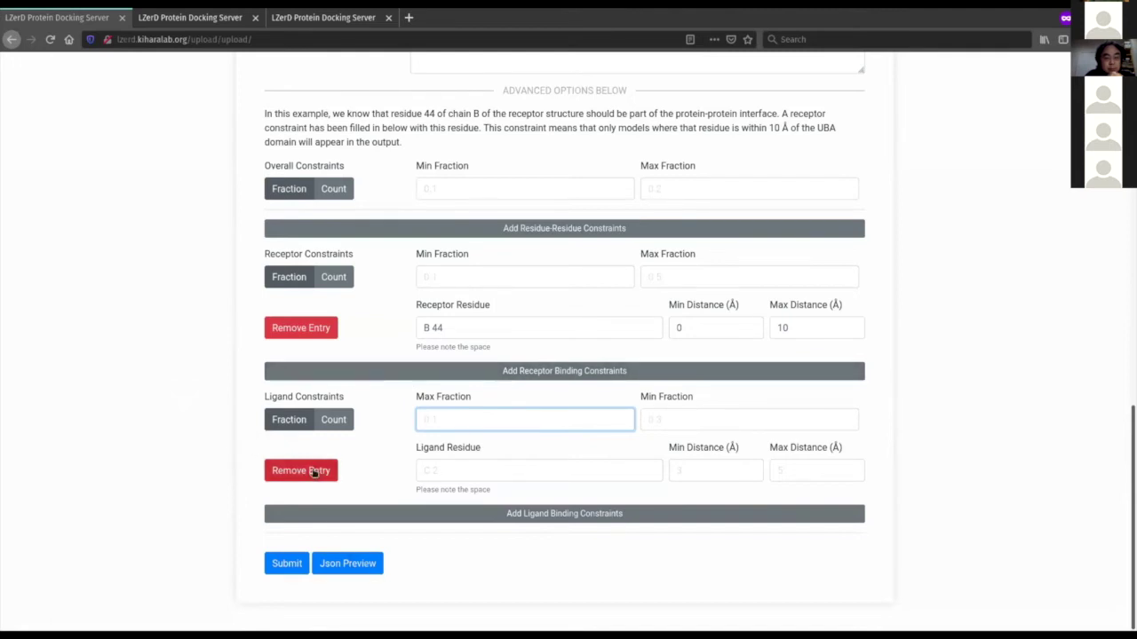
pyautogui.click(313, 472)
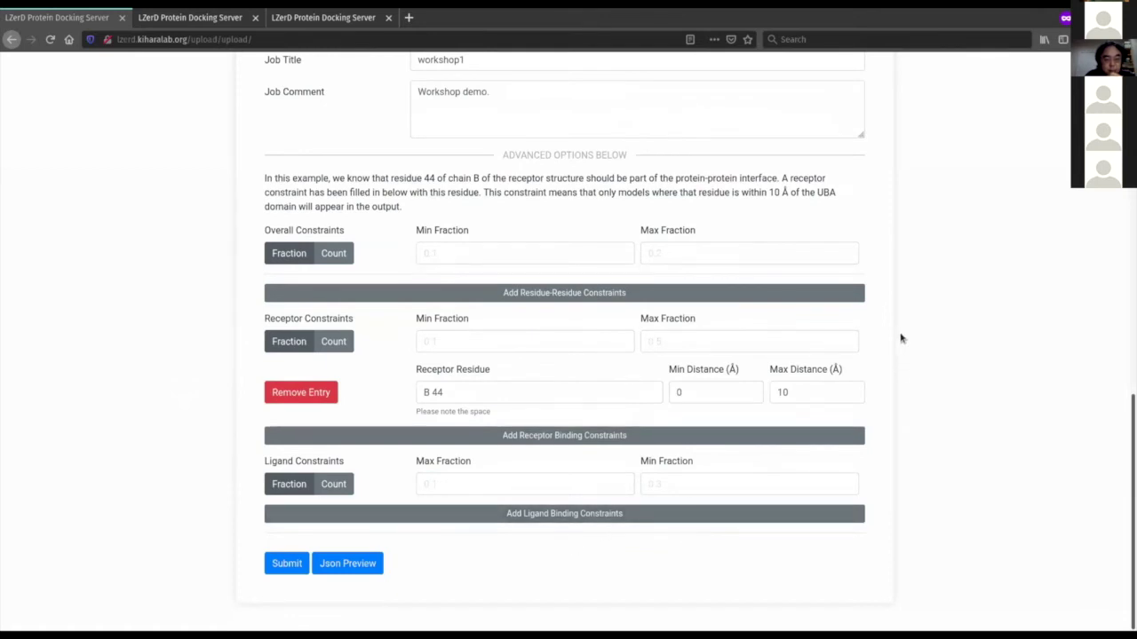
pyautogui.scroll(1, 408, 275)
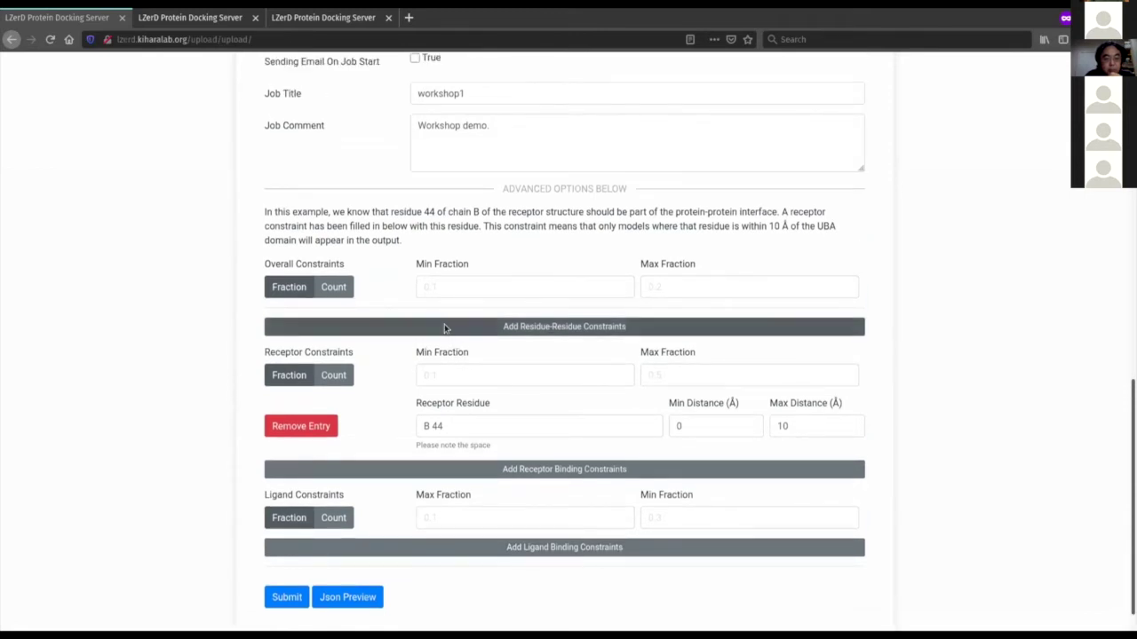
# Add a residue-residue constraint and copy receptor residue B 44 into it
pyautogui.click(445, 328)
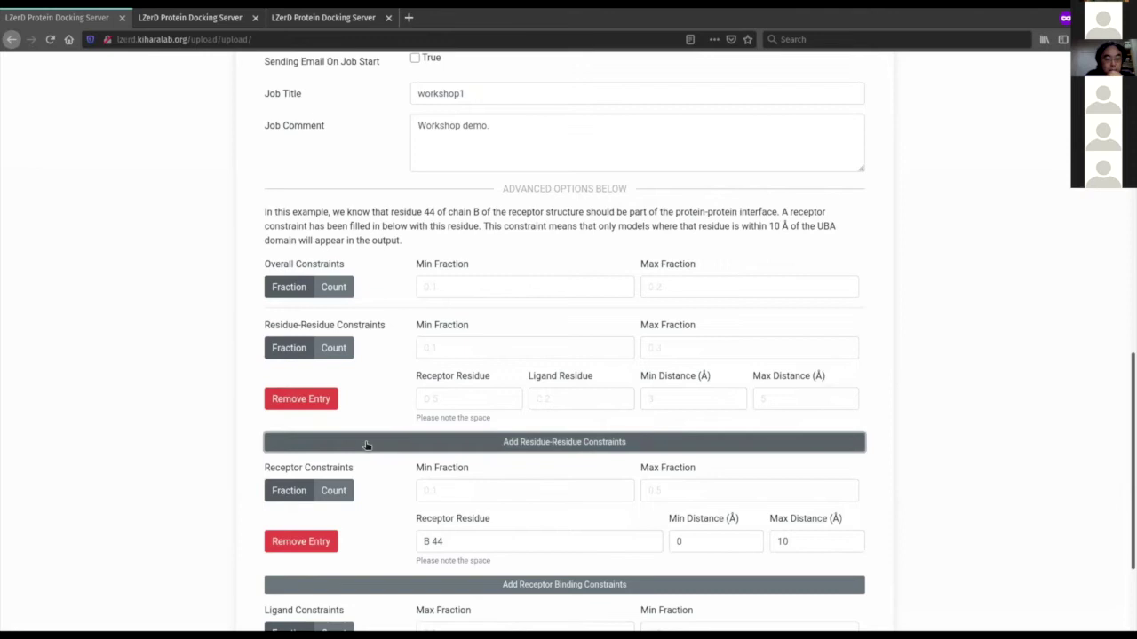
pyautogui.scroll(-3, 186, 388)
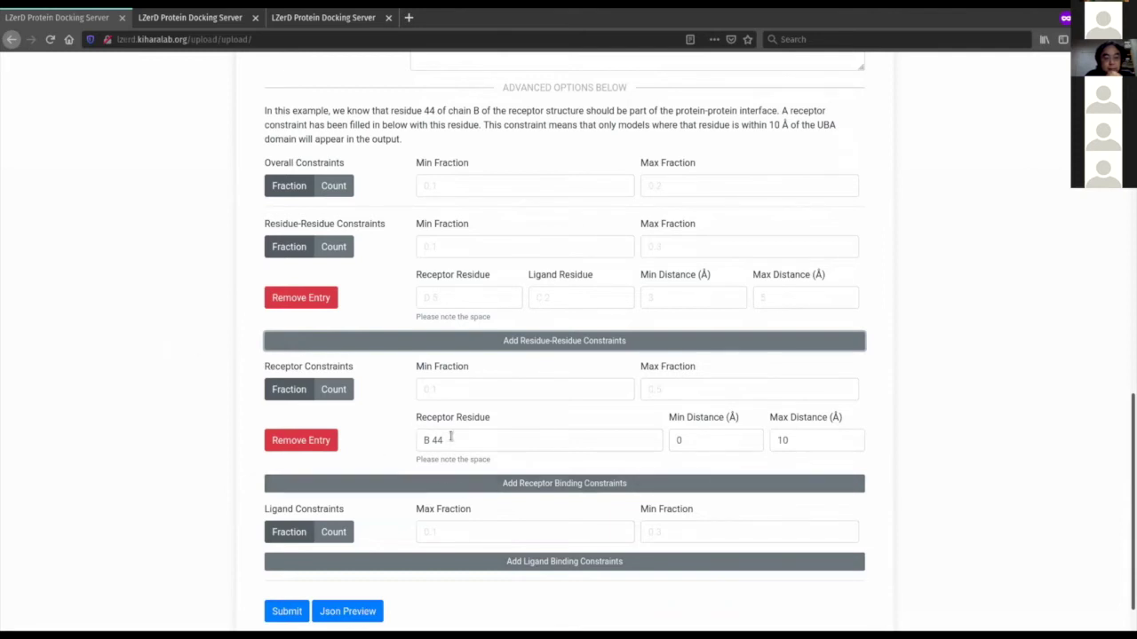
pyautogui.click(459, 298)
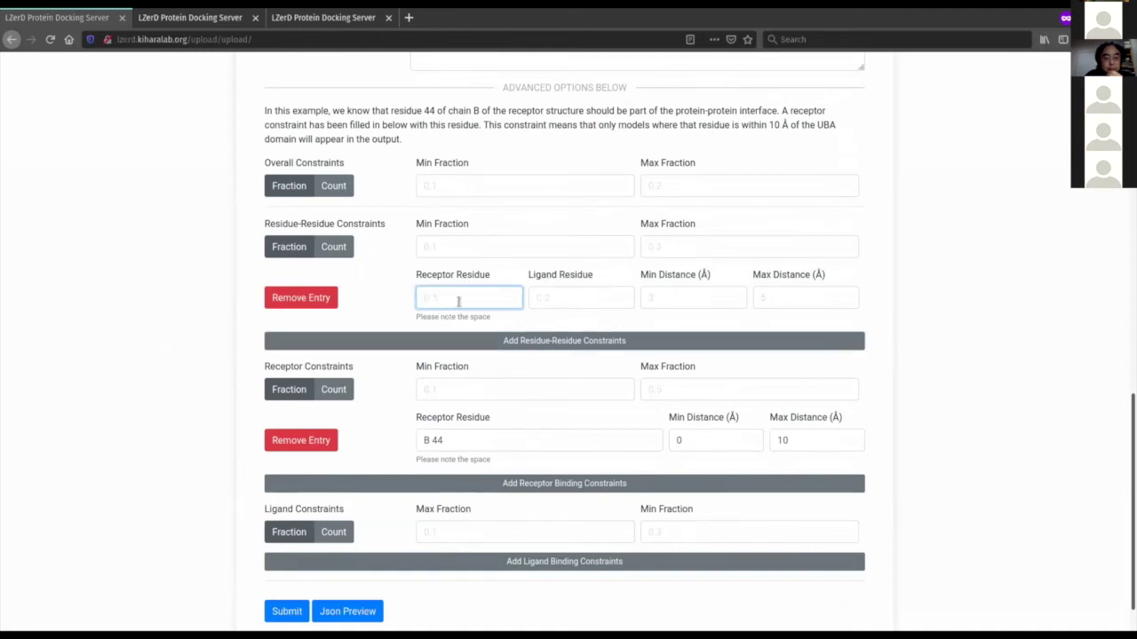
pyautogui.click(546, 295)
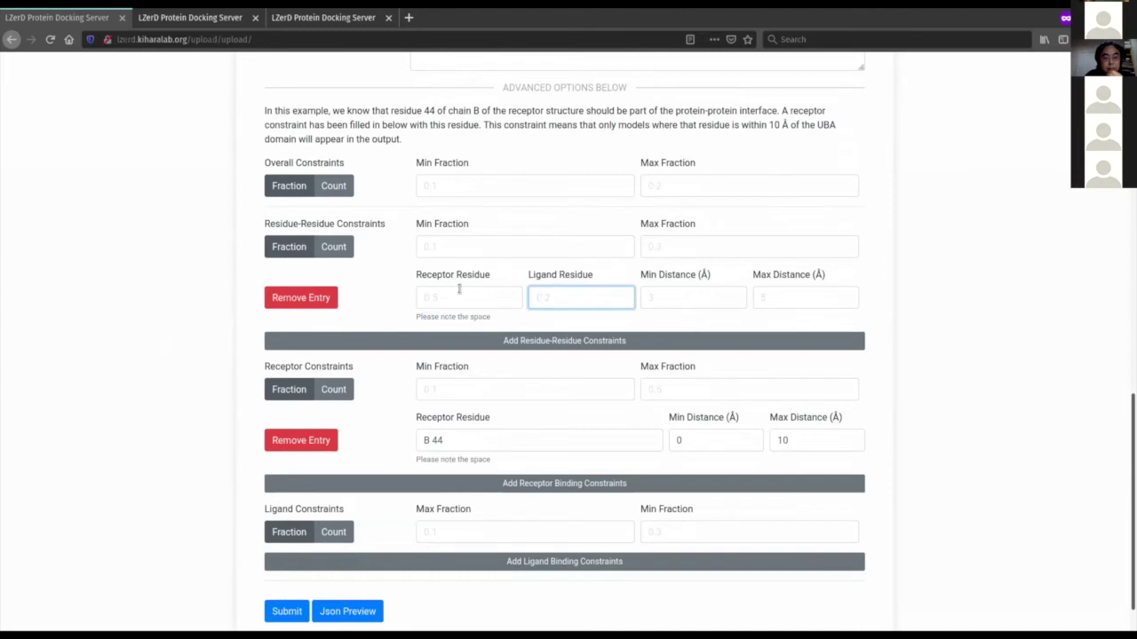
pyautogui.click(471, 442)
pyautogui.hotkey('ctrl', 'a')
pyautogui.hotkey('ctrl', 'c')
pyautogui.click(476, 299)
pyautogui.hotkey('ctrl', 'v')
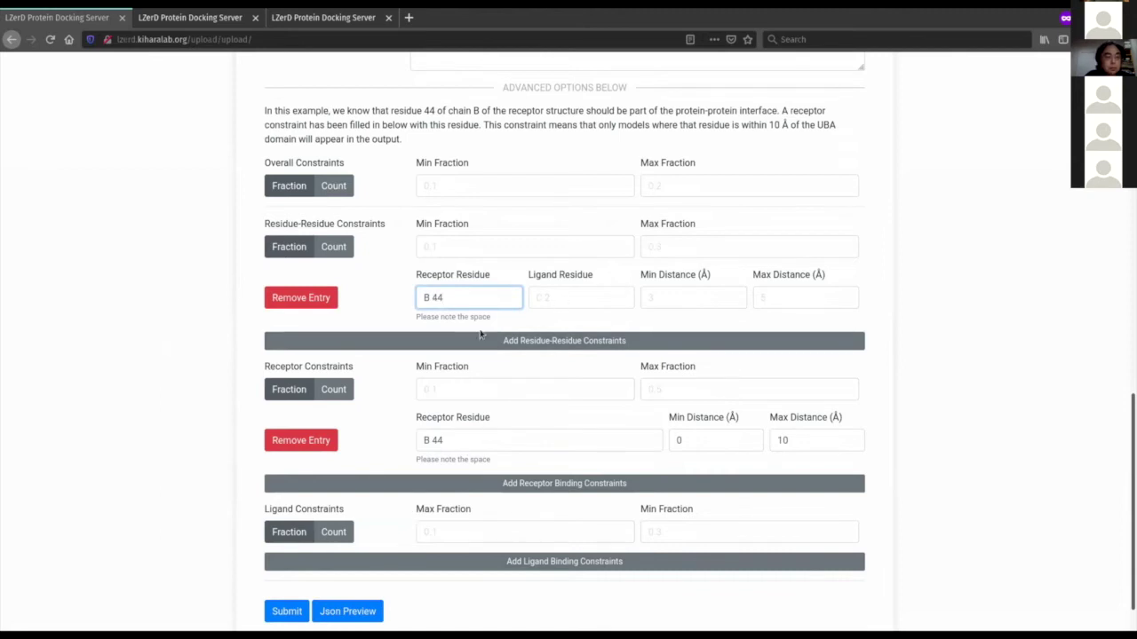
# Set the constraint's ligand residue to C 23 with a 0 to 5 Å distance range
pyautogui.click(572, 296)
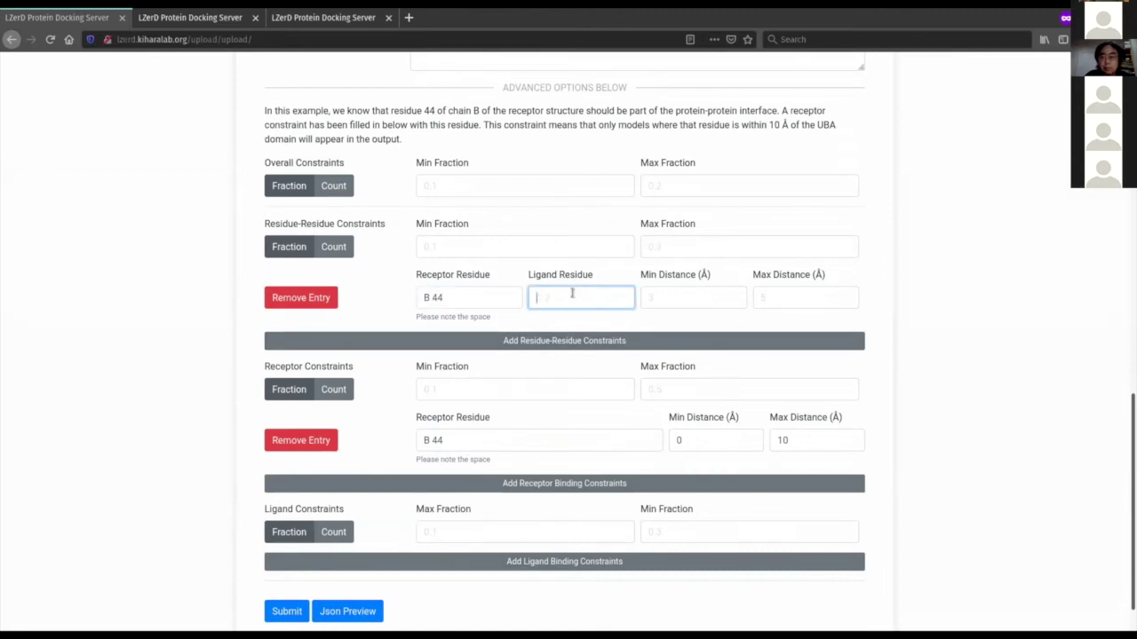
pyautogui.write('C 23')
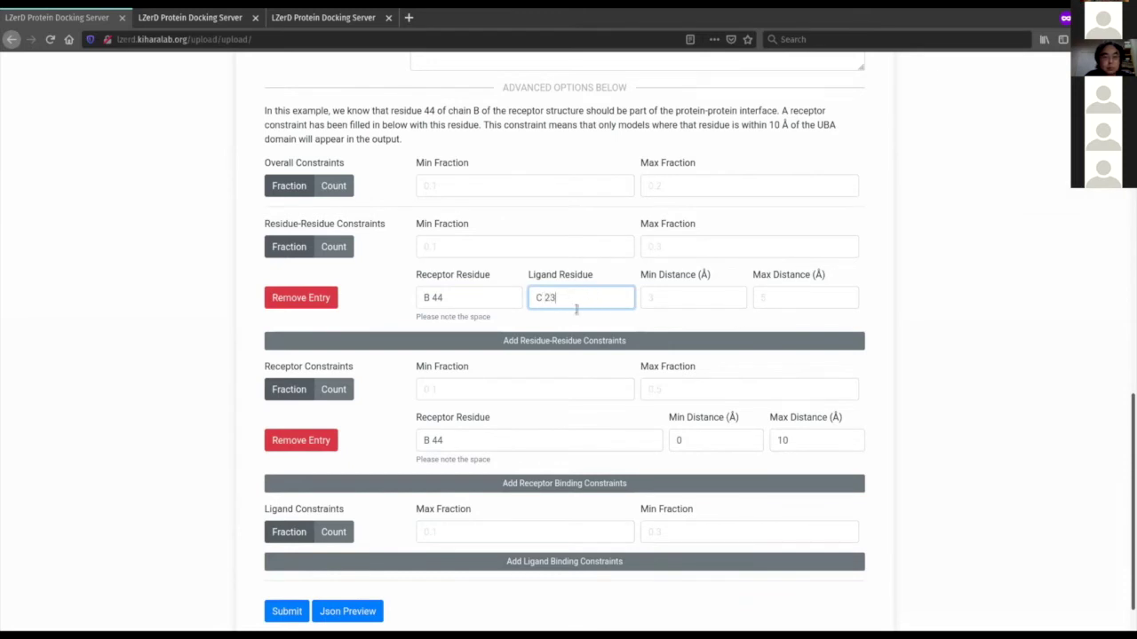
pyautogui.click(691, 302)
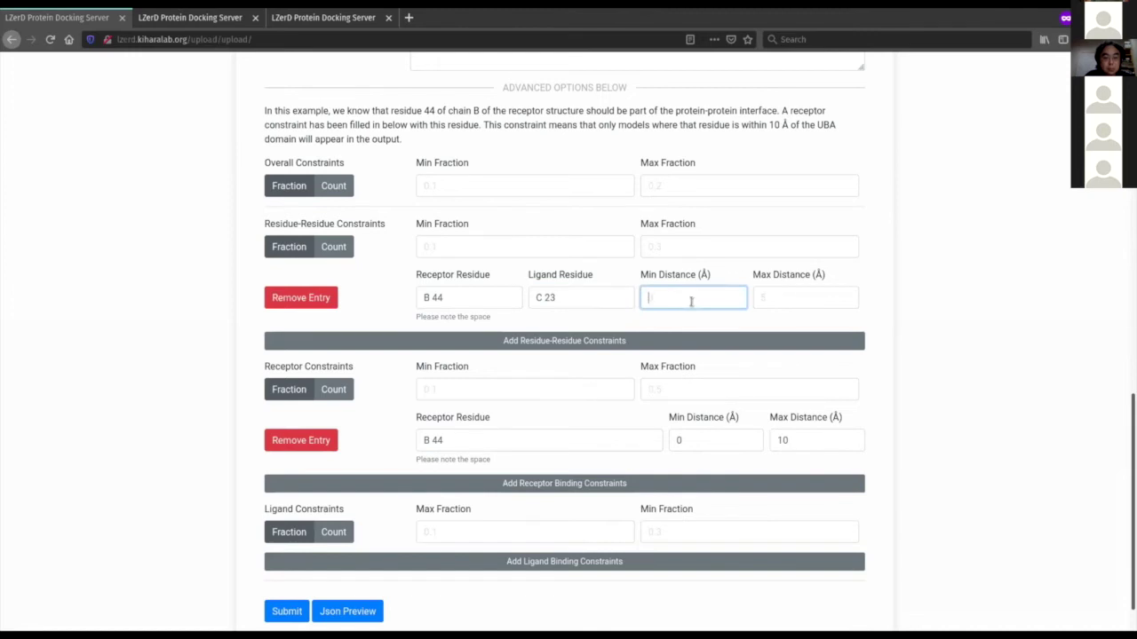
pyautogui.write('0')
pyautogui.click(806, 296)
pyautogui.write('5')
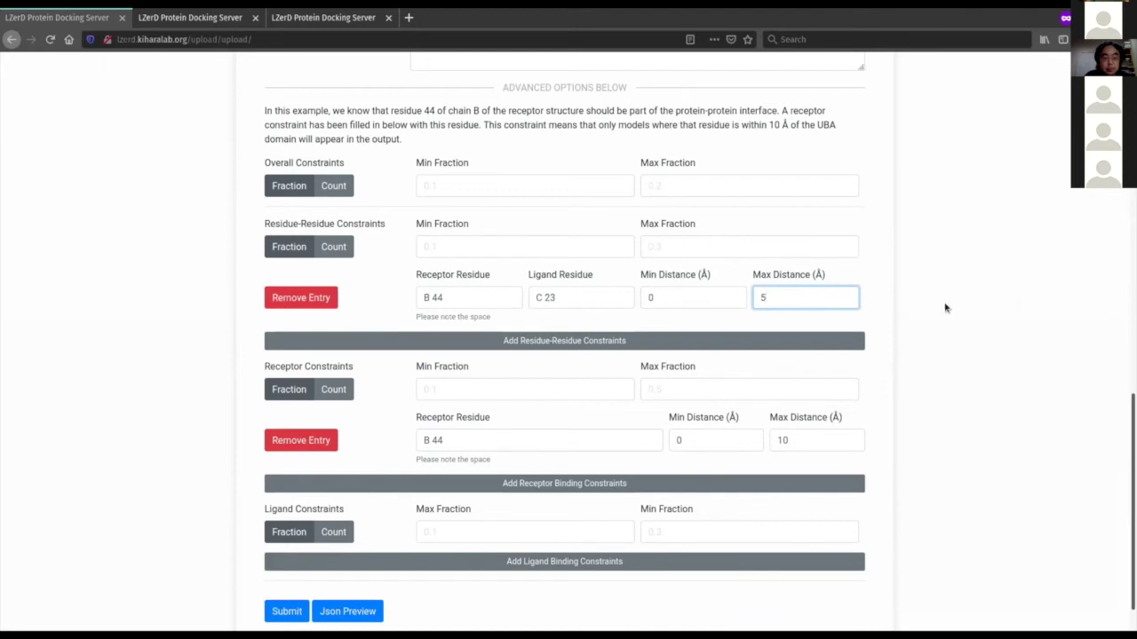
# Scroll through the form to check both constraints: B 44–C 23 at 0–5 Å and B 44 at 0–10 Å
pyautogui.scroll(3, 895, 347)
pyautogui.scroll(-2, 898, 338)
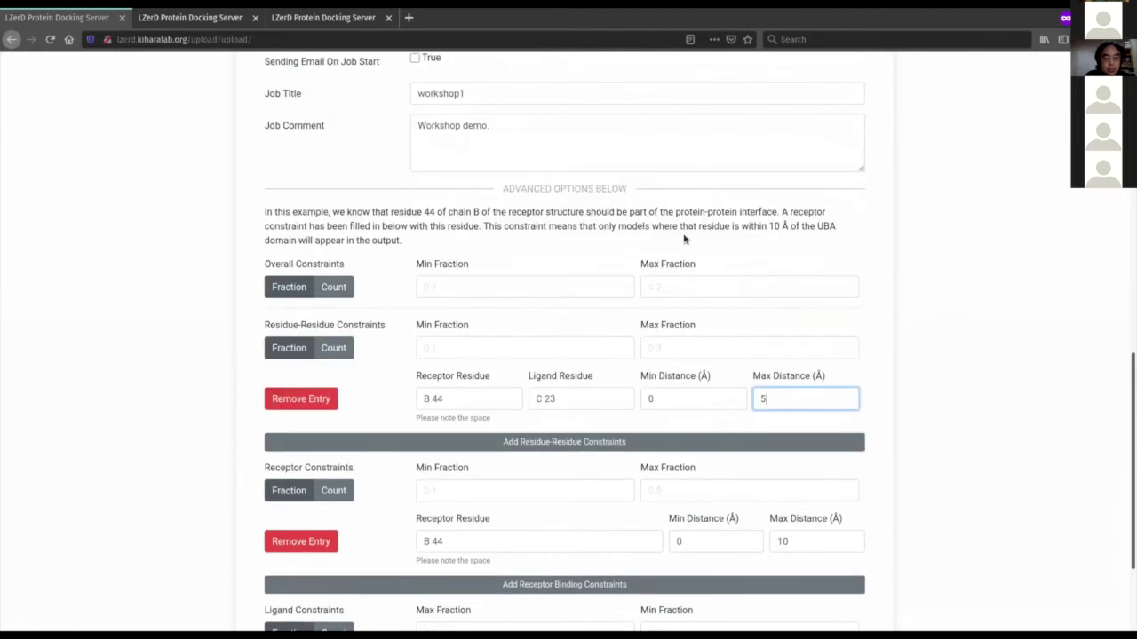
pyautogui.scroll(-2, 688, 288)
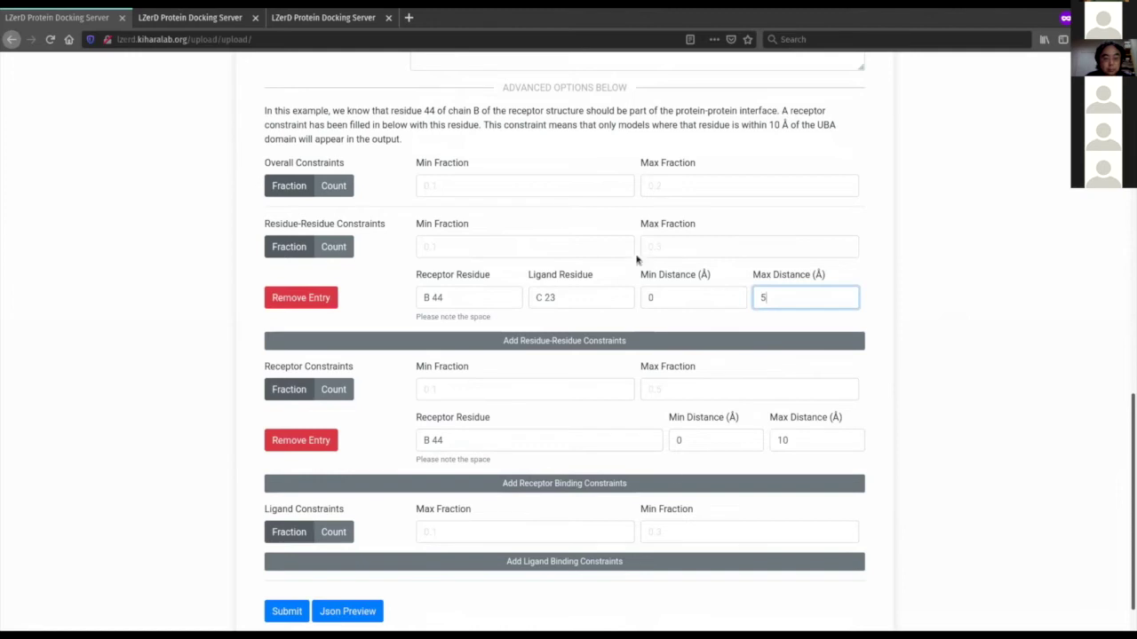
pyautogui.scroll(-1, 730, 293)
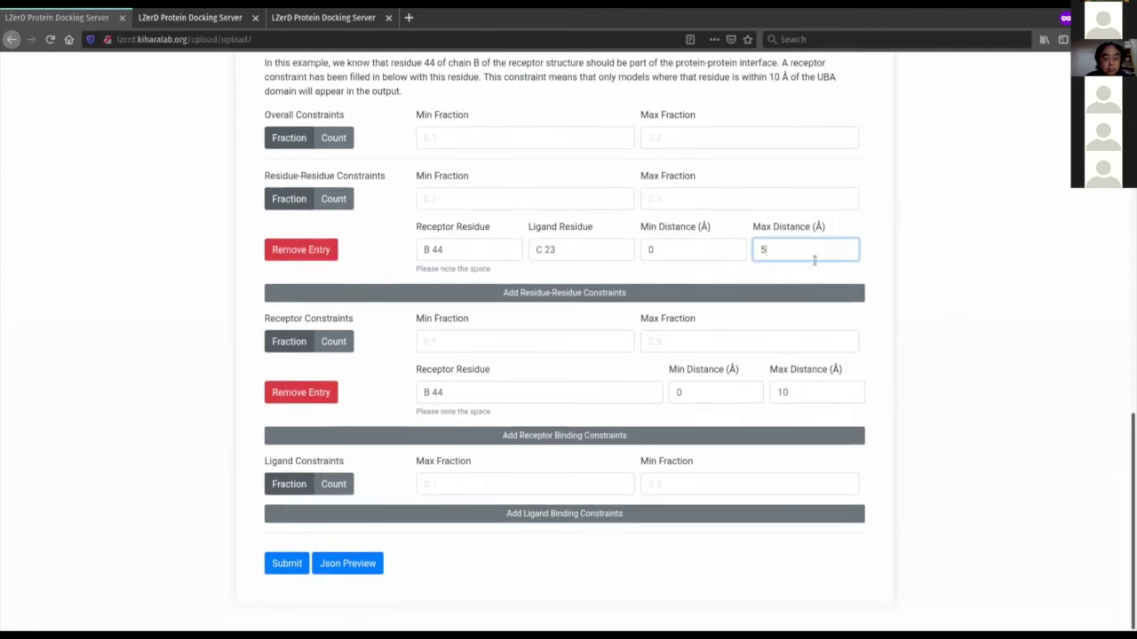
pyautogui.scroll(1, 811, 257)
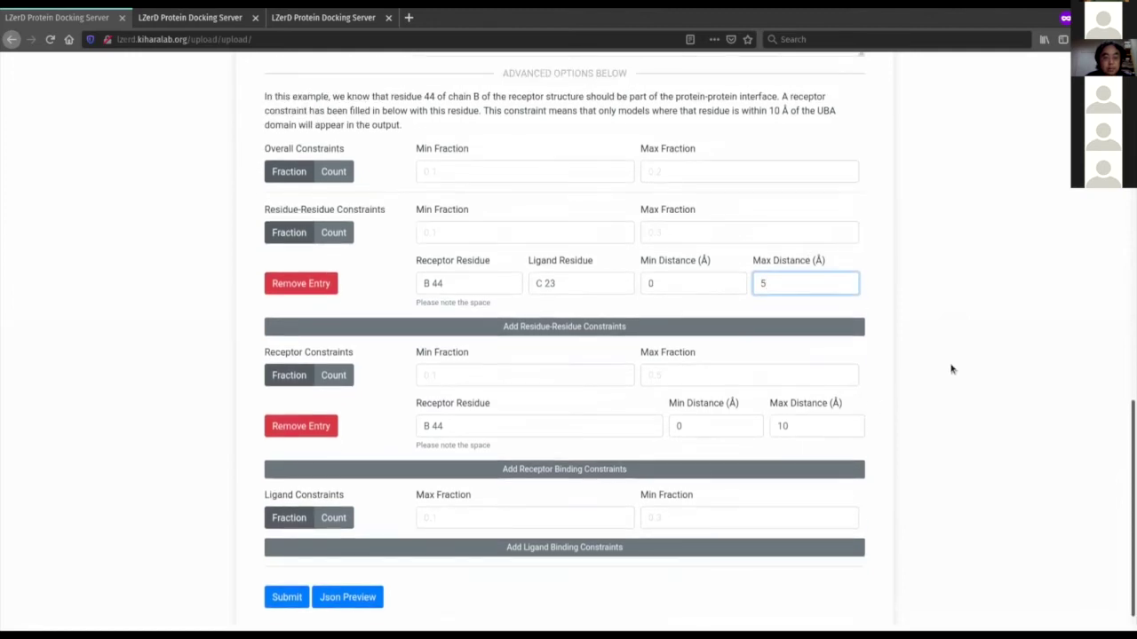
pyautogui.scroll(2, 942, 369)
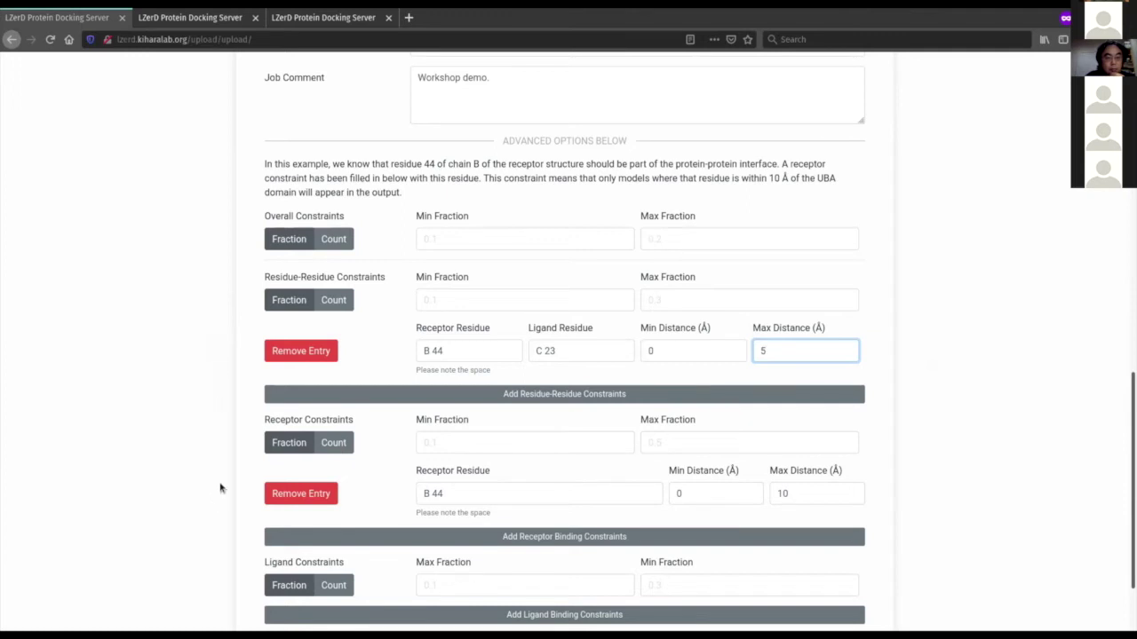
pyautogui.scroll(-2, 221, 493)
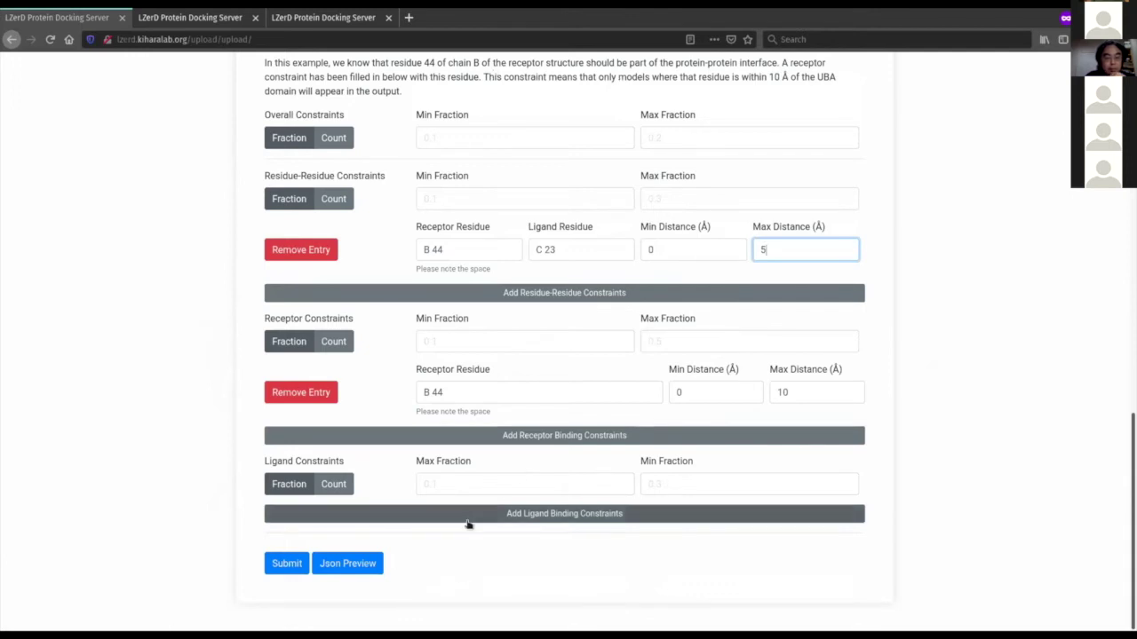
pyautogui.scroll(1, 355, 482)
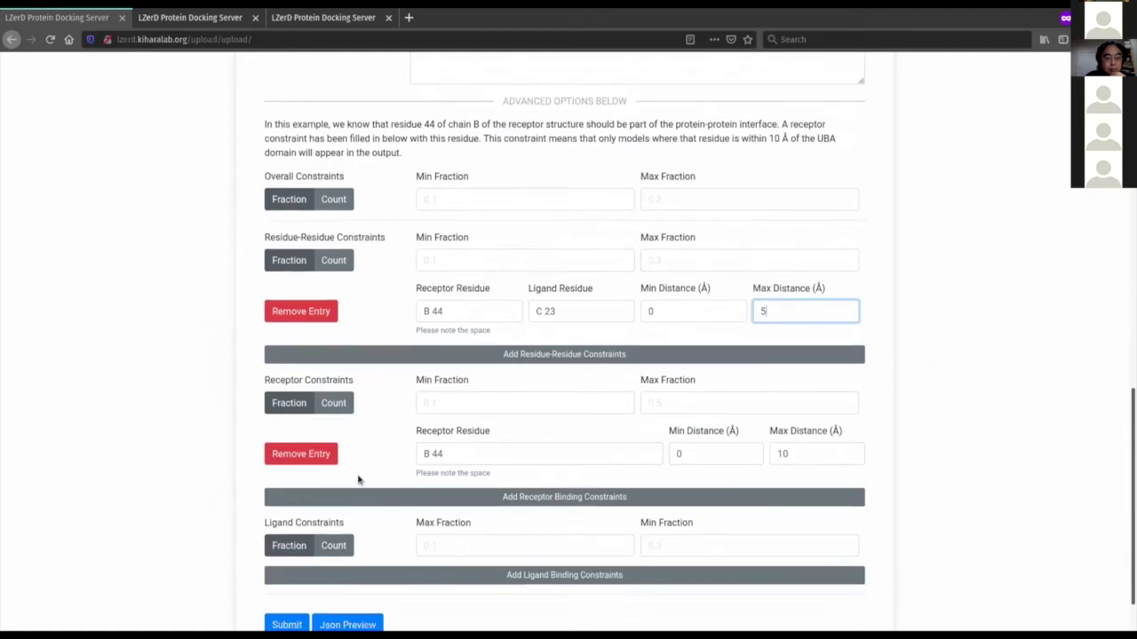
# Generate the JSON preview and read its two restraint groups, B 44–C 23 and B 44
pyautogui.scroll(-1, 358, 462)
pyautogui.click(347, 596)
pyautogui.scroll(-2, 355, 542)
pyautogui.scroll(-5, 355, 524)
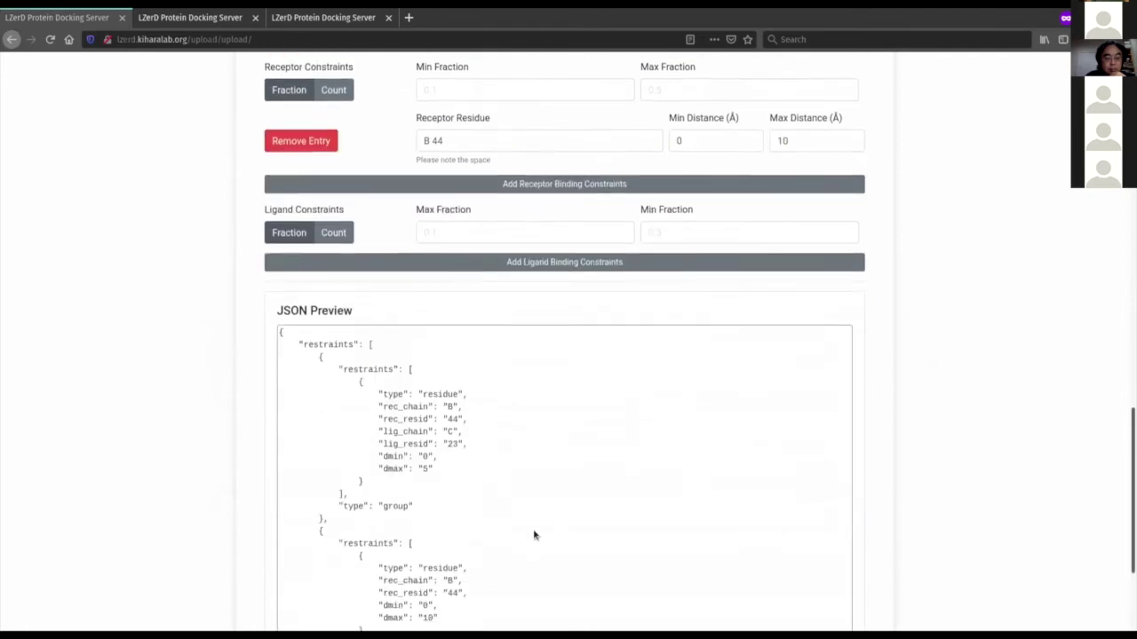
pyautogui.click(286, 222)
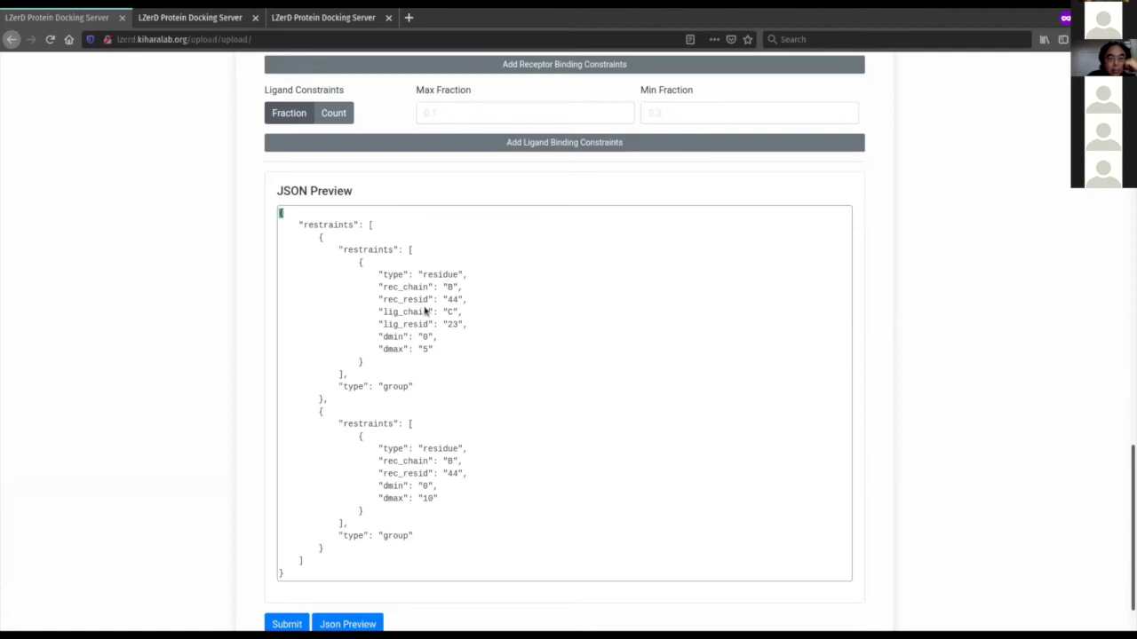
pyautogui.scroll(-1, 433, 391)
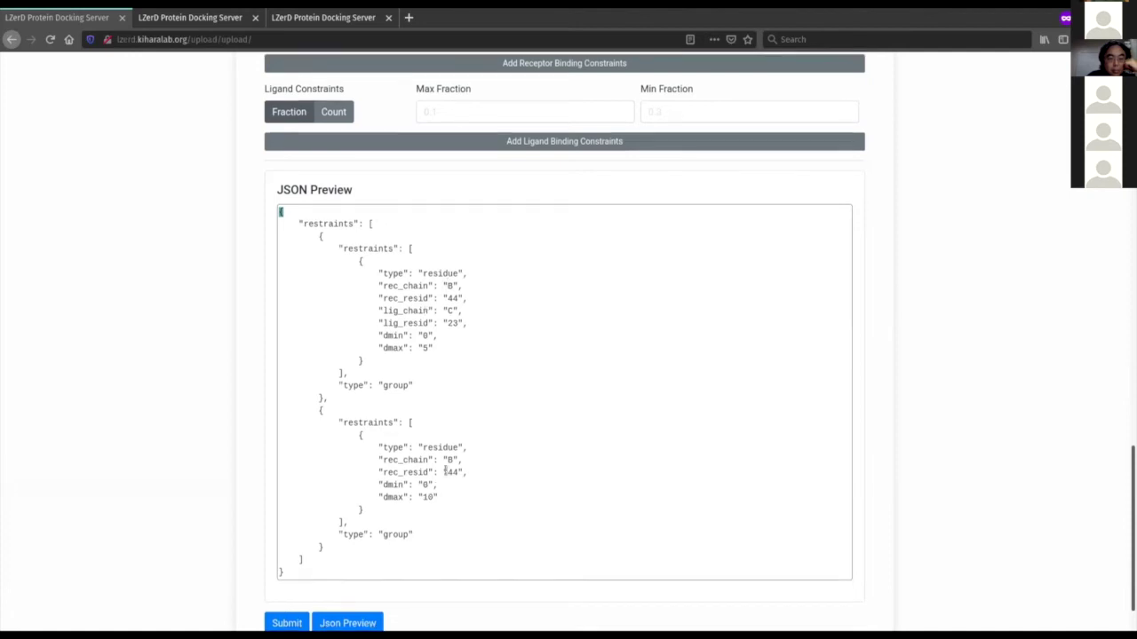
pyautogui.scroll(4, 353, 533)
pyautogui.scroll(3, 386, 368)
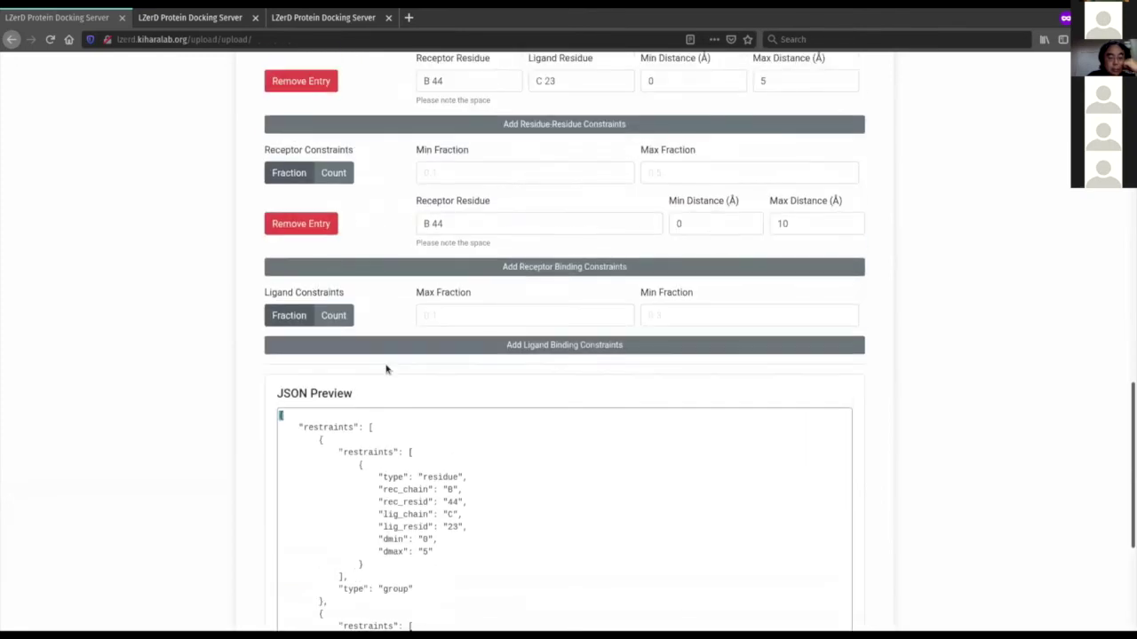
pyautogui.scroll(-2, 381, 381)
pyautogui.scroll(-5, 399, 525)
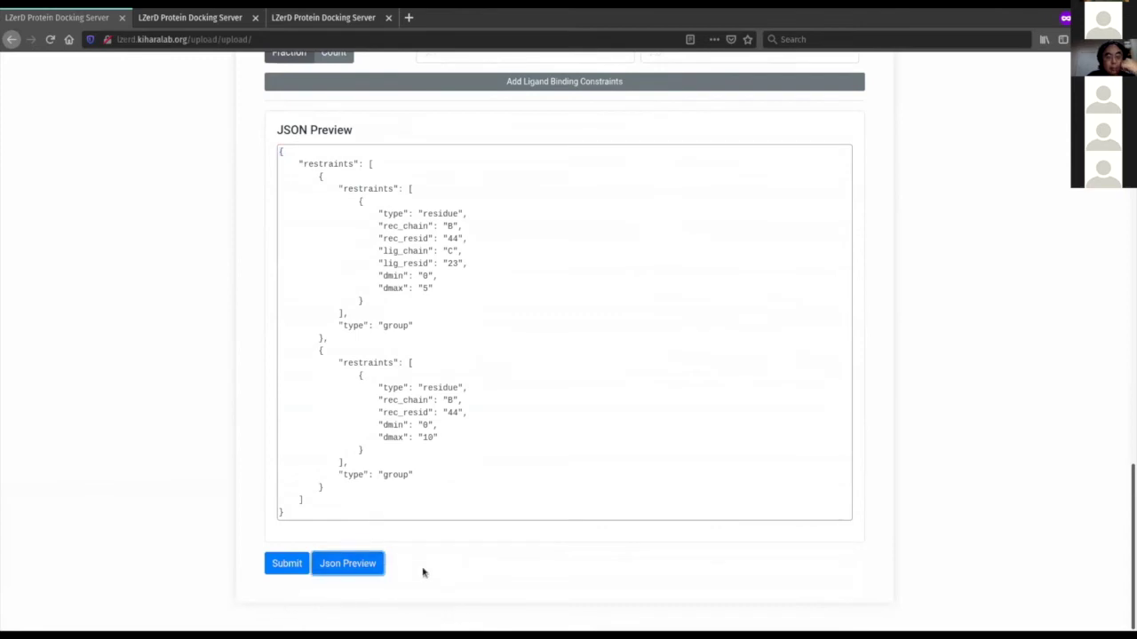
pyautogui.scroll(5, 417, 569)
pyautogui.scroll(2, 352, 349)
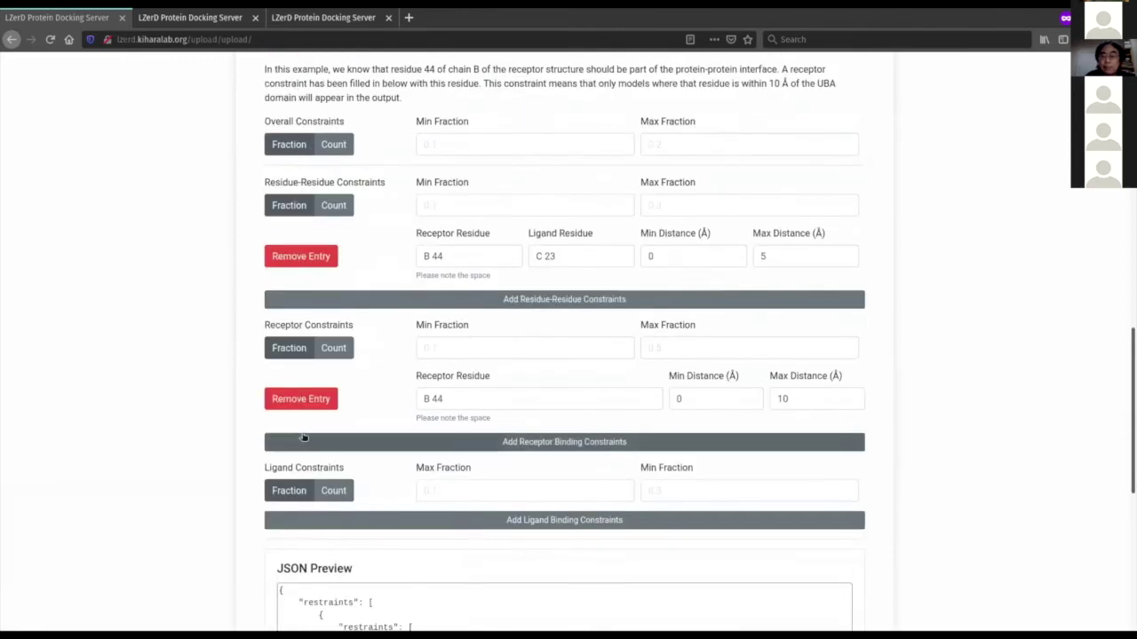
# Delete the B 44–C 23 constraint and add three blank residue-residue constraints
pyautogui.click(307, 257)
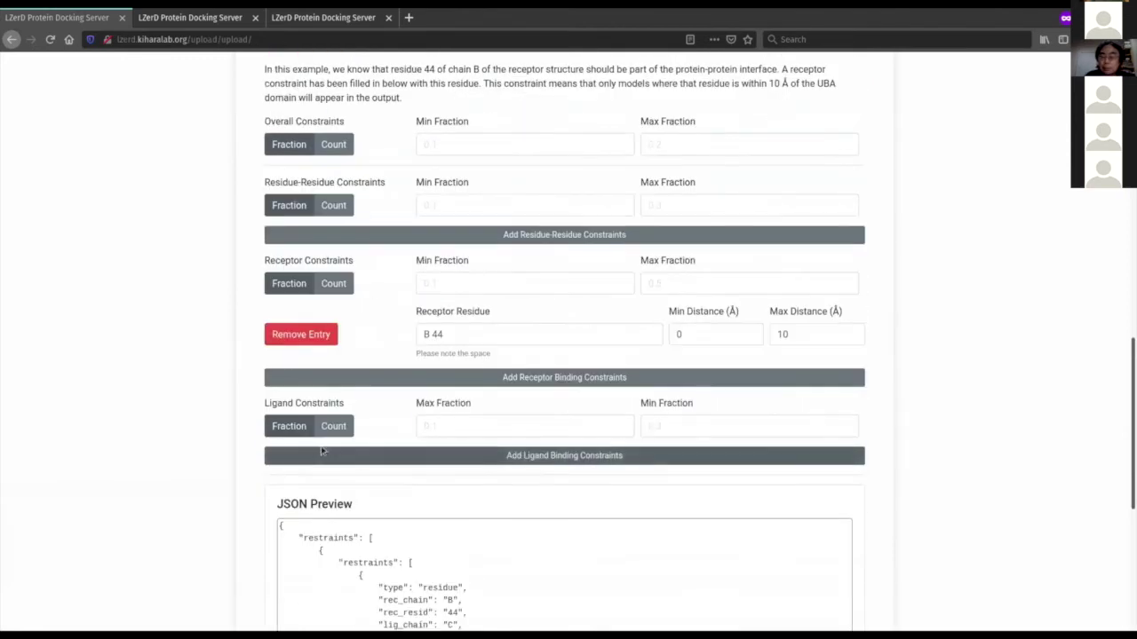
pyautogui.scroll(1, 259, 408)
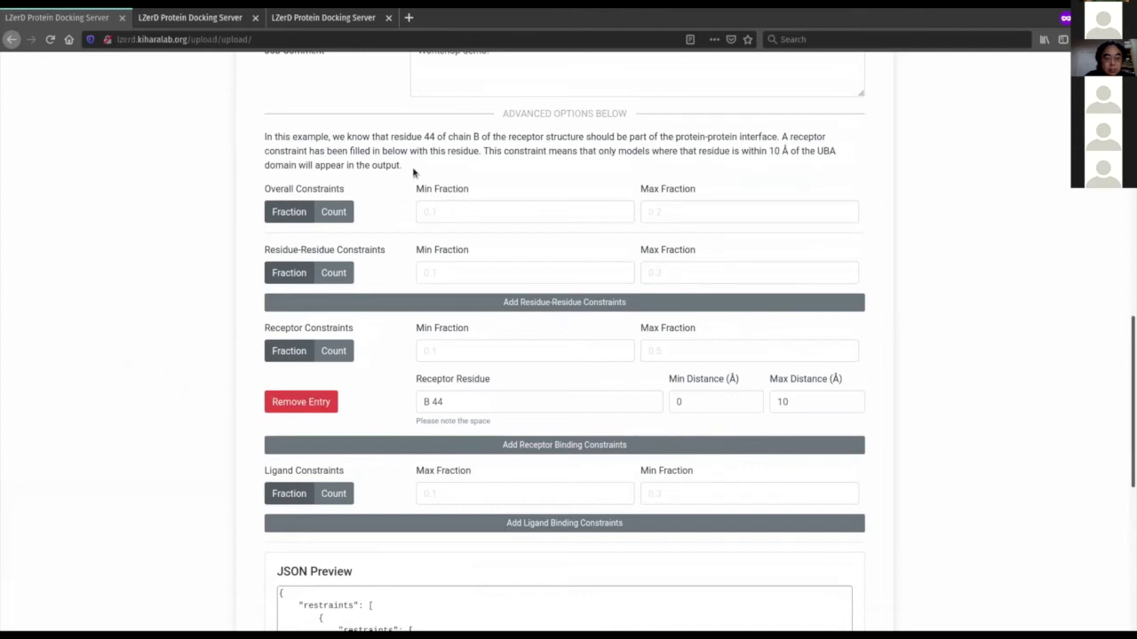
pyautogui.click(489, 304)
pyautogui.click(500, 367)
pyautogui.click(525, 432)
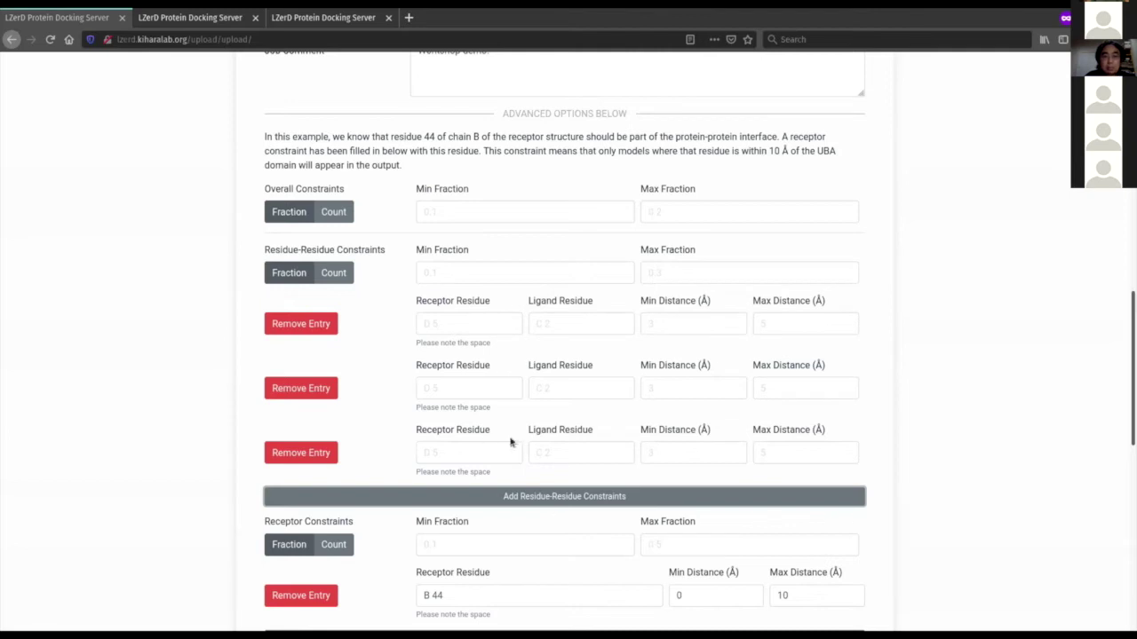
# Switch Overall Constraints from fractions to Count and focus the minimum count field
pyautogui.click(343, 213)
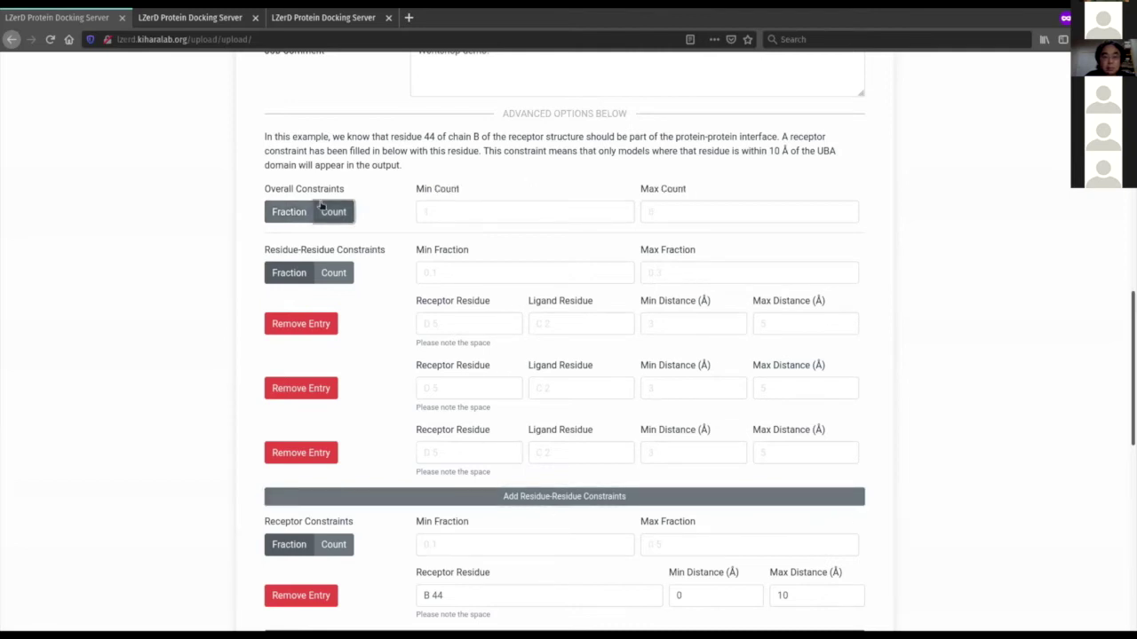
pyautogui.click(477, 209)
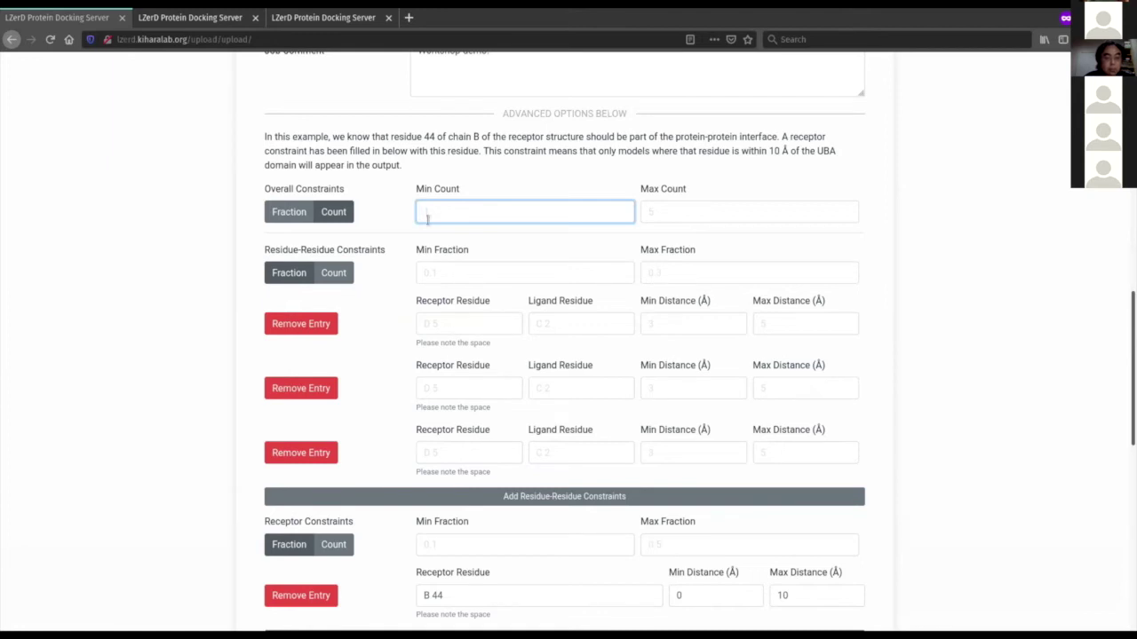
pyautogui.scroll(-3, 373, 251)
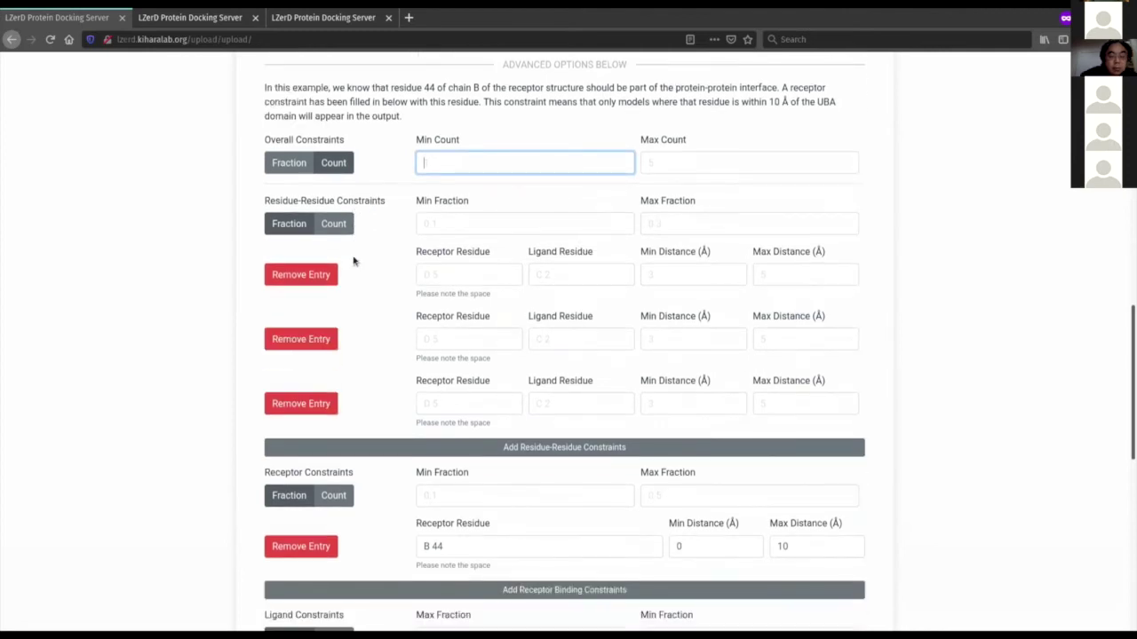
pyautogui.scroll(3, 327, 345)
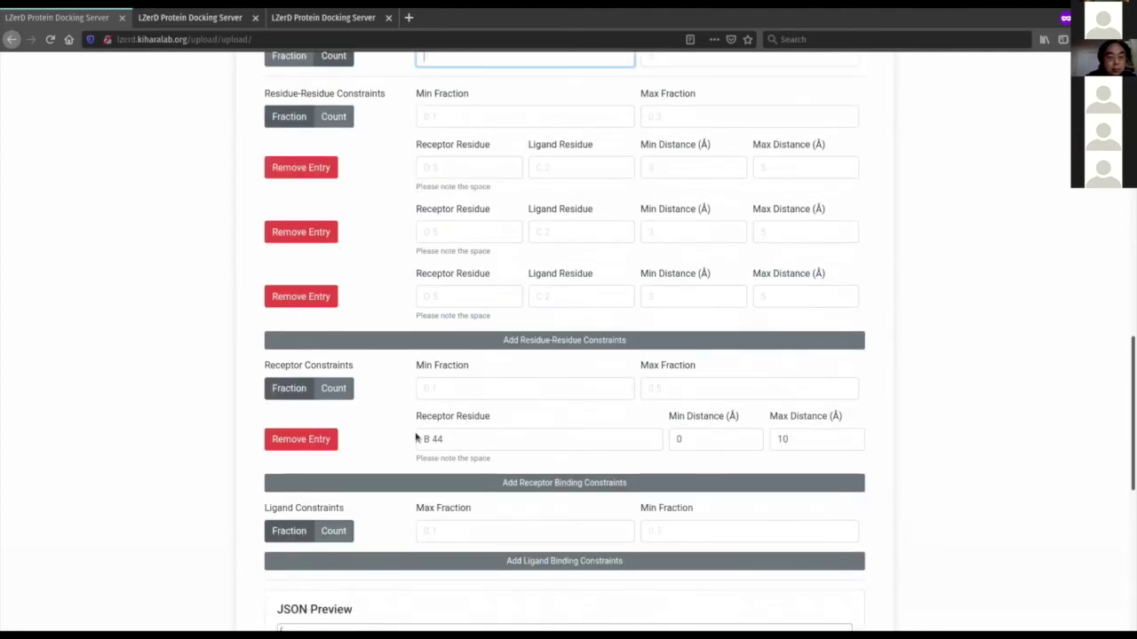
# Reload the form, load the example files and settings, and submit the example job
pyautogui.click(334, 39)
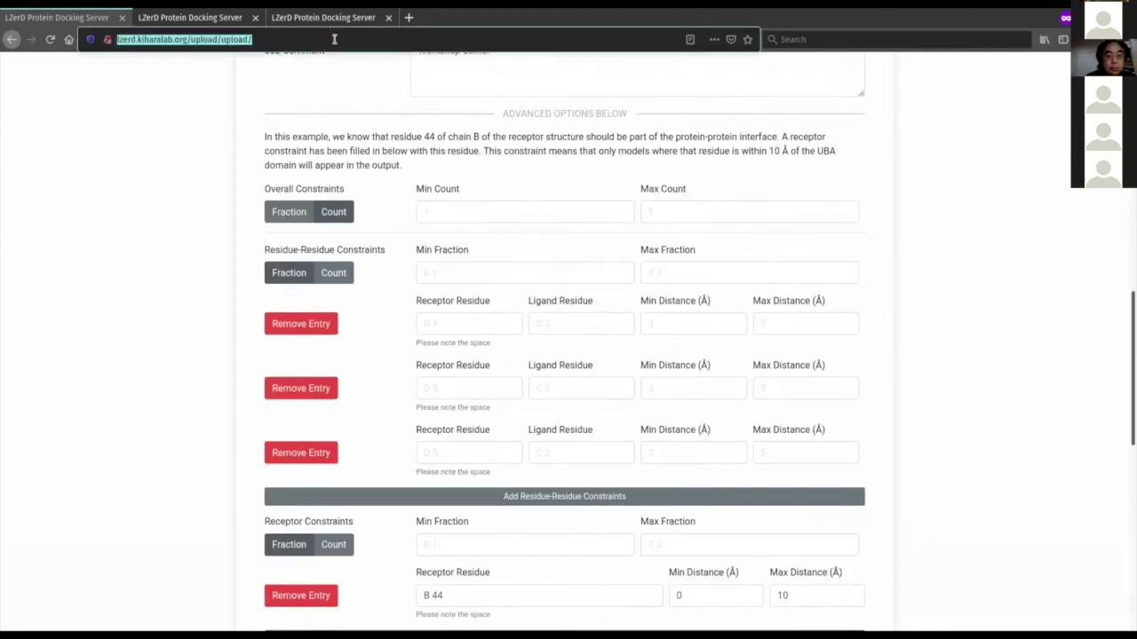
pyautogui.press('Return')
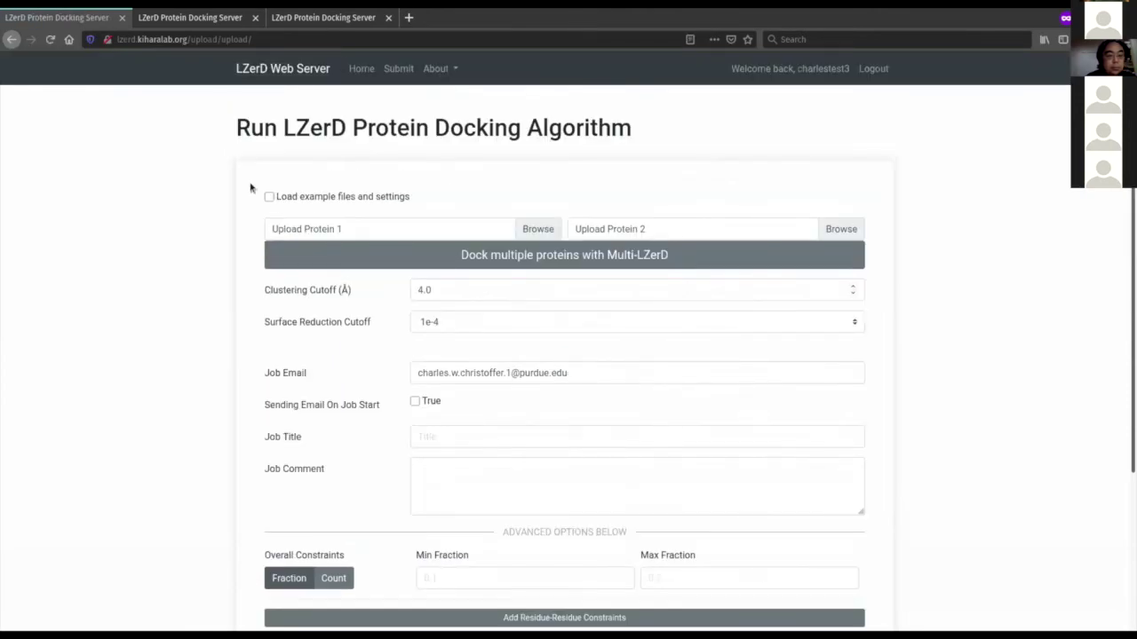
pyautogui.click(268, 197)
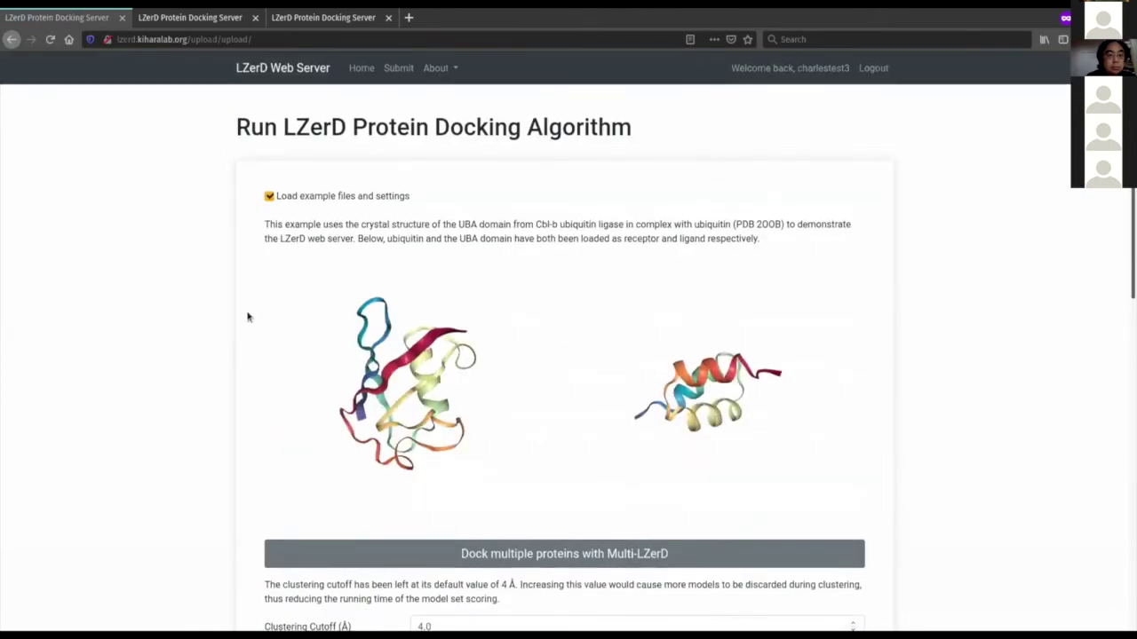
pyautogui.scroll(-6, 243, 266)
pyautogui.scroll(-3, 244, 302)
pyautogui.click(283, 563)
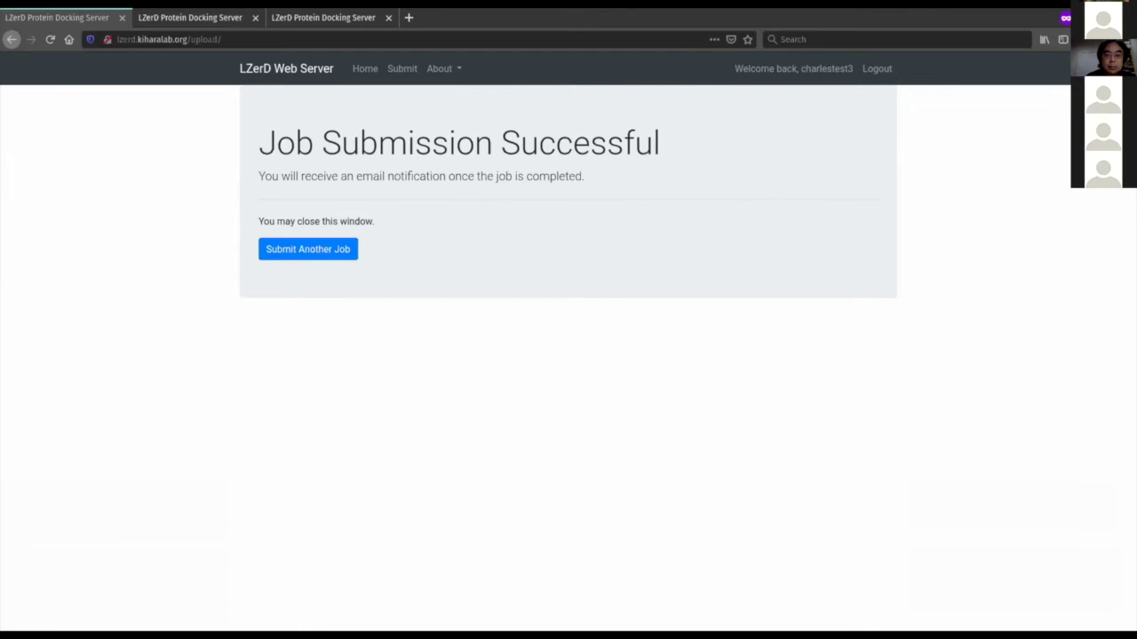
pyautogui.click(408, 17)
# Open the example job's result page through the site's Find Existing Jobs page
pyautogui.press('Return')
pyautogui.click(439, 68)
pyautogui.click(804, 69)
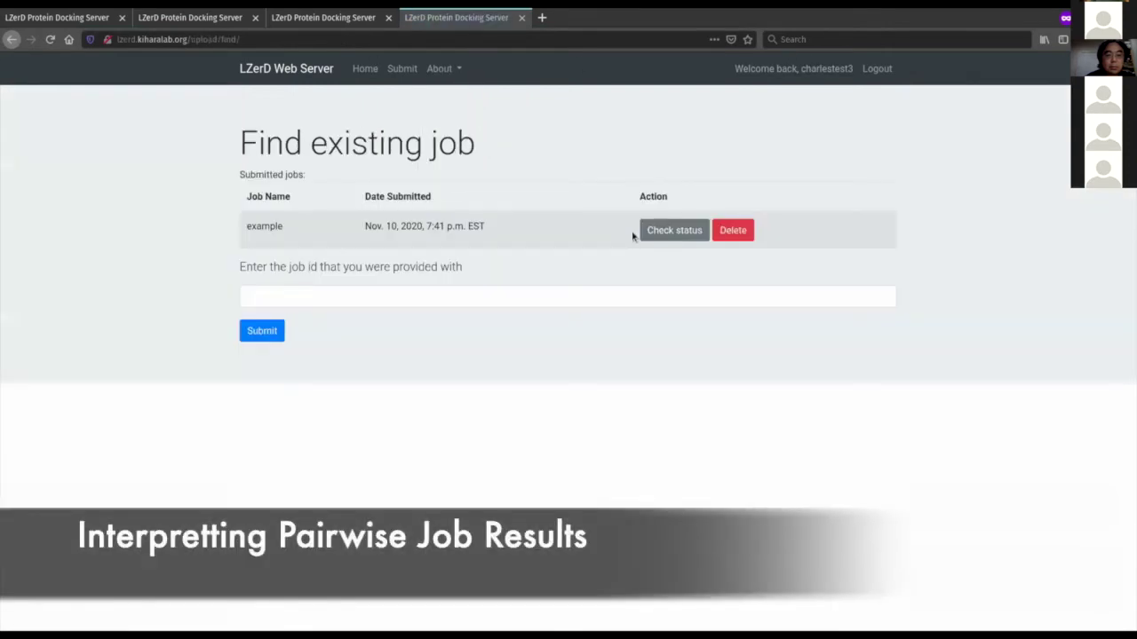
pyautogui.click(665, 238)
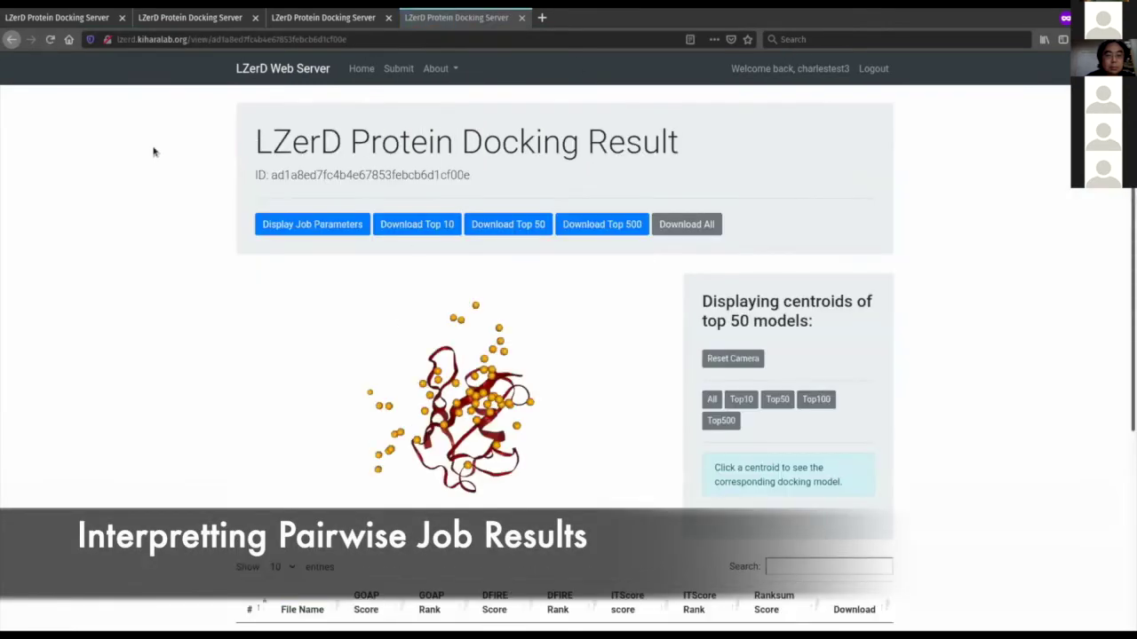
# Select the job ID in the result page's web address, then scroll through the results
pyautogui.click(214, 42)
pyautogui.moveTo(213, 43); pyautogui.dragTo(348, 43)
pyautogui.click(124, 189)
pyautogui.scroll(-1, 178, 341)
pyautogui.scroll(-1, 180, 329)
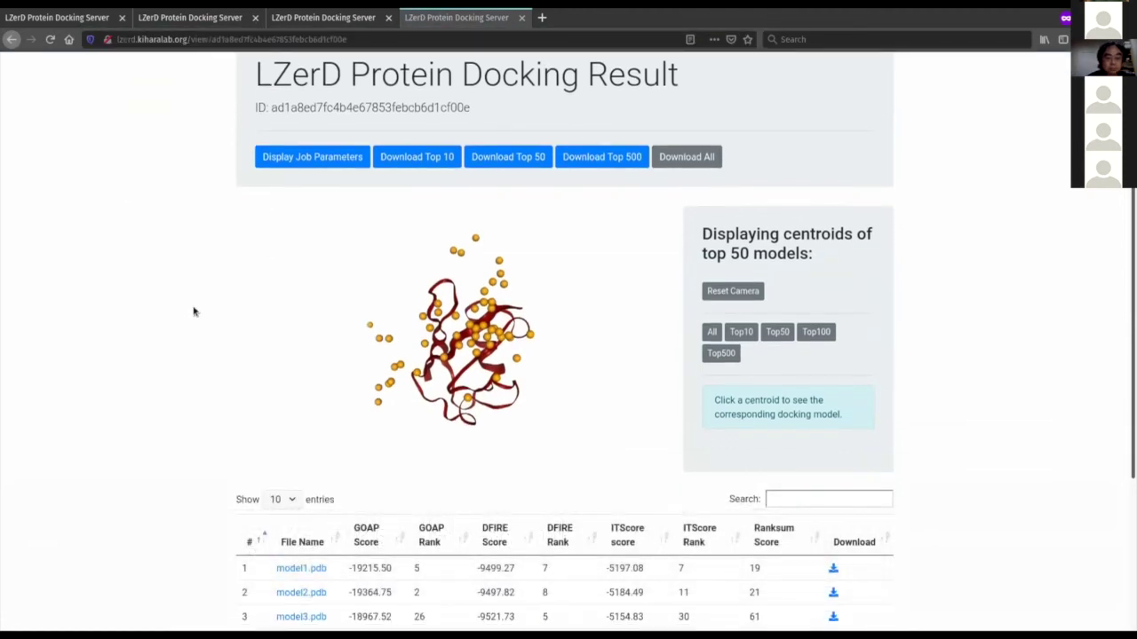
pyautogui.scroll(-1, 193, 313)
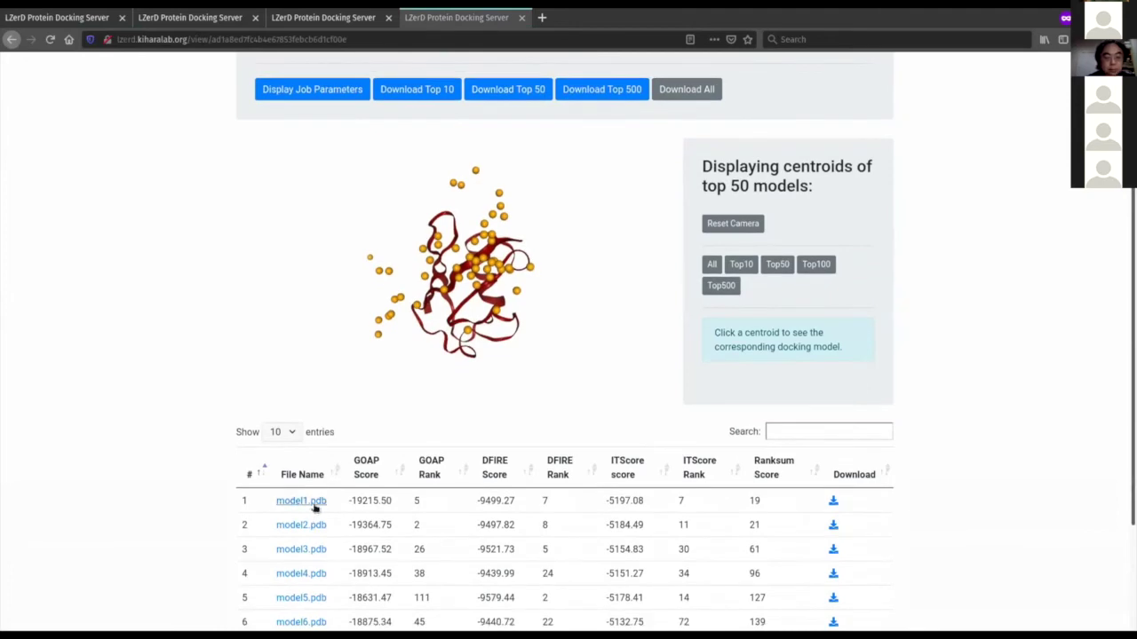
pyautogui.scroll(-1, 314, 507)
pyautogui.scroll(-4, 272, 342)
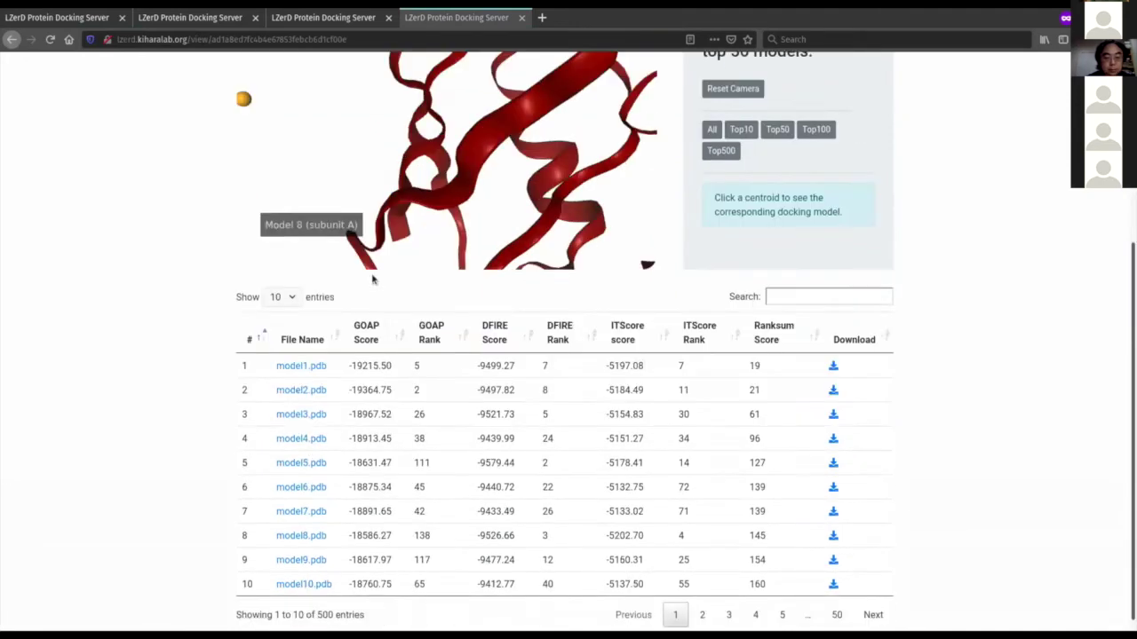
pyautogui.scroll(4, 122, 367)
# Open a fresh docking submission form loaded with the example files and settings
pyautogui.click(58, 17)
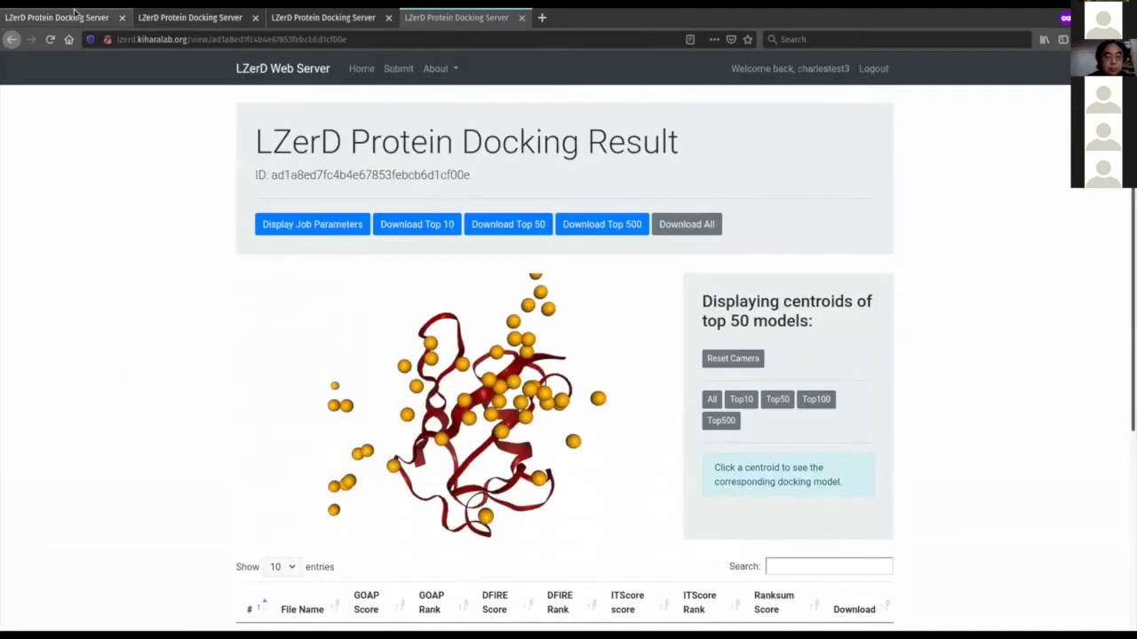
pyautogui.click(402, 70)
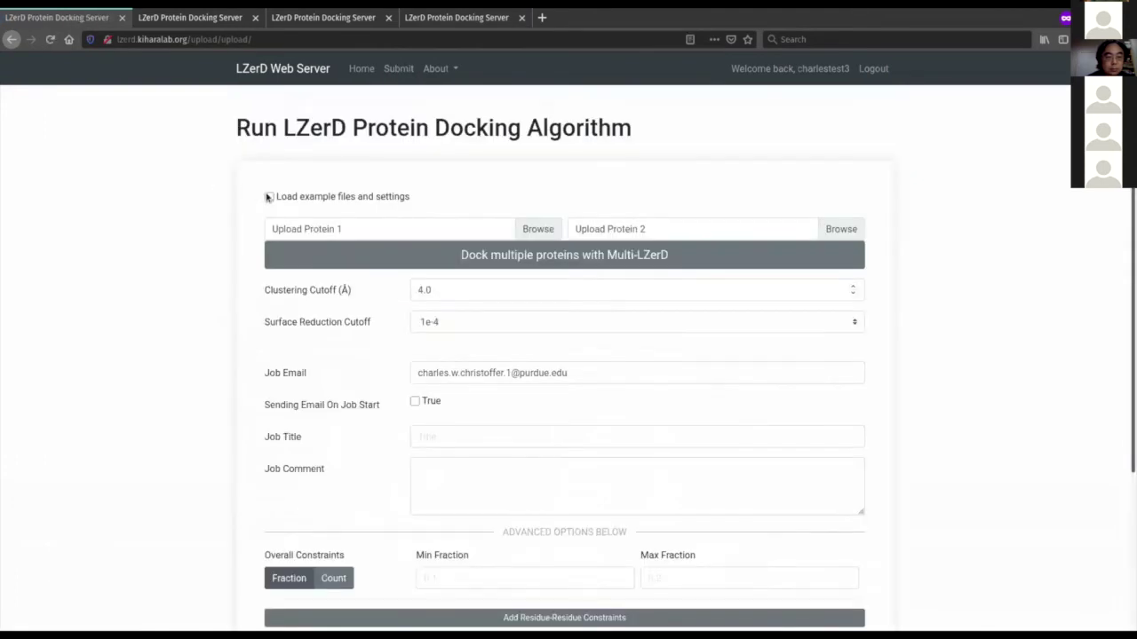
pyautogui.click(270, 197)
# Clear the docking result page's address and reload the page with F5
pyautogui.click(457, 18)
pyautogui.click(408, 39)
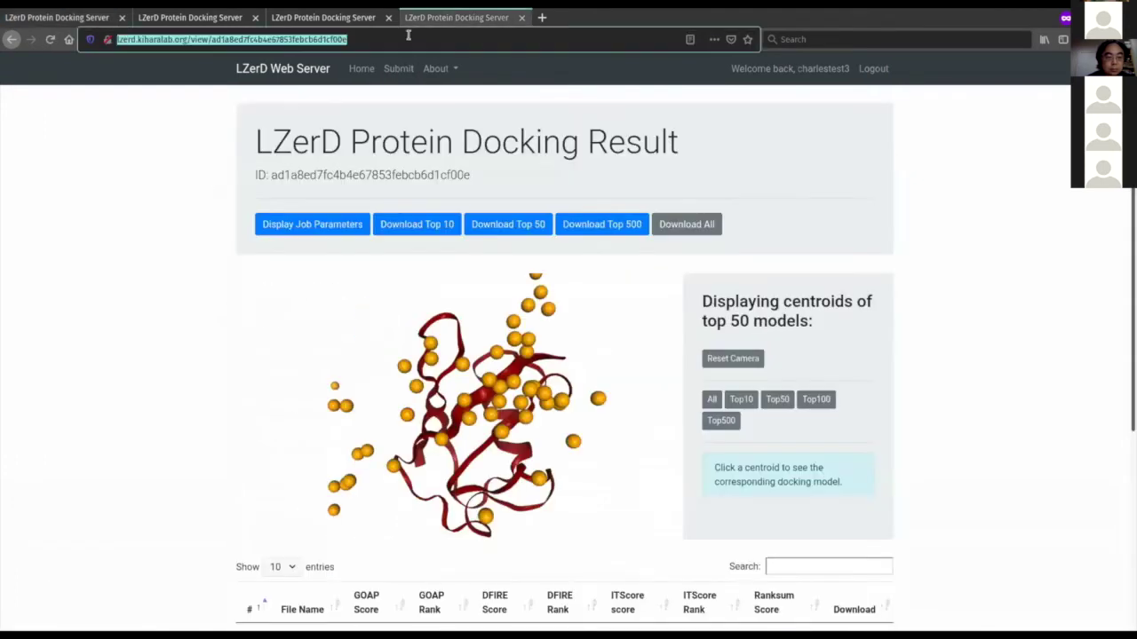
pyautogui.hotkey('ctrl', 'x')
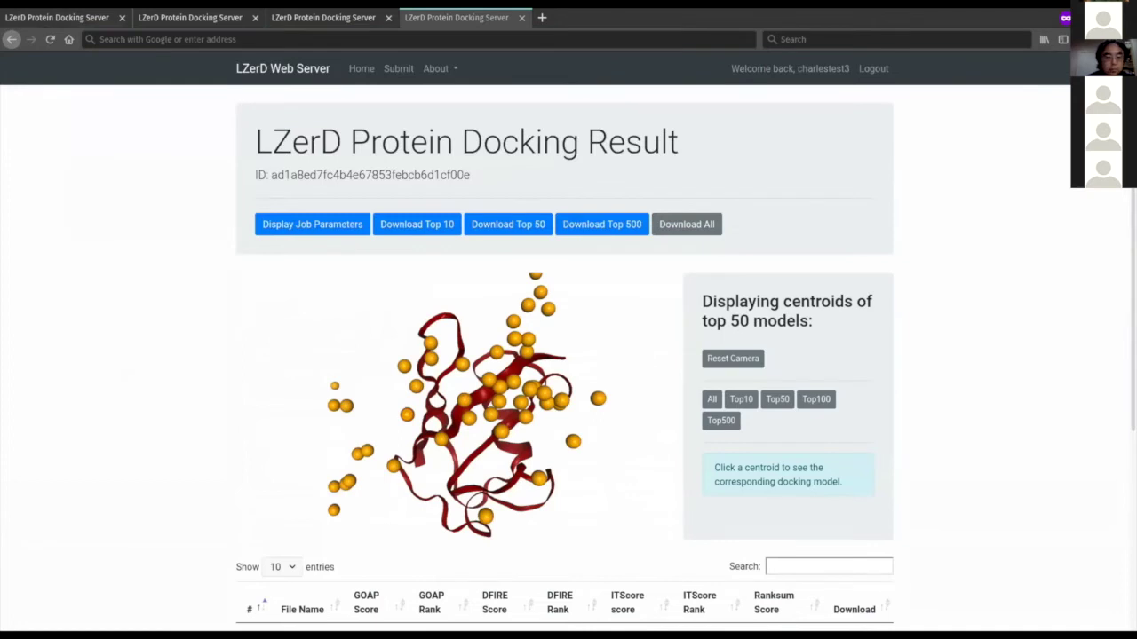
pyautogui.scroll(-2, 982, 348)
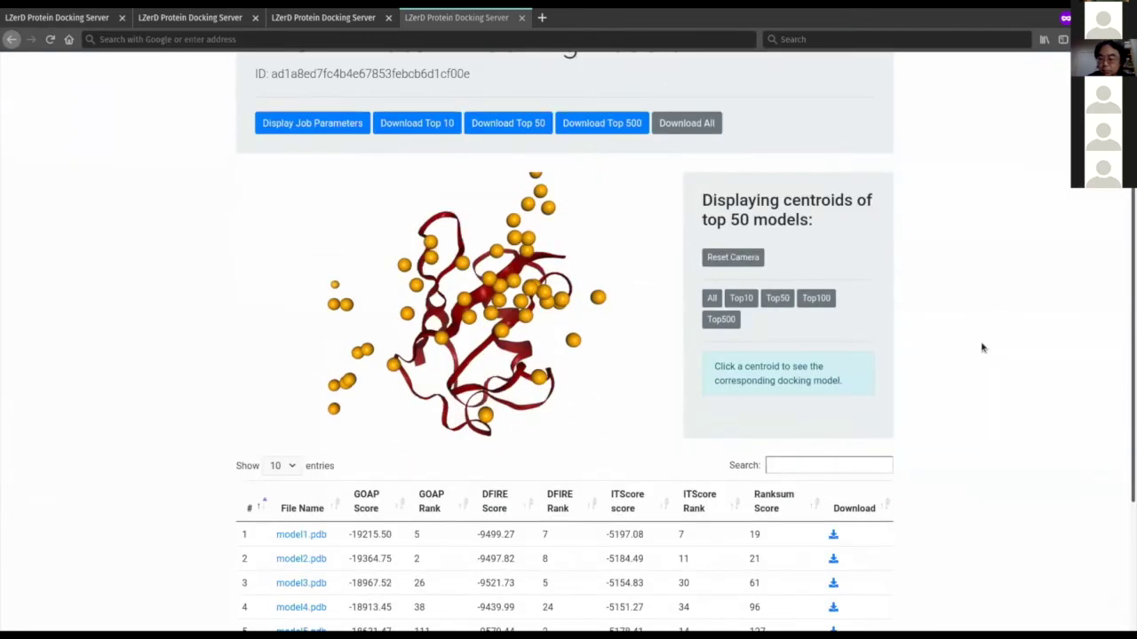
pyautogui.click(325, 36)
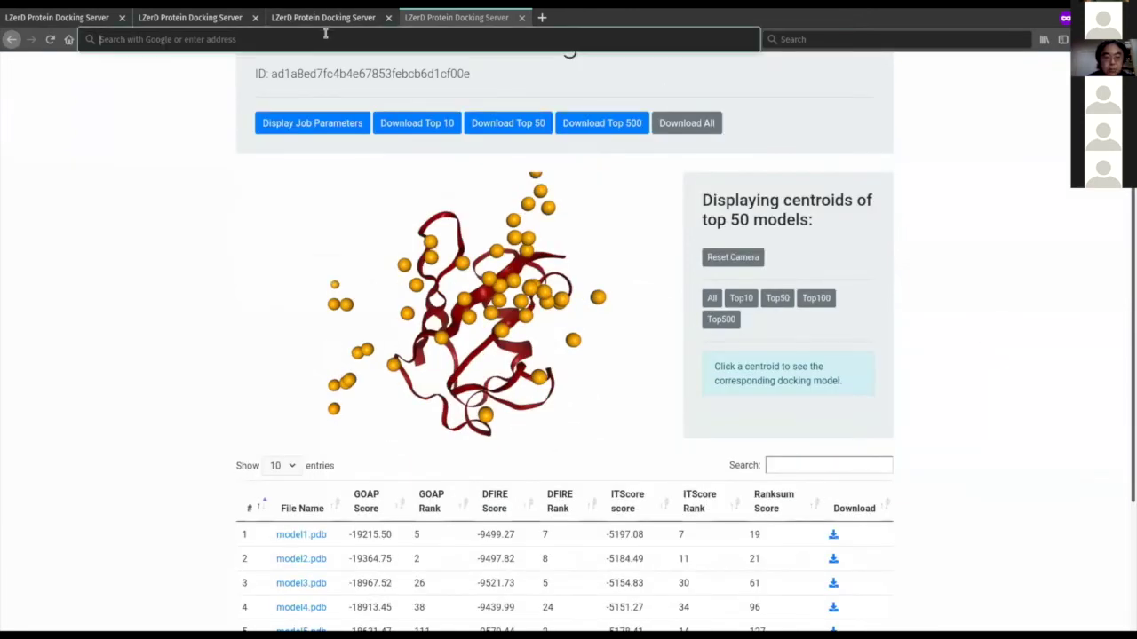
pyautogui.press('F5')
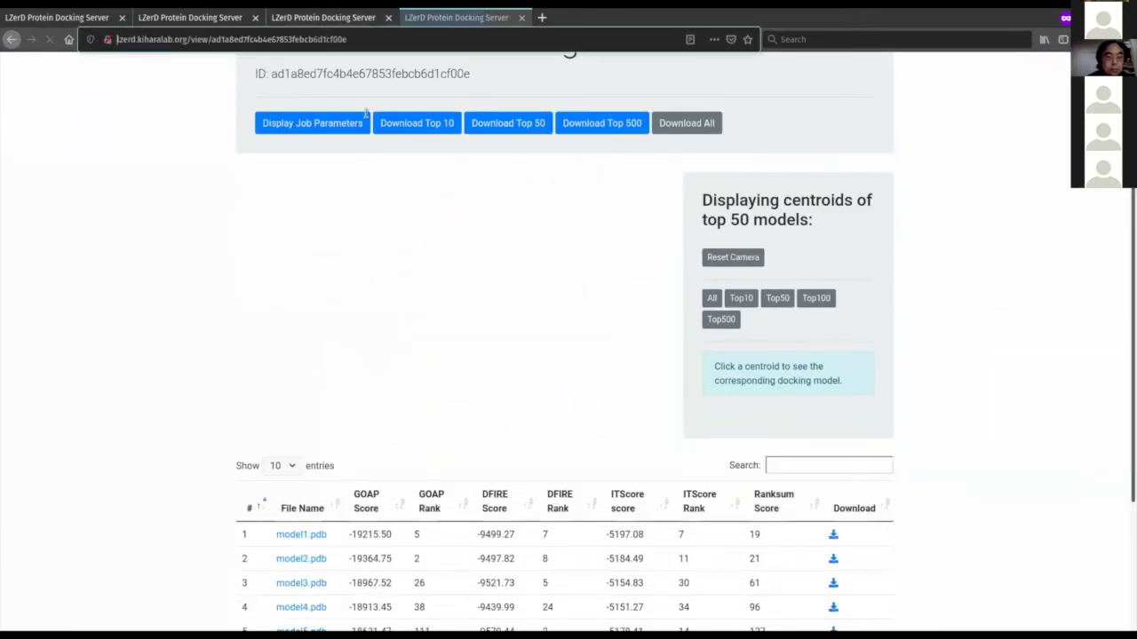
# Rotate the structure so the centroid spheres sit above the receptor, and display the job parameters
pyautogui.scroll(-2, 1012, 340)
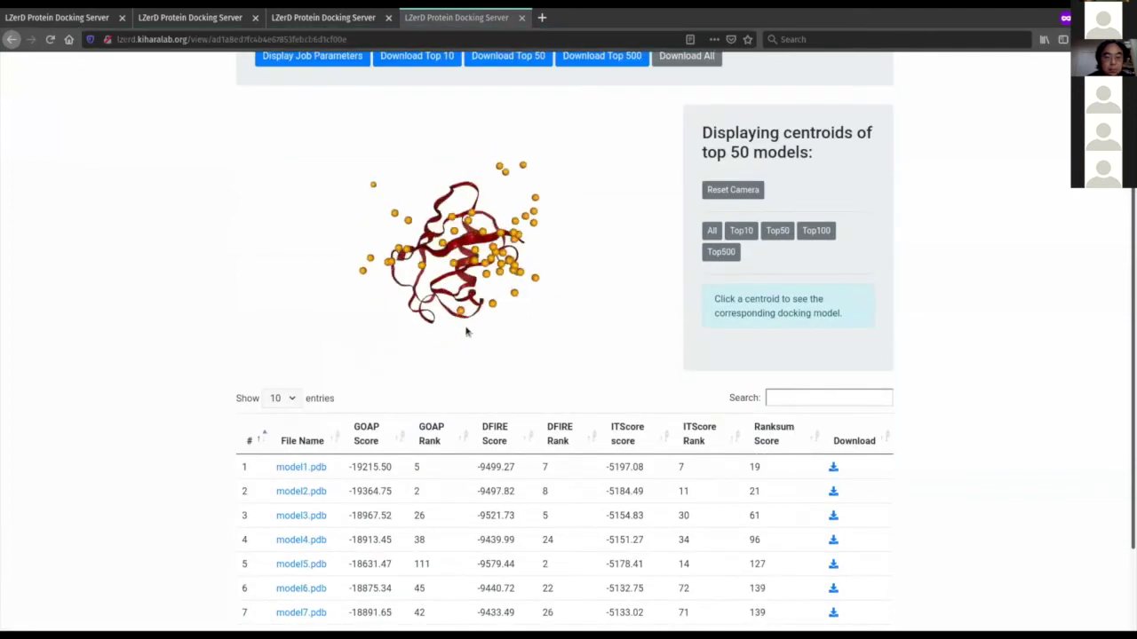
pyautogui.scroll(2, 1040, 394)
pyautogui.moveTo(512, 364); pyautogui.dragTo(517, 330)
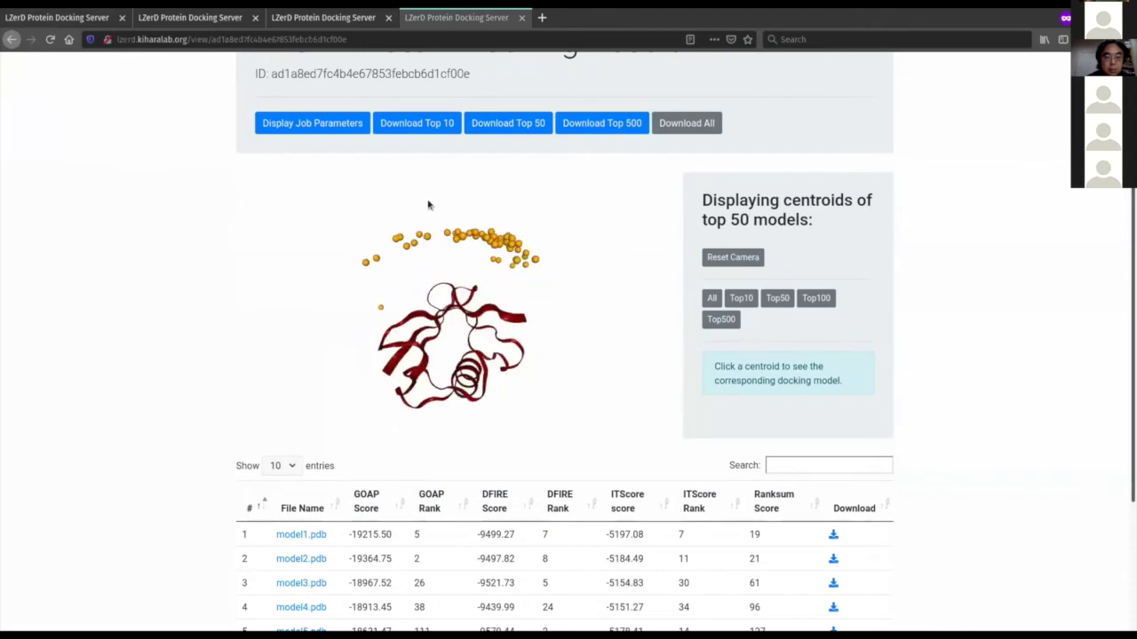
pyautogui.click(329, 122)
# Highlight the rec_chain B and rec_resid 44 lines in the JSON, then collapse the parameters
pyautogui.scroll(-3, 737, 369)
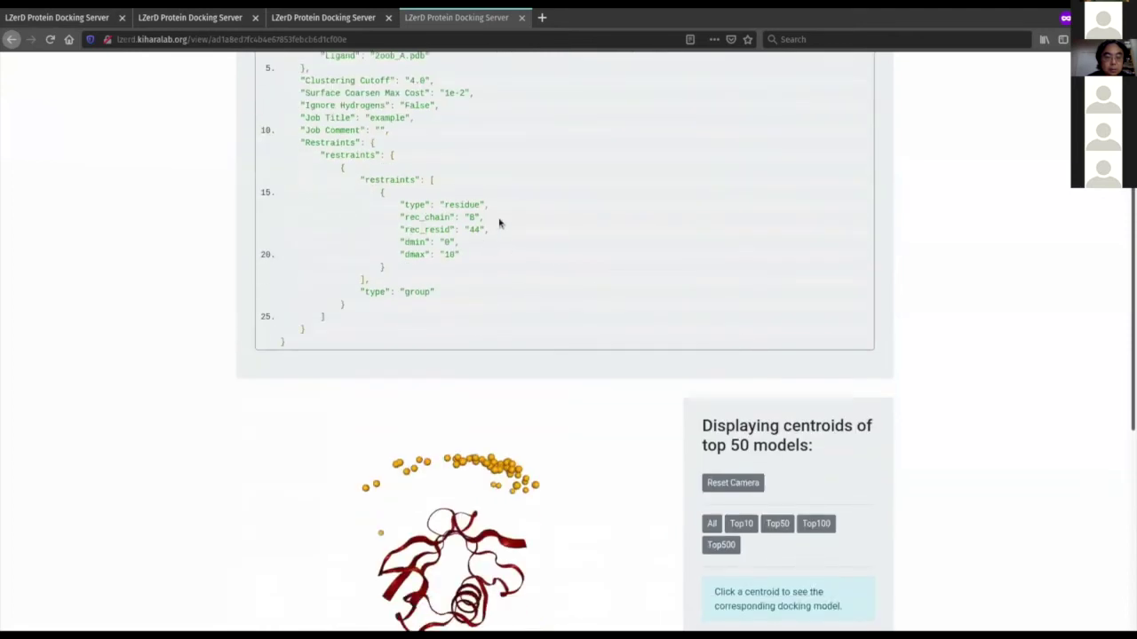
pyautogui.moveTo(503, 213)
pyautogui.mouseDown()
pyautogui.moveTo(507, 233)
pyautogui.moveTo(506, 212)
pyautogui.mouseUp()
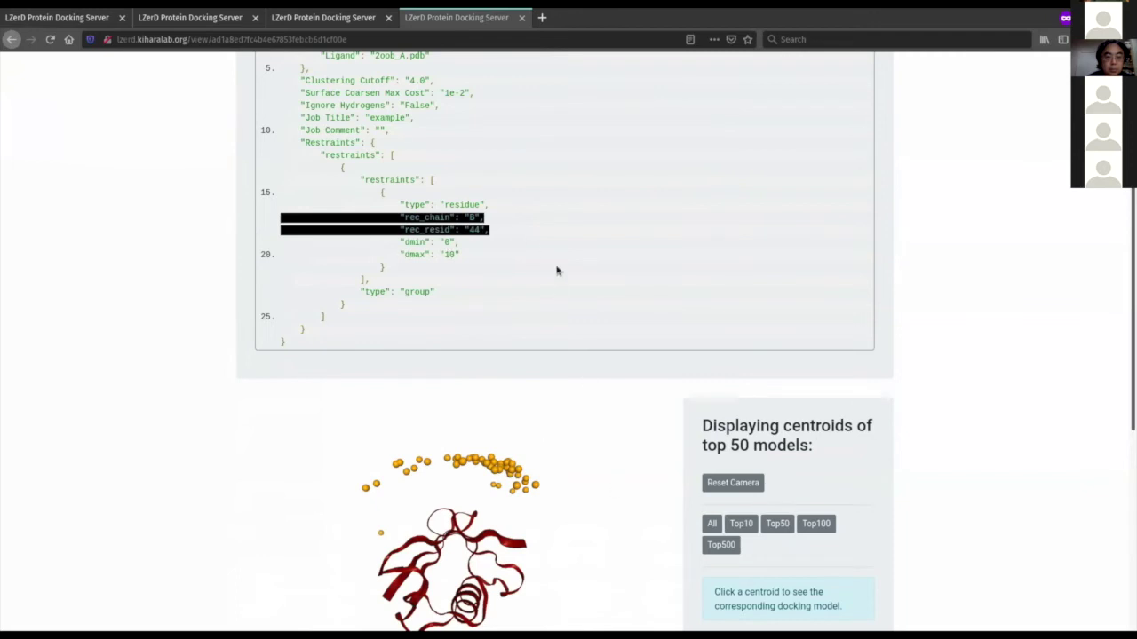
pyautogui.scroll(-1, 752, 287)
pyautogui.scroll(3, 642, 279)
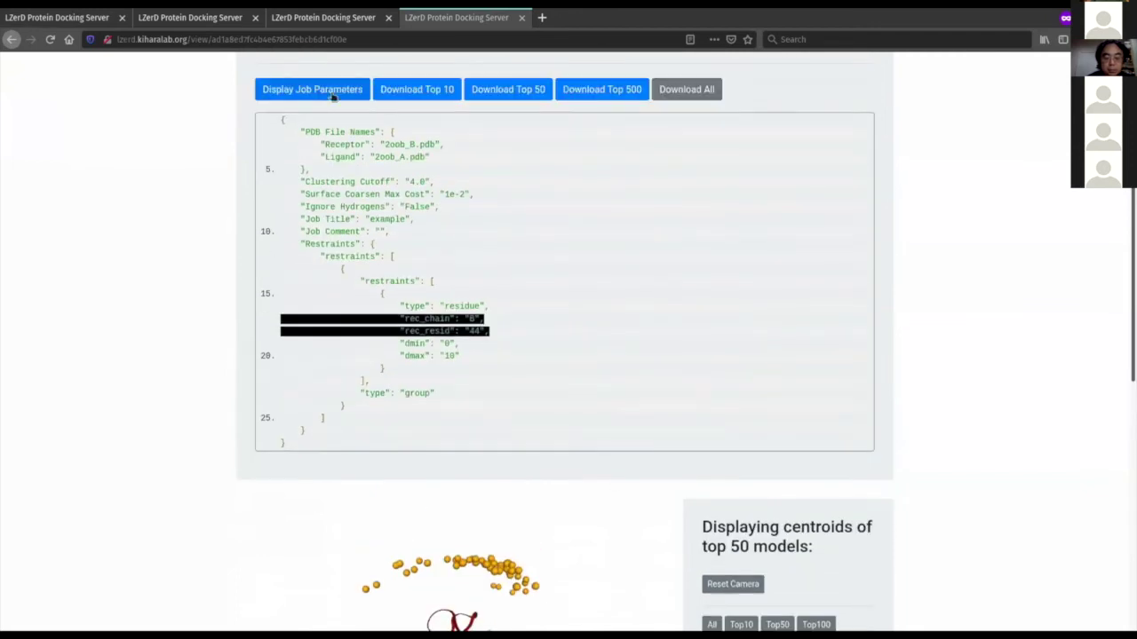
pyautogui.click(333, 98)
# Rotate the receptor and centroid cloud, then load docking model 37 from its lone centroid
pyautogui.moveTo(424, 241); pyautogui.dragTo(543, 250)
pyautogui.moveTo(539, 300); pyautogui.dragTo(537, 220)
pyautogui.moveTo(396, 225)
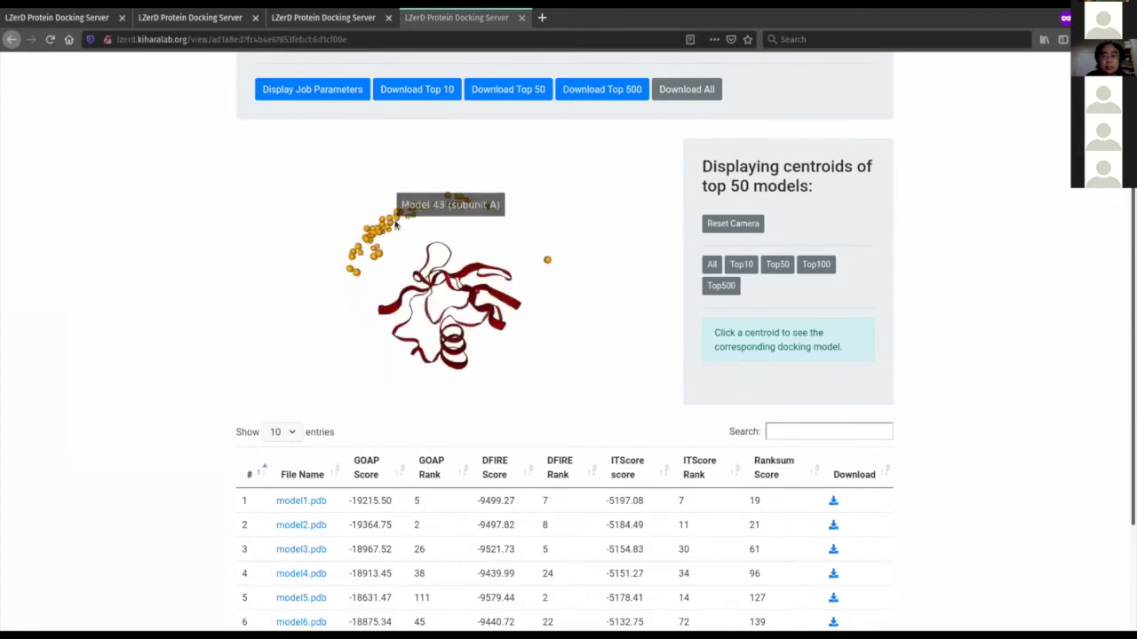
pyautogui.moveTo(396, 225); pyautogui.dragTo(402, 232)
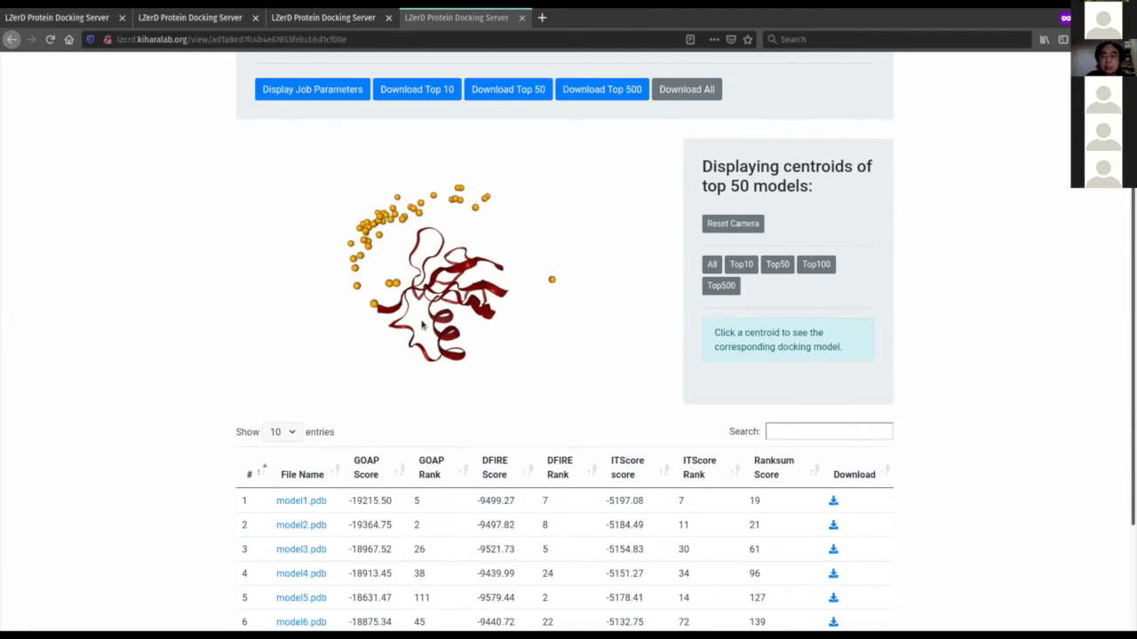
pyautogui.moveTo(551, 281)
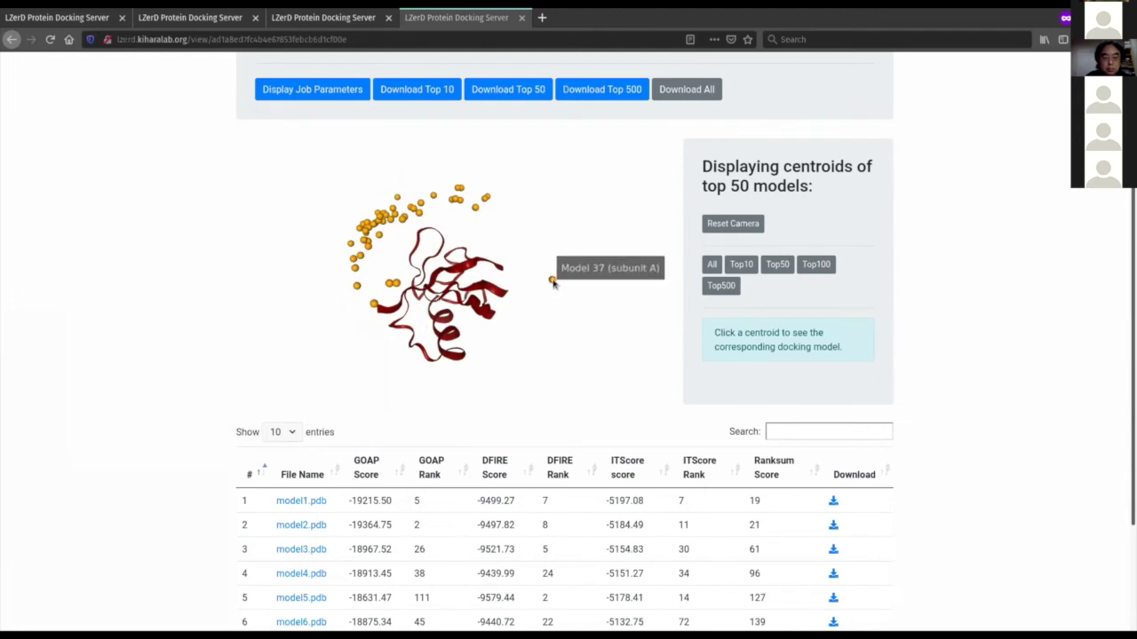
pyautogui.click(552, 280)
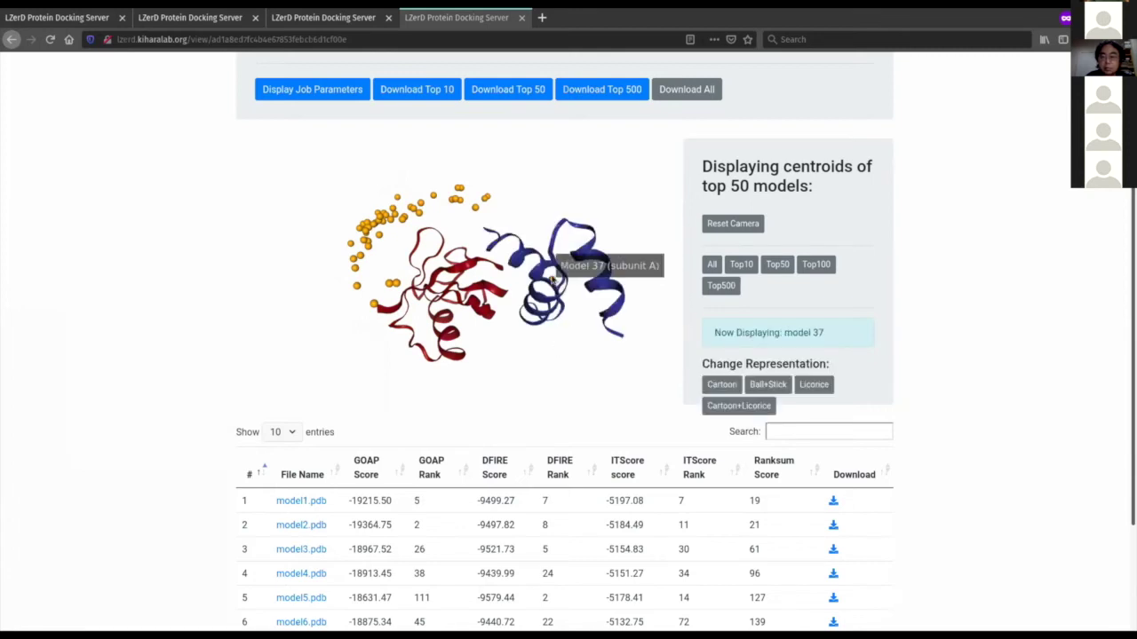
# Render the model 37 complex as Ball+Stick, then Licorice, and rotate it so centroids swing up
pyautogui.moveTo(555, 284); pyautogui.dragTo(516, 321)
pyautogui.click(767, 388)
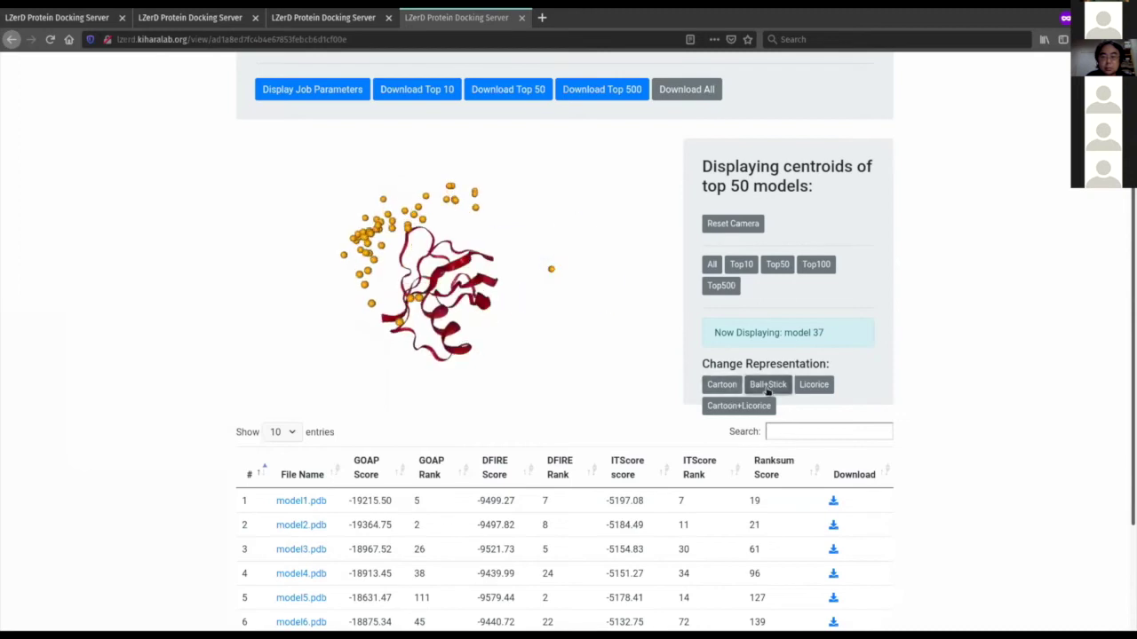
pyautogui.click(813, 385)
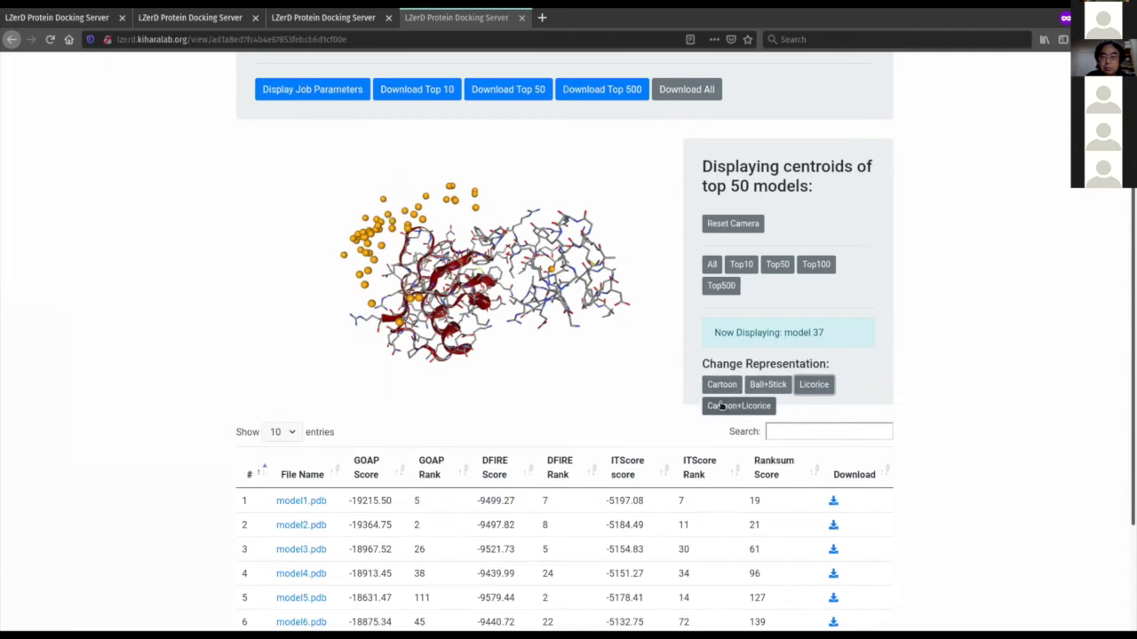
pyautogui.moveTo(479, 258); pyautogui.dragTo(443, 291)
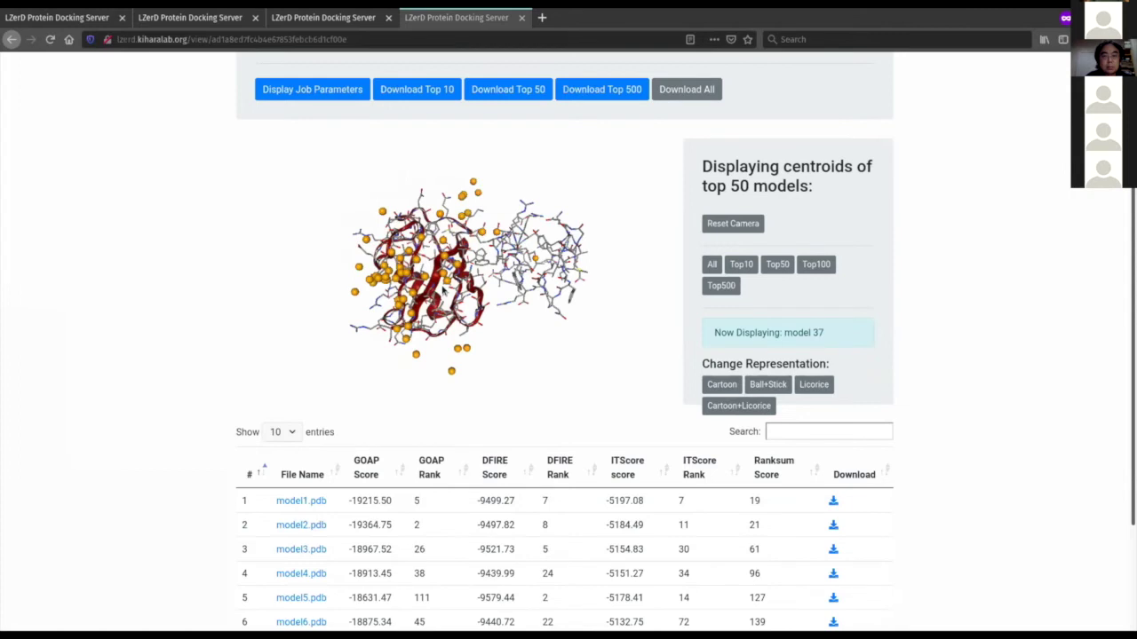
pyautogui.moveTo(443, 290); pyautogui.dragTo(600, 228)
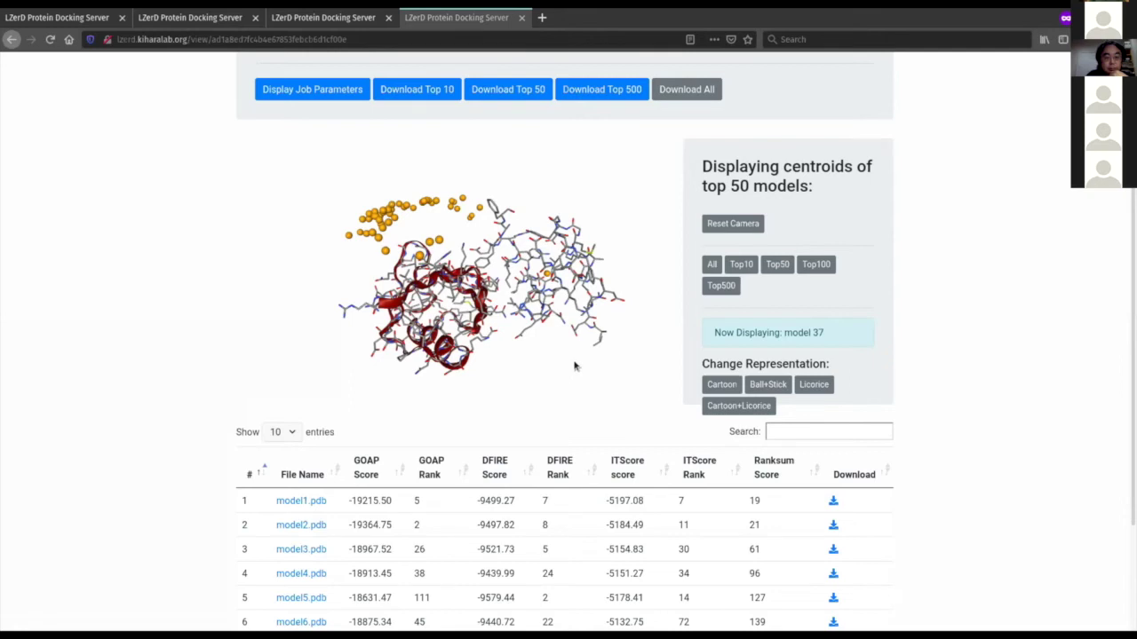
# Download the top 10 docking models and then all docking models
pyautogui.click(452, 89)
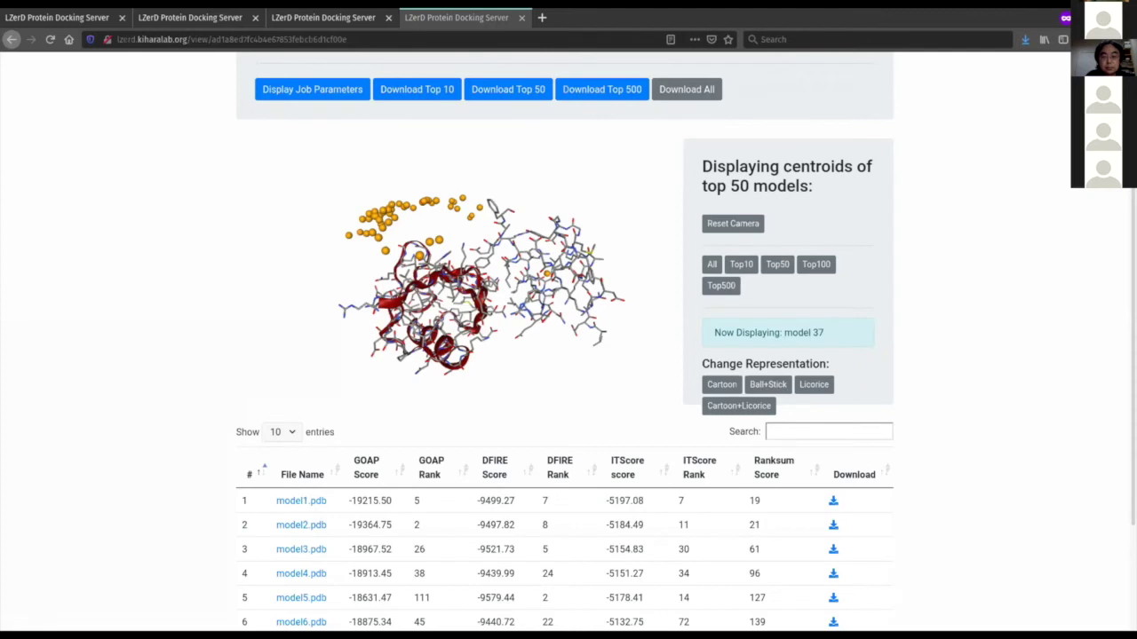
pyautogui.click(687, 89)
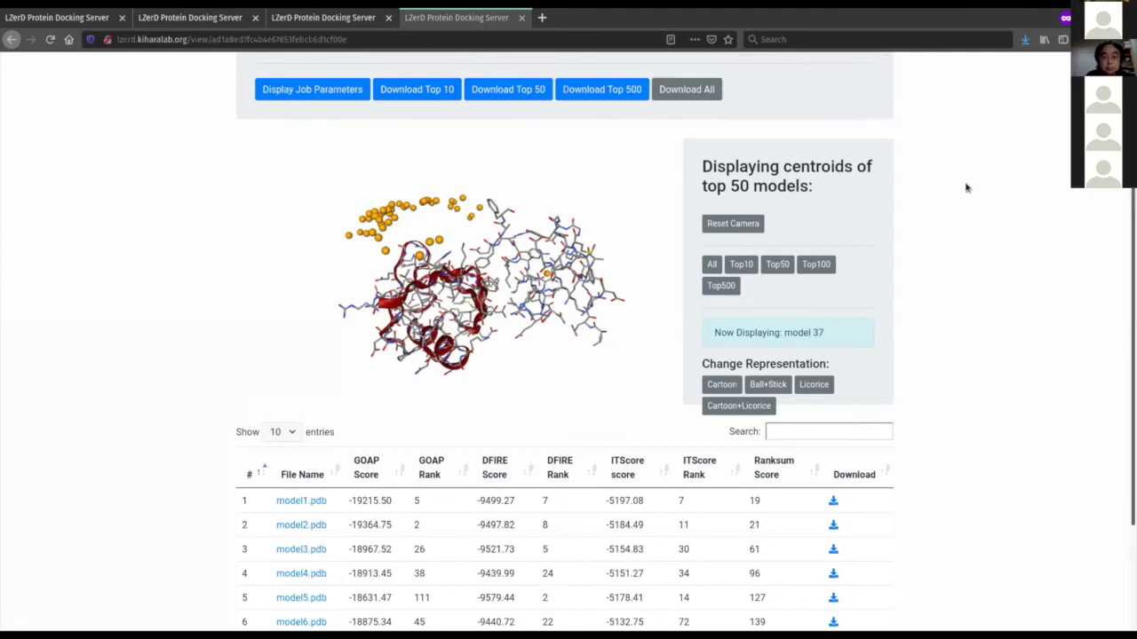
pyautogui.scroll(1, 967, 202)
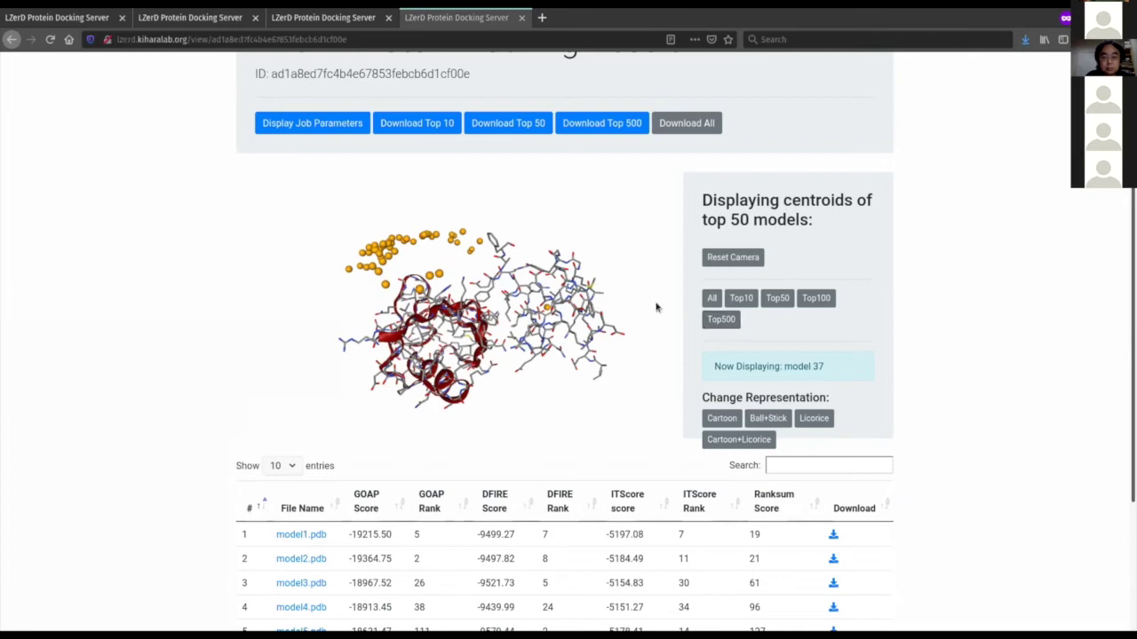
pyautogui.scroll(-1, 965, 250)
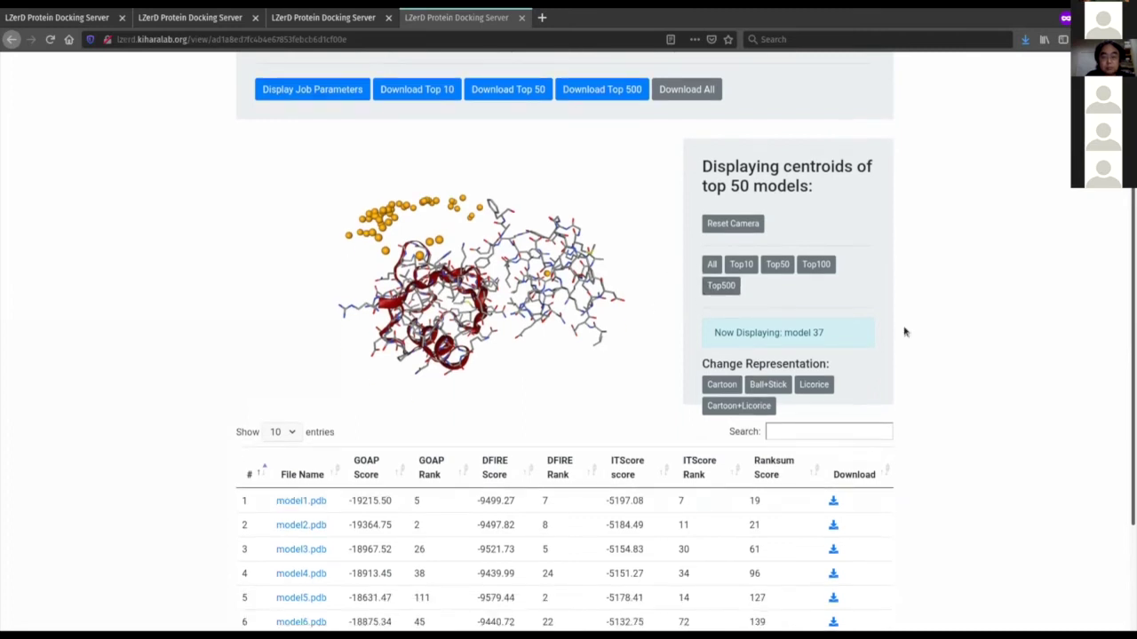
# Switch back to Cartoon and load models 14 and 27 from their centroids, then scroll to the table
pyautogui.click(721, 384)
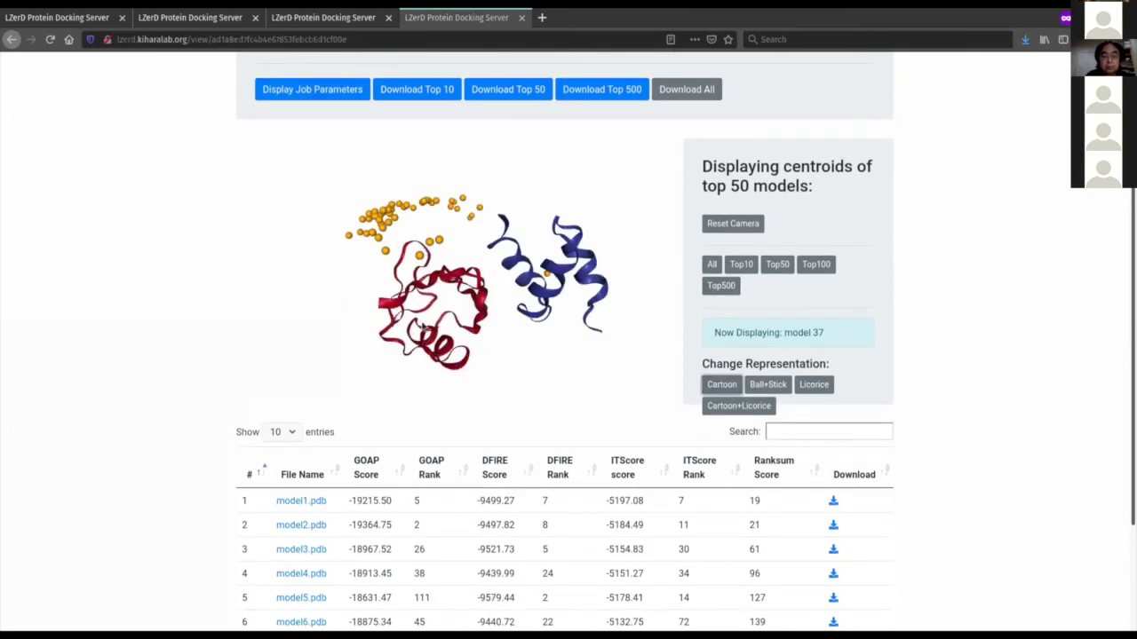
pyautogui.click(428, 214)
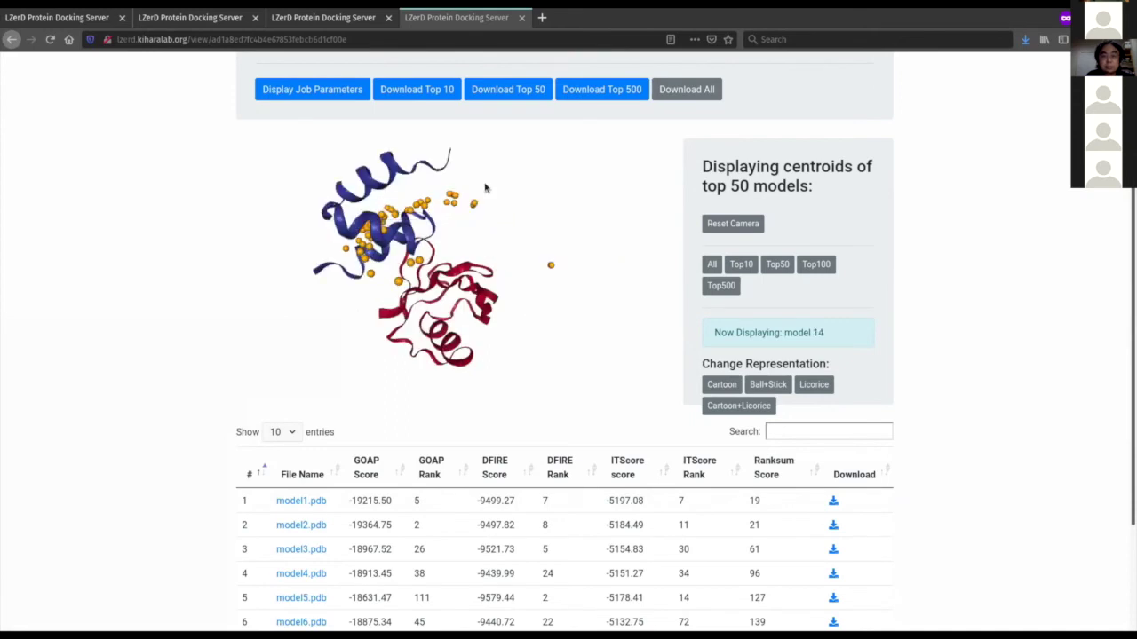
pyautogui.click(462, 209)
pyautogui.click(426, 222)
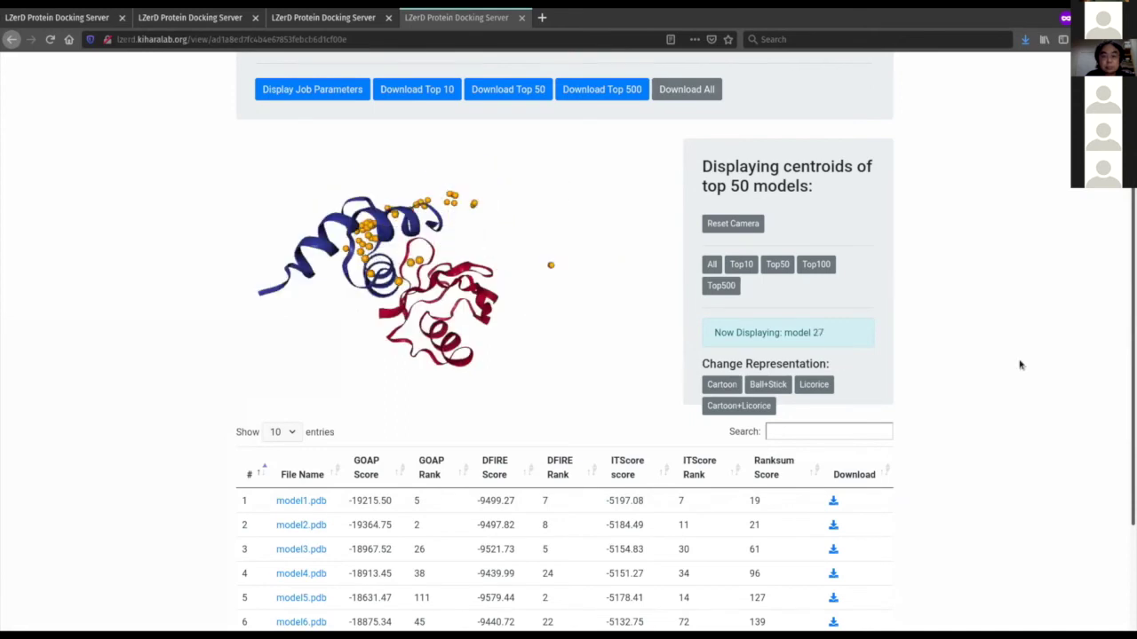
pyautogui.scroll(-2, 1021, 363)
pyautogui.scroll(-2, 990, 358)
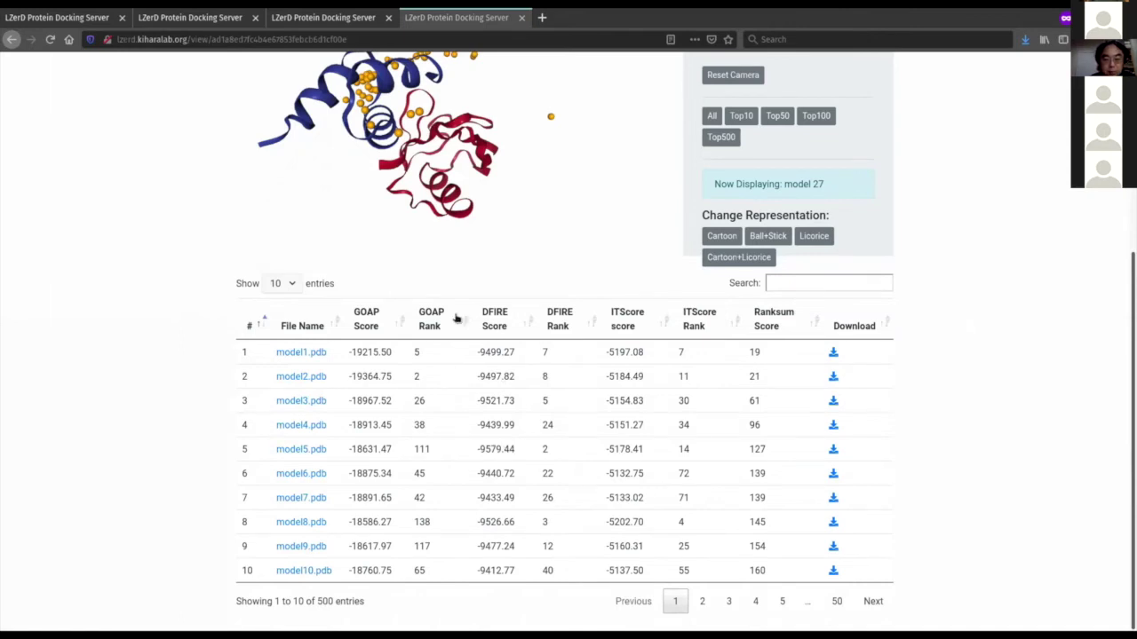
# Display model1.pdb through model4.pdb in turn from the File Name column, ending on model 4
pyautogui.click(298, 354)
pyautogui.click(306, 380)
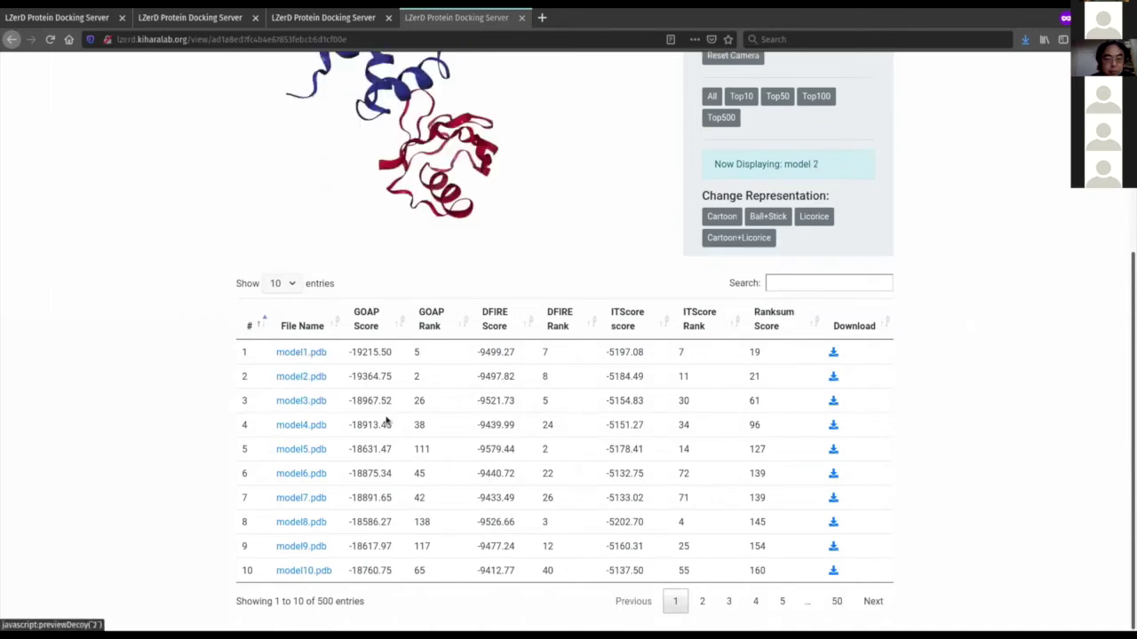
pyautogui.scroll(2, 417, 432)
pyautogui.click(303, 503)
pyautogui.click(302, 527)
pyautogui.scroll(-2, 830, 510)
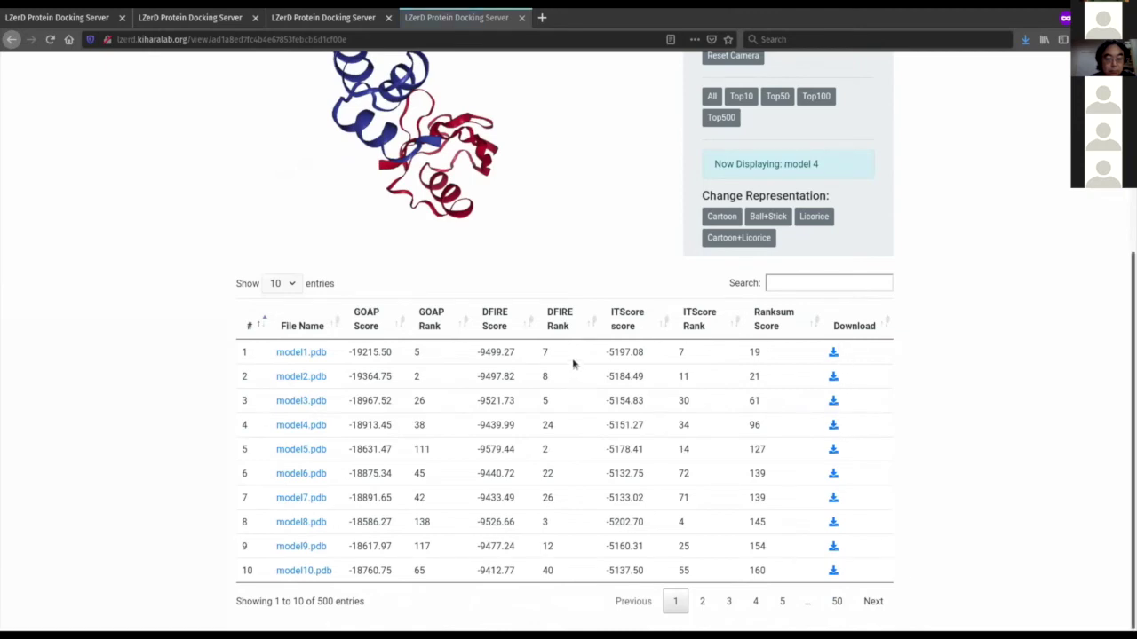
pyautogui.scroll(3, 522, 376)
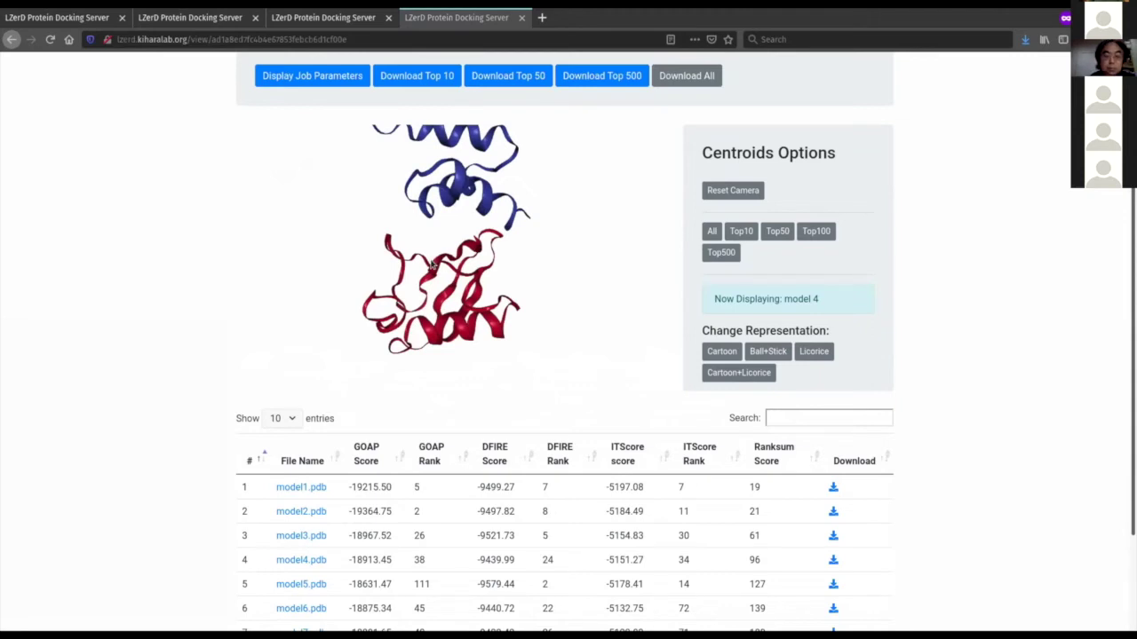
pyautogui.scroll(3, 1010, 271)
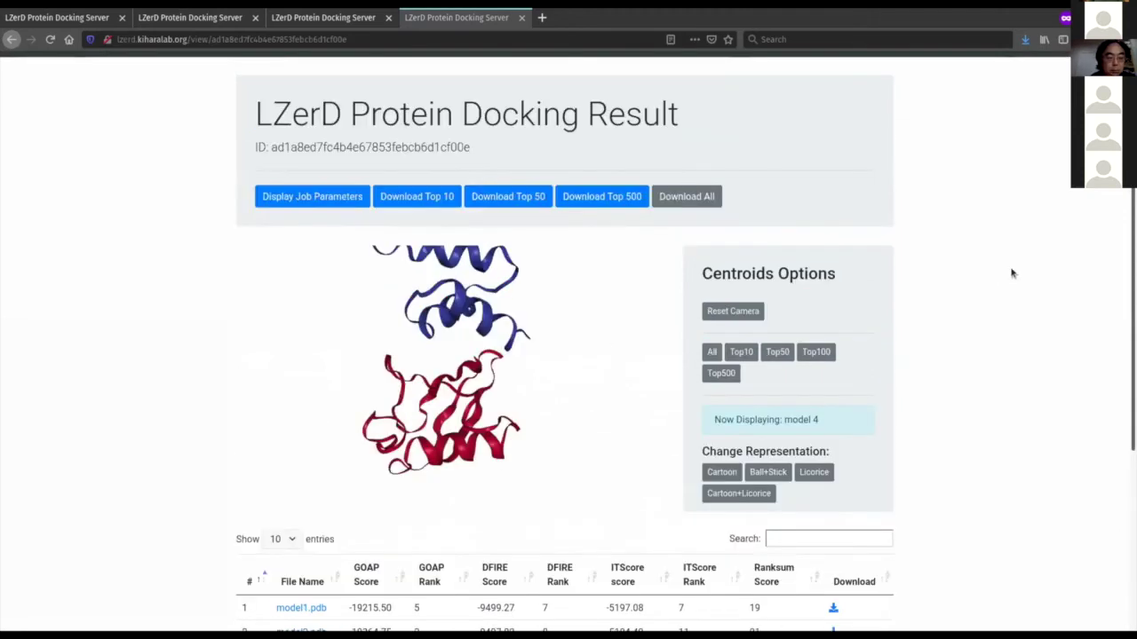
# Sort the models by GOAP Rank, DFIRE Rank, ITScore Rank and DFIRE Score in turn
pyautogui.scroll(-5, 1012, 272)
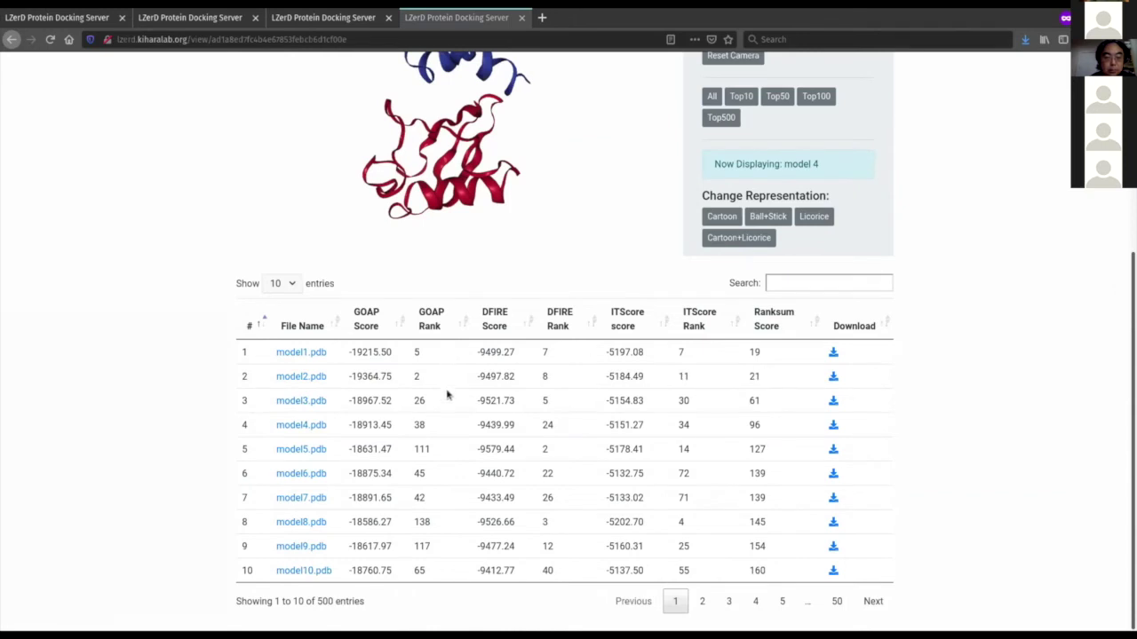
pyautogui.click(451, 321)
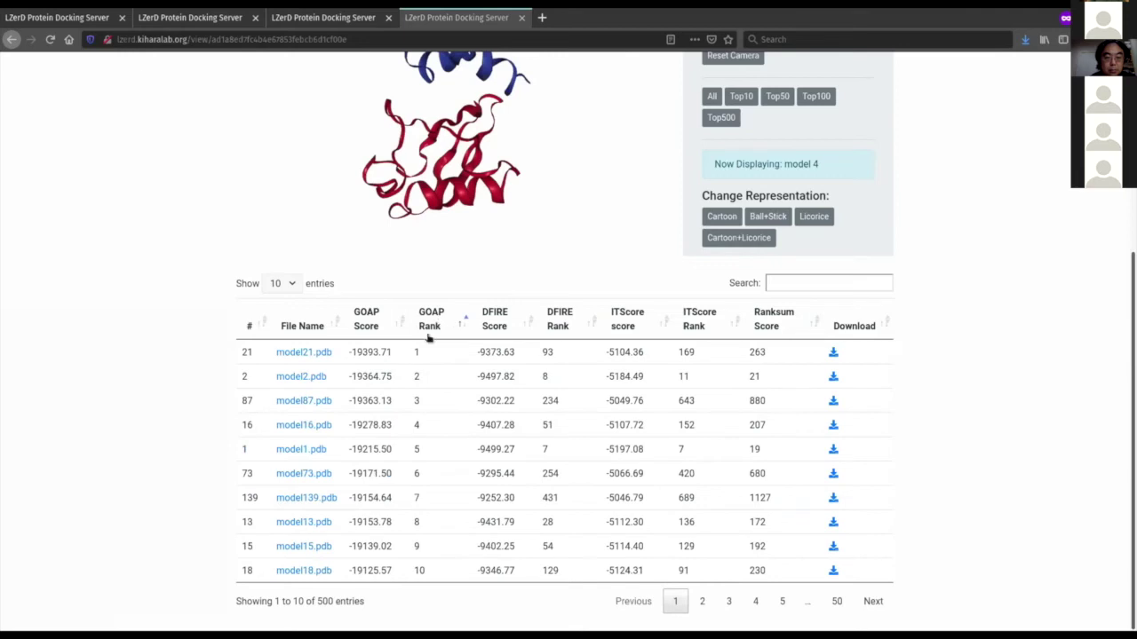
pyautogui.click(561, 315)
pyautogui.click(695, 316)
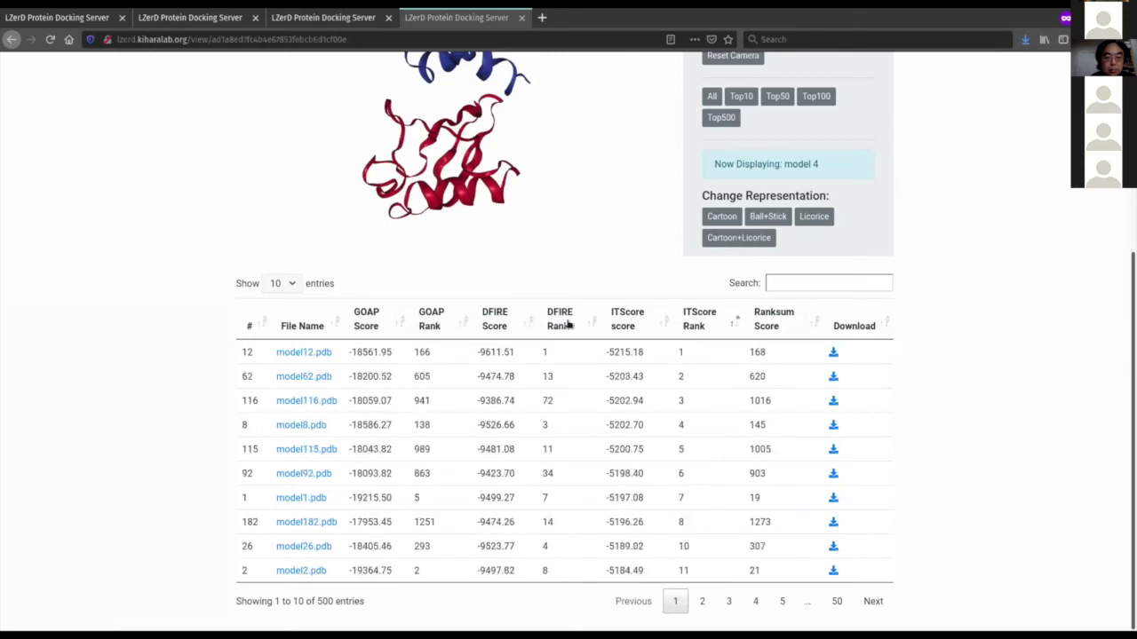
pyautogui.click(534, 308)
# Re-sort by GOAP and reversed DFIRE Rank, settle on ascending Ranksum Score, then return to the submission form
pyautogui.click(431, 314)
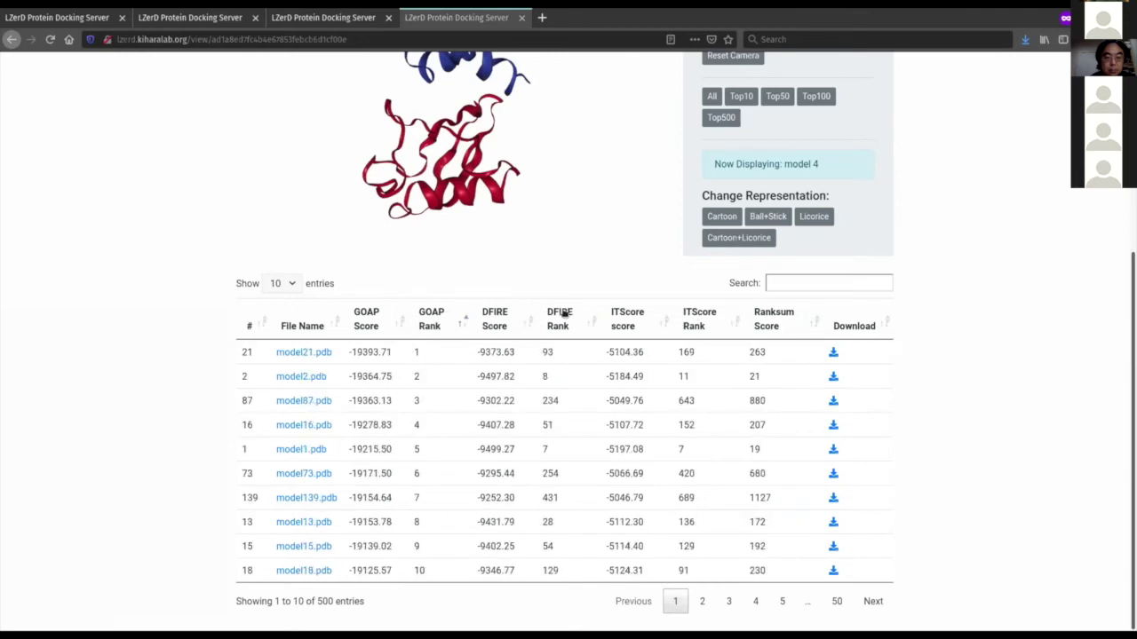
pyautogui.click(552, 326)
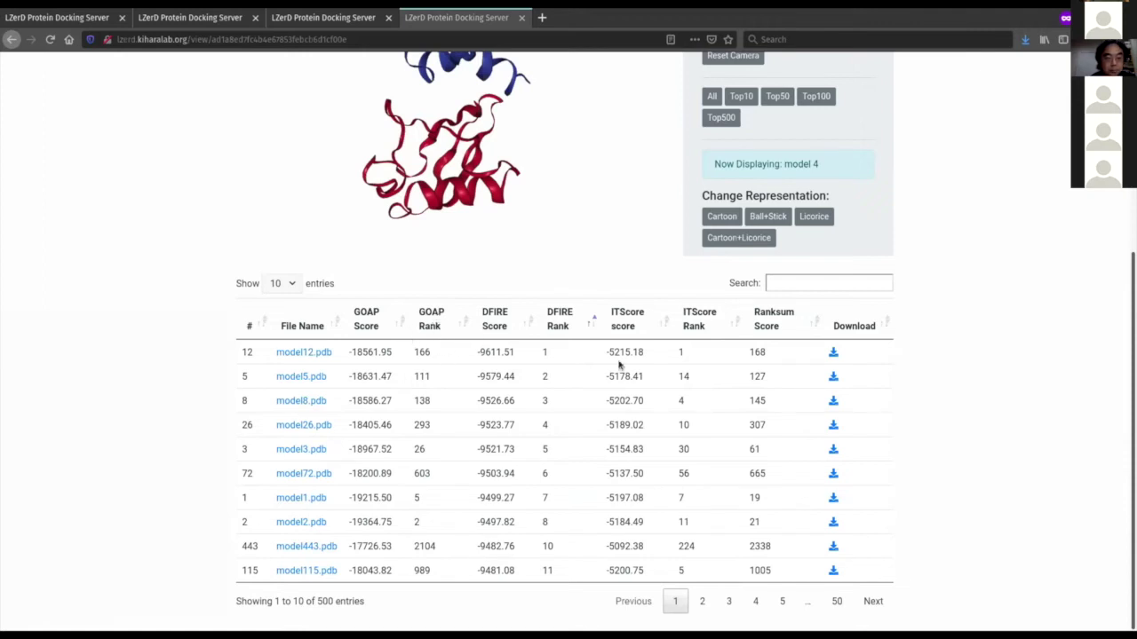
pyautogui.click(558, 318)
pyautogui.click(431, 324)
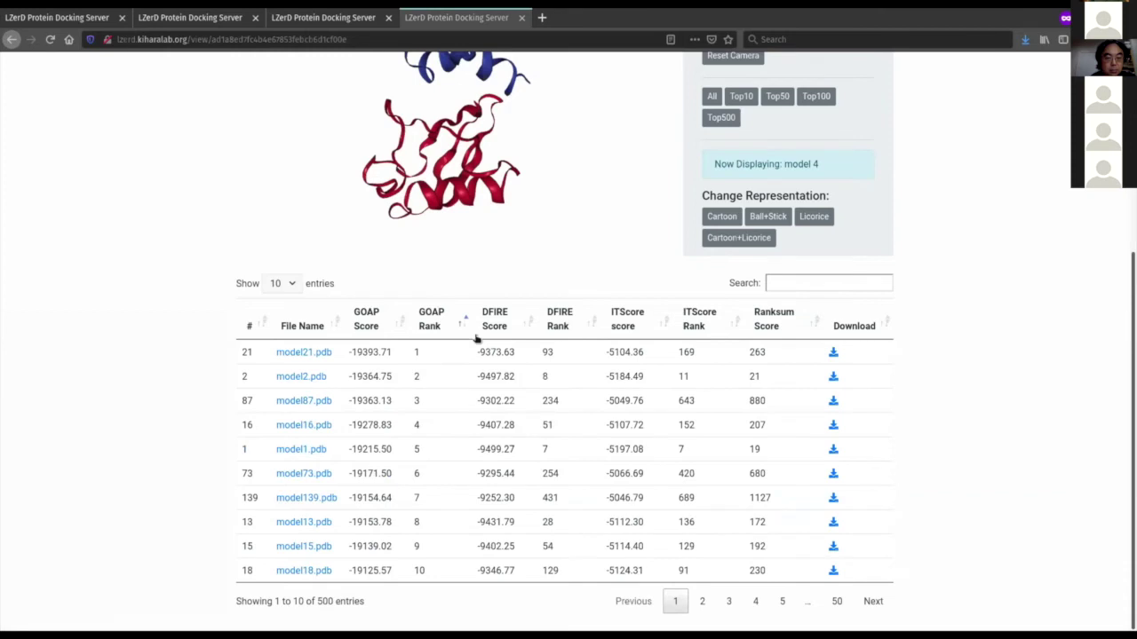
pyautogui.click(776, 316)
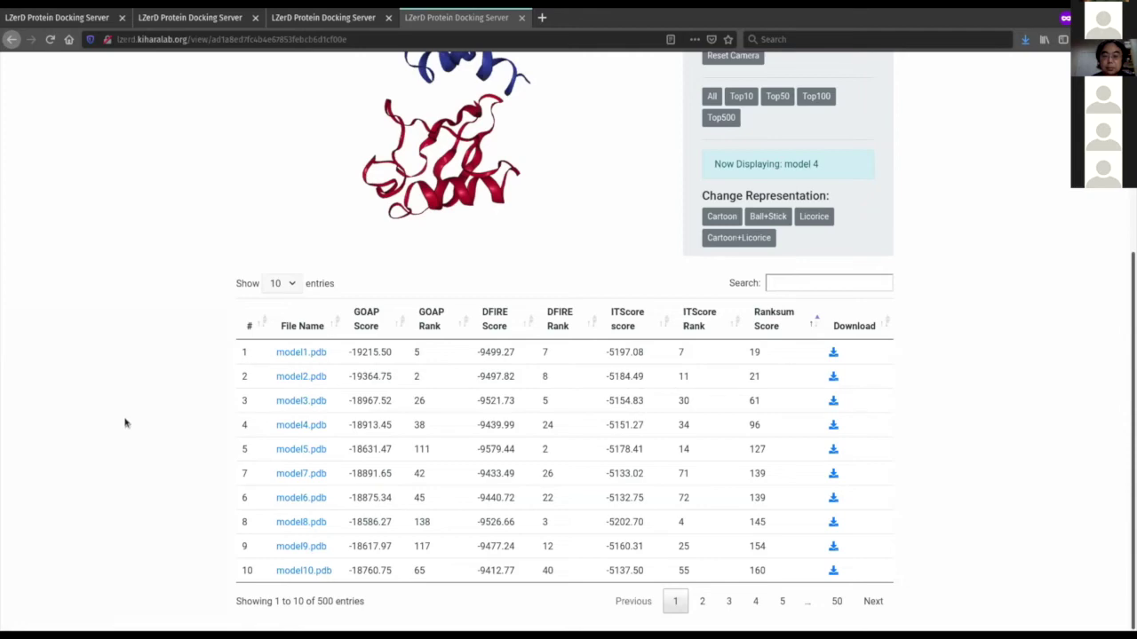
pyautogui.hotkey('ctrl', 'Tab')
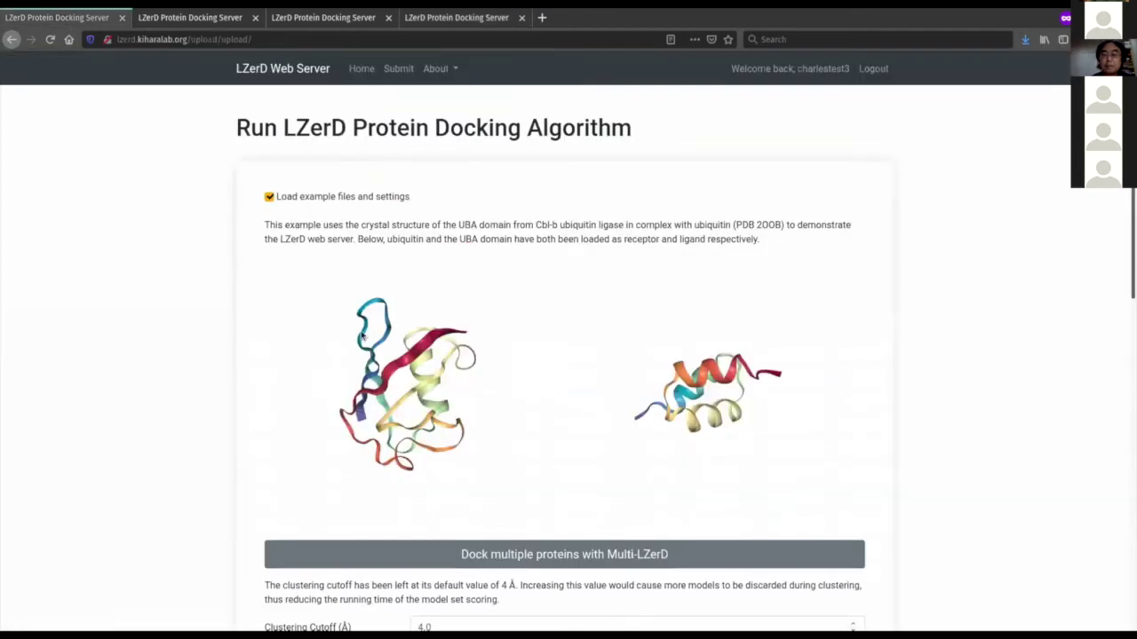
# Add a second receptor binding constraint row and one residue-residue constraint entry
pyautogui.scroll(-4, 201, 369)
pyautogui.scroll(-5, 201, 370)
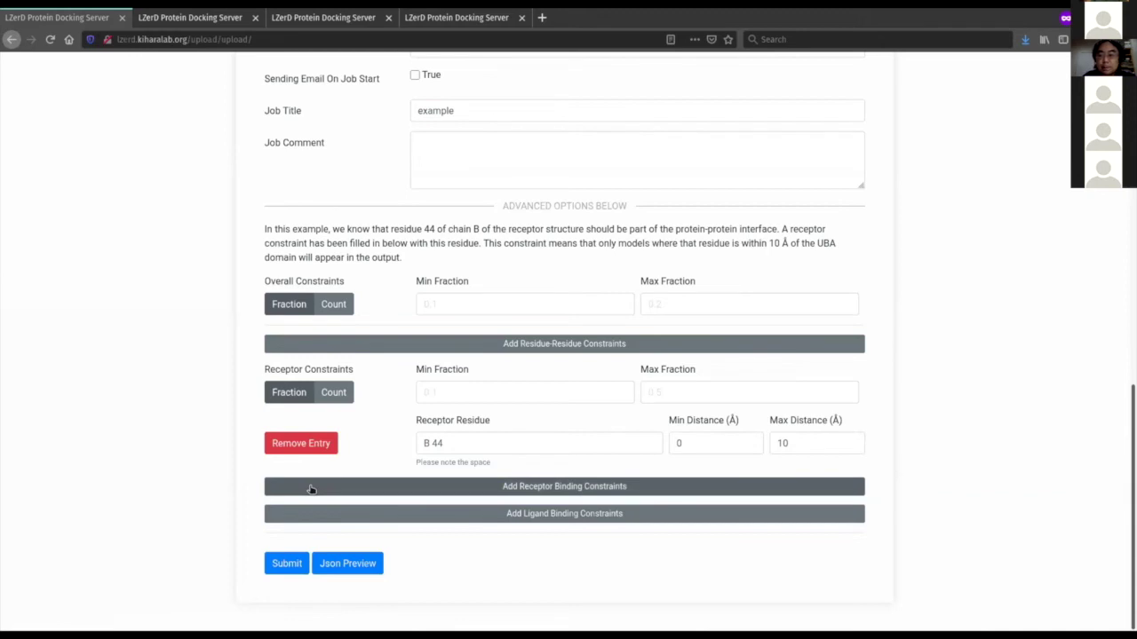
pyautogui.click(311, 489)
pyautogui.scroll(-2, 406, 487)
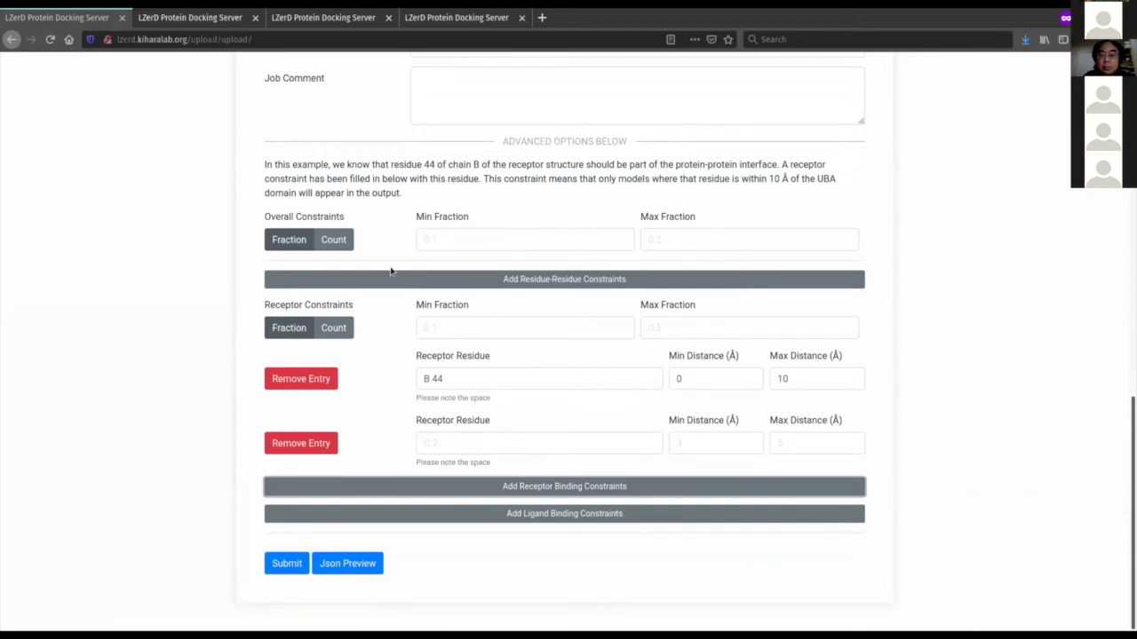
pyautogui.click(423, 281)
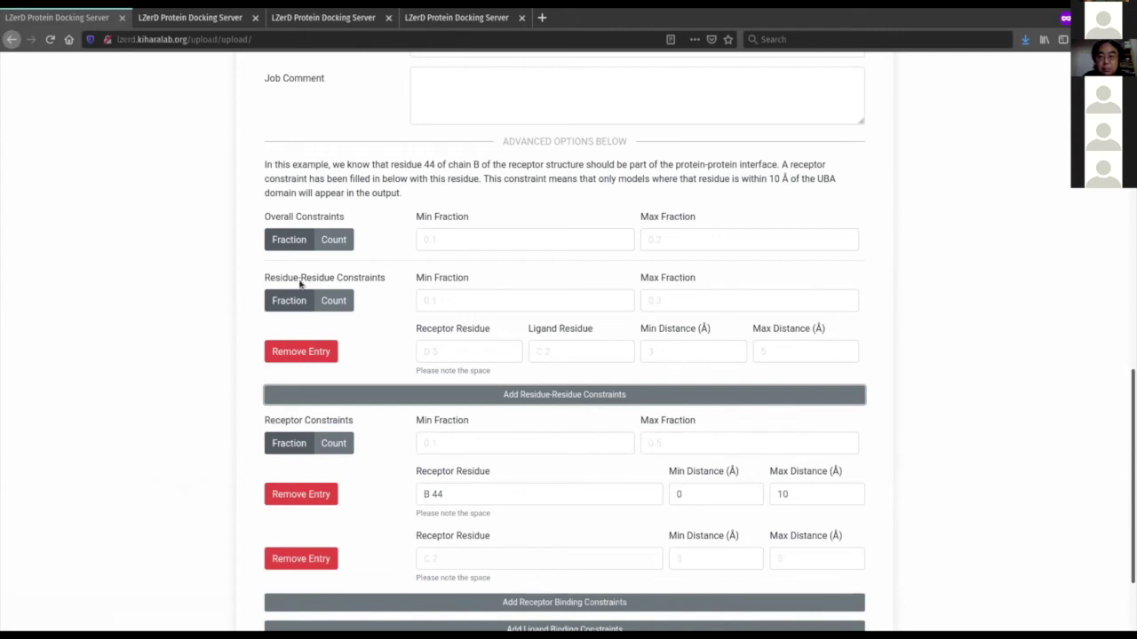
# Set Overall Constraints to Count, toggling through Fraction once along the way
pyautogui.click(335, 246)
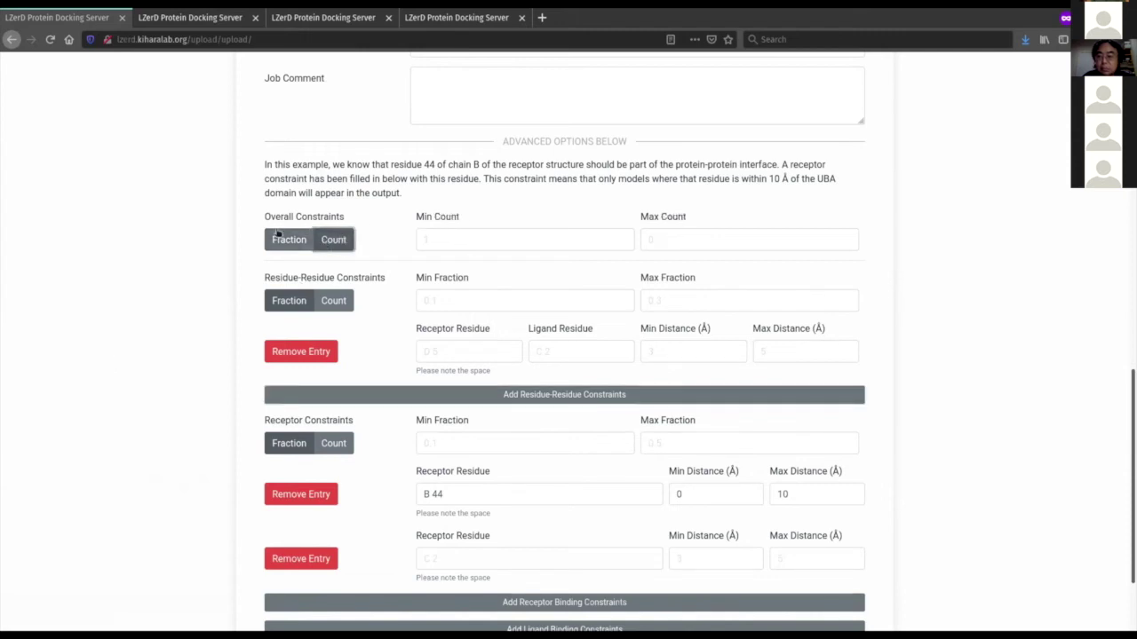
pyautogui.click(283, 238)
pyautogui.click(335, 241)
# Scroll the form and switch to the earlier docking result tab
pyautogui.scroll(-1, 924, 234)
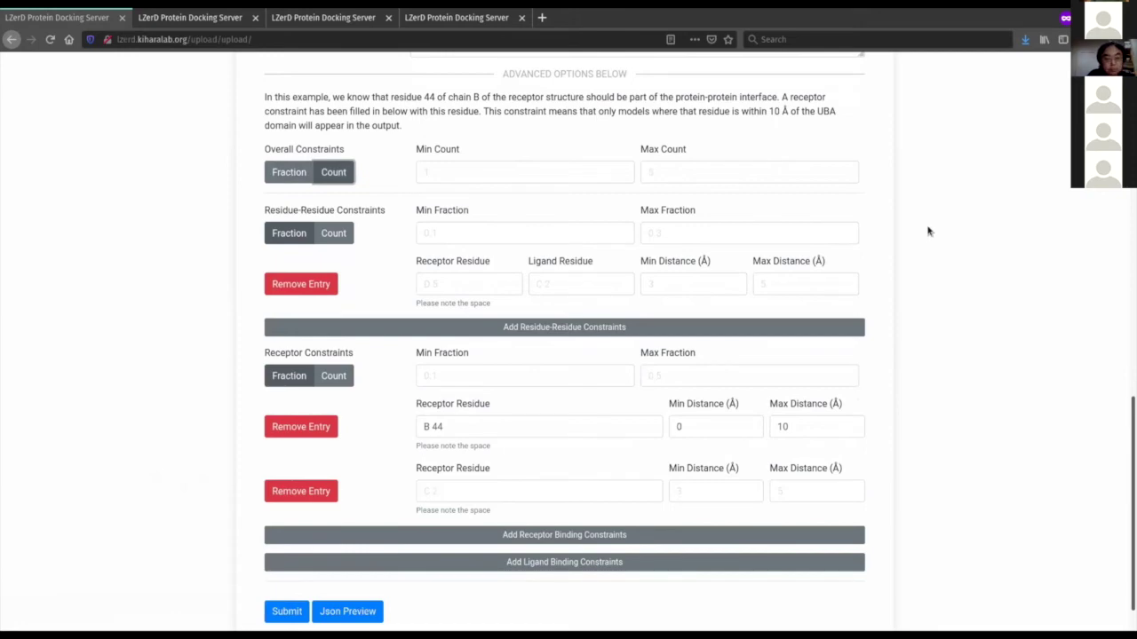
pyautogui.scroll(-1, 891, 284)
pyautogui.scroll(8, 891, 284)
pyautogui.click(323, 18)
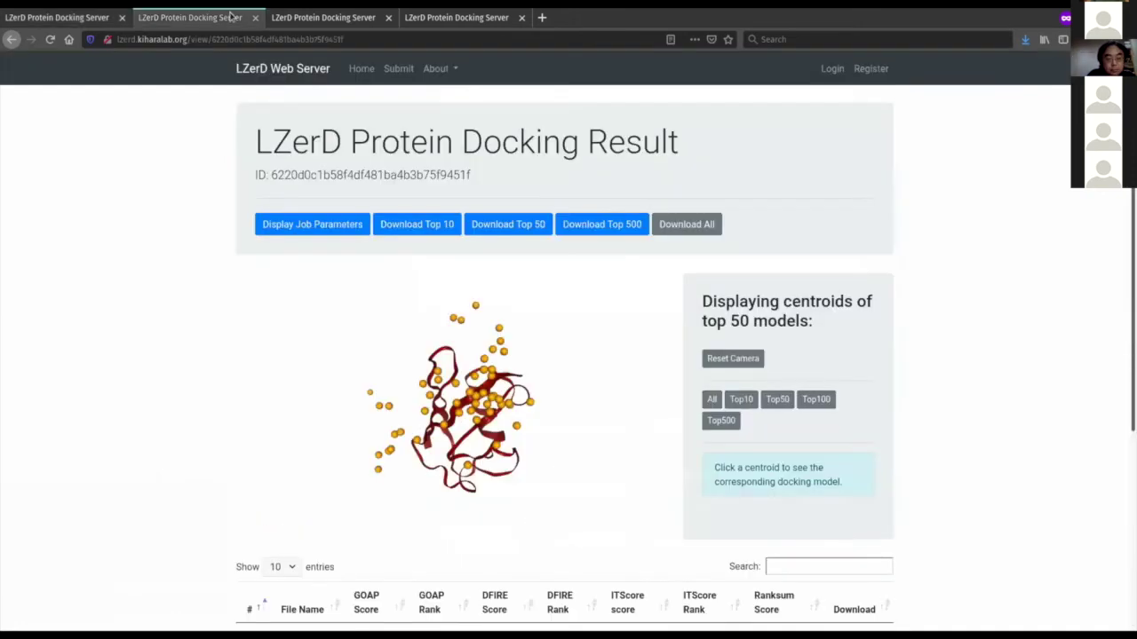
# On the fourth tab, page the models table through 41–50 to the last page, rows 491–500
pyautogui.click(456, 17)
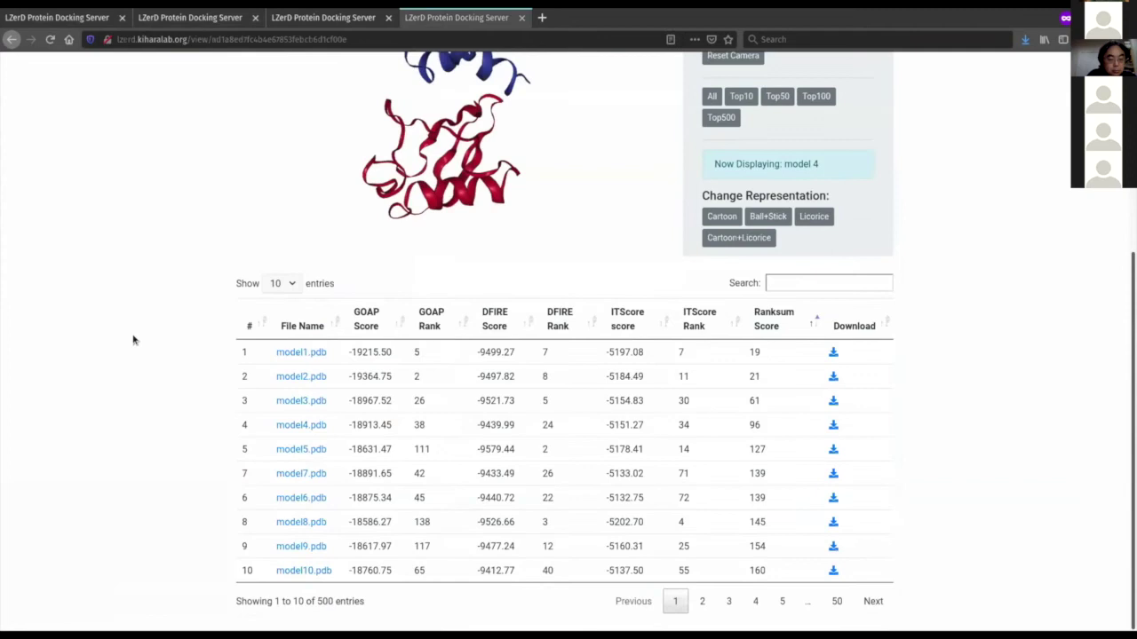
pyautogui.scroll(3, 163, 329)
pyautogui.scroll(-2, 871, 358)
pyautogui.scroll(-2, 957, 417)
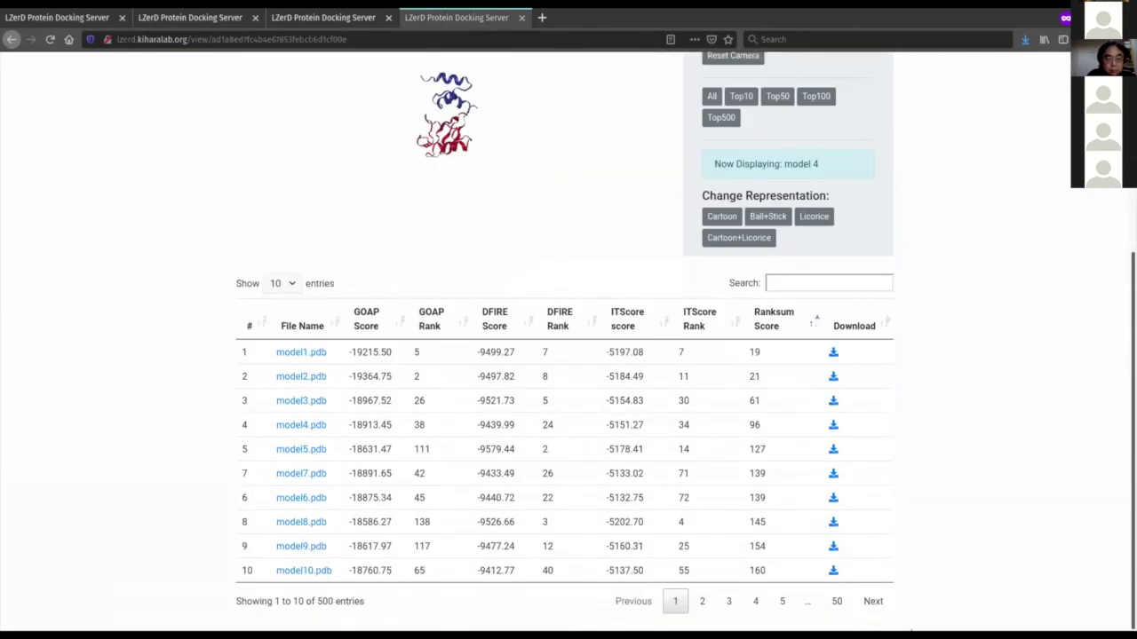
pyautogui.click(703, 602)
pyautogui.click(728, 601)
pyautogui.click(756, 602)
pyautogui.click(782, 603)
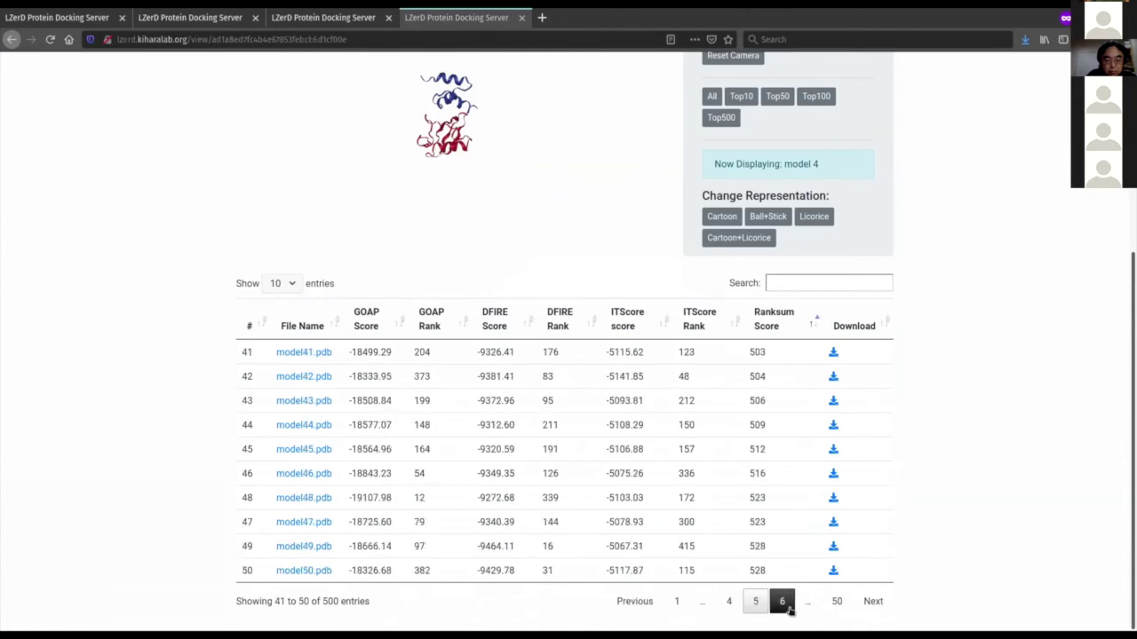
pyautogui.click(837, 601)
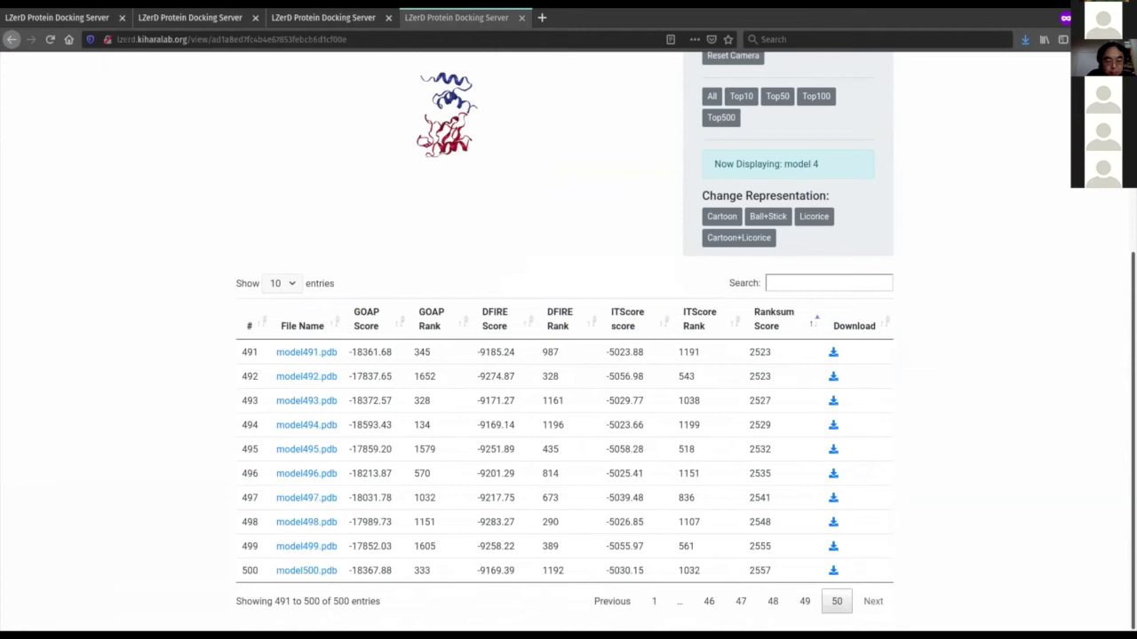
# Scroll back to the top and start downloading all docking models
pyautogui.scroll(2, 802, 256)
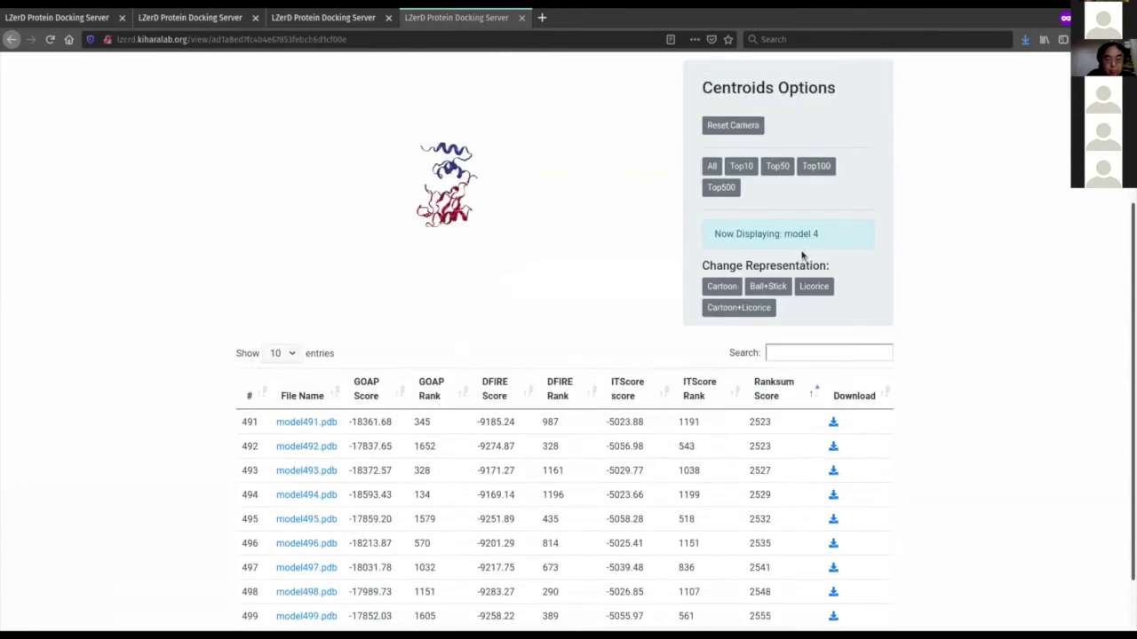
pyautogui.scroll(4, 802, 256)
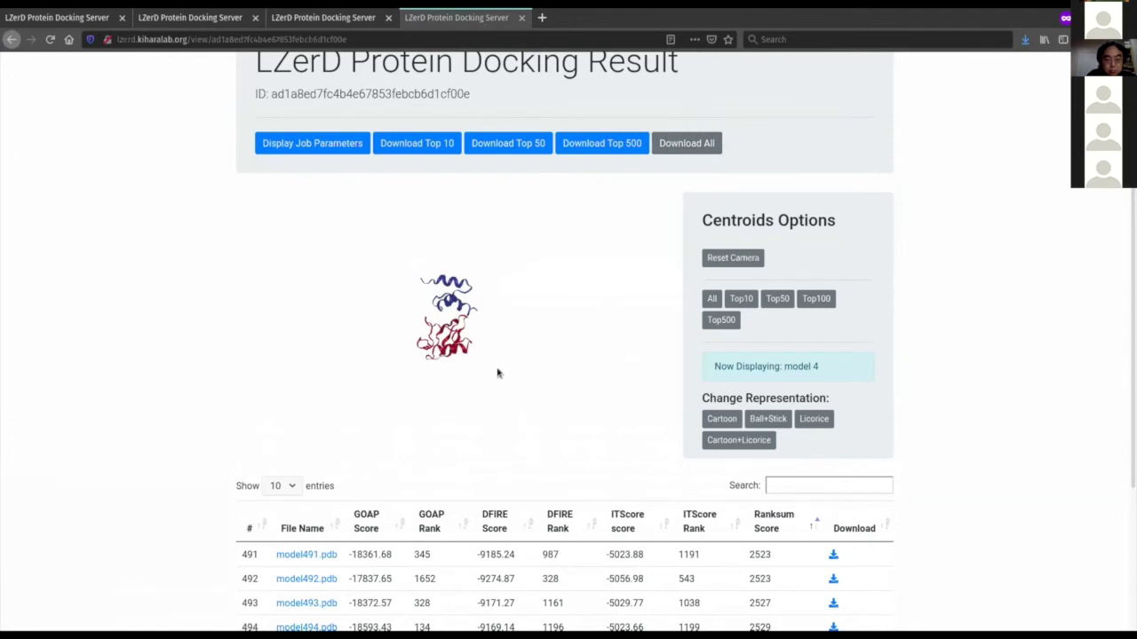
pyautogui.scroll(-4, 986, 410)
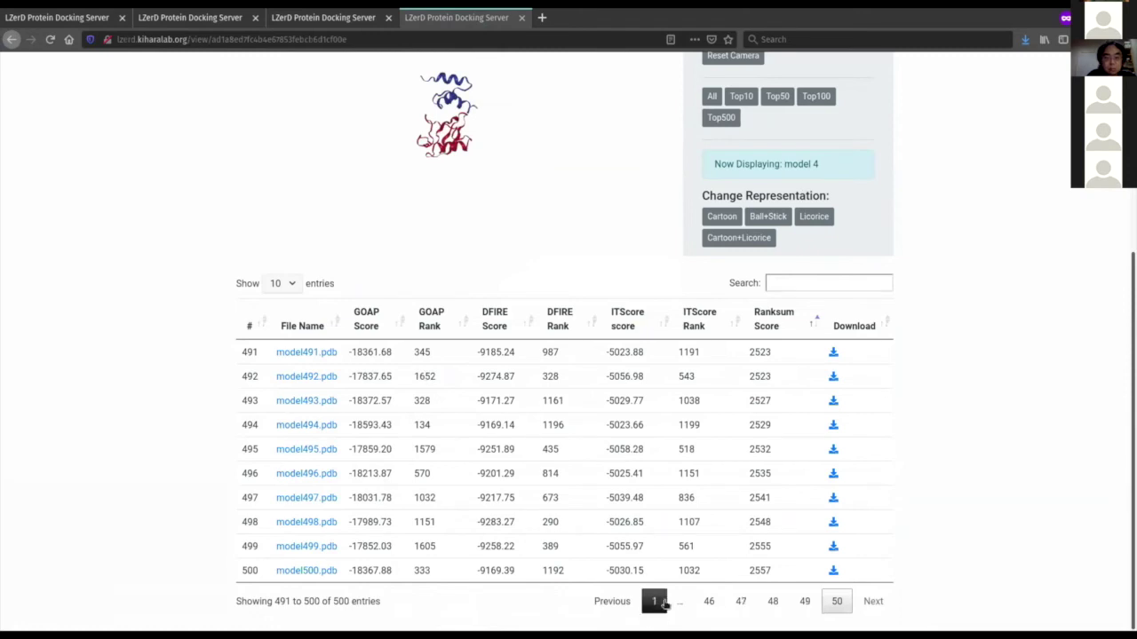
pyautogui.scroll(4, 503, 309)
pyautogui.click(686, 144)
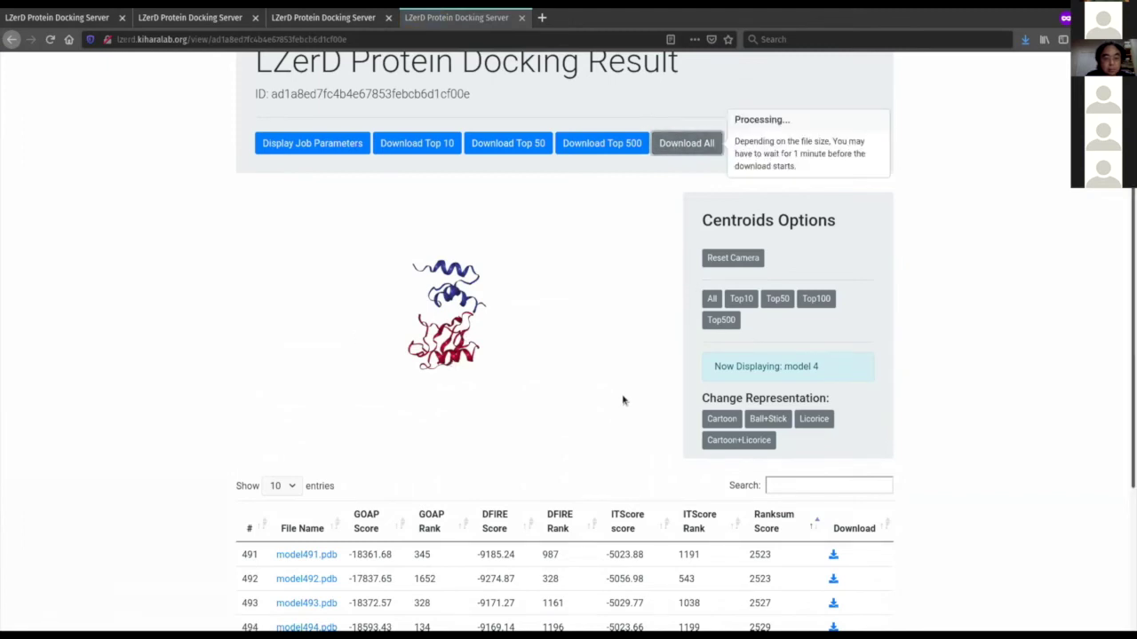
pyautogui.scroll(2, 786, 315)
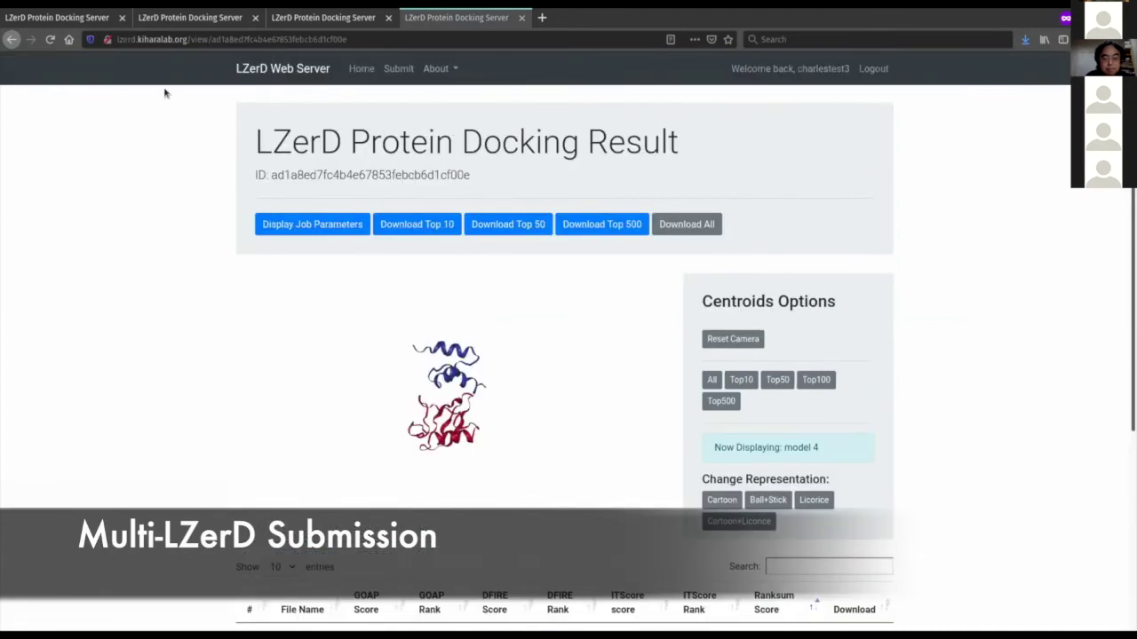
# Go to Submit and choose Dock multiple proteins with Multi-LZerD
pyautogui.click(398, 68)
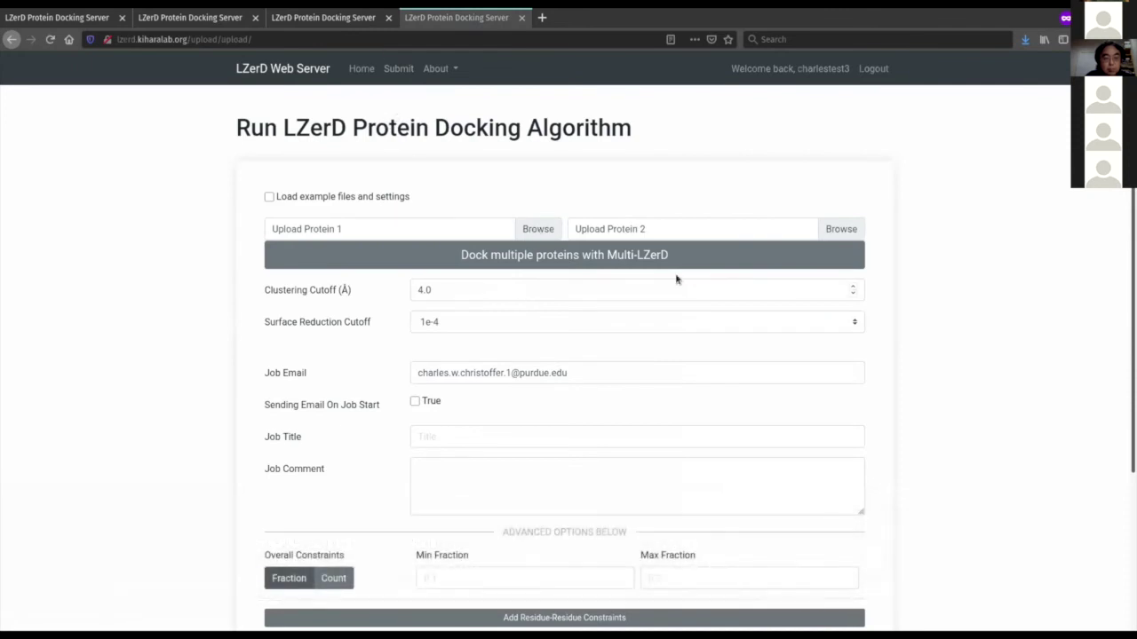
pyautogui.click(564, 257)
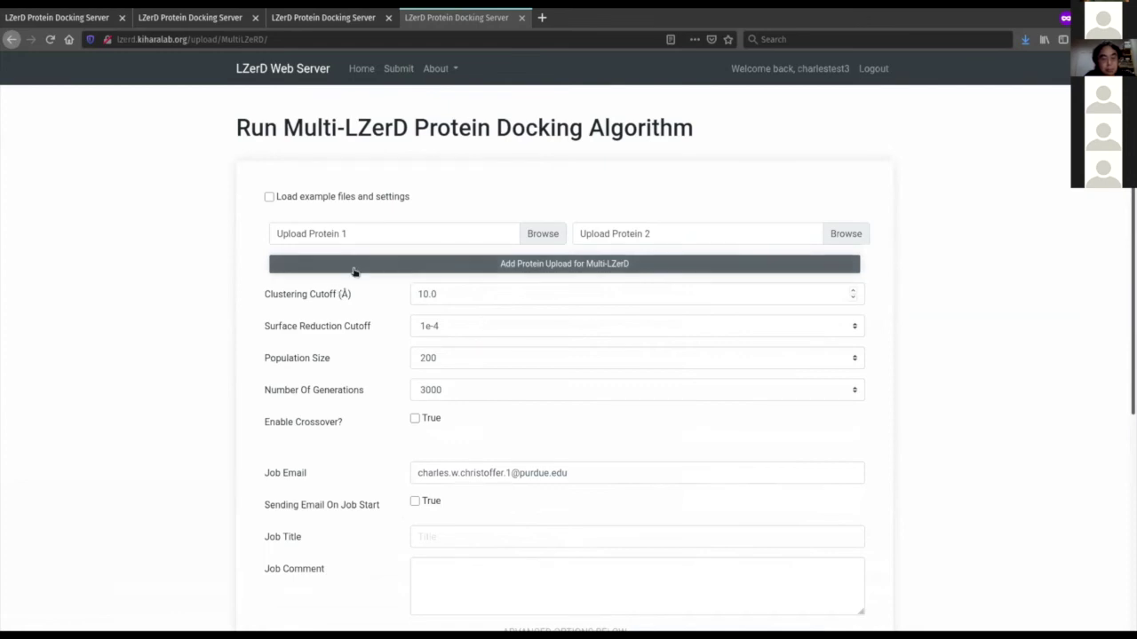
# Add upload slots for Protein 3, Protein 4 and Protein 5, giving five empty slots
pyautogui.scroll(-1, 594, 325)
pyautogui.scroll(1, 569, 301)
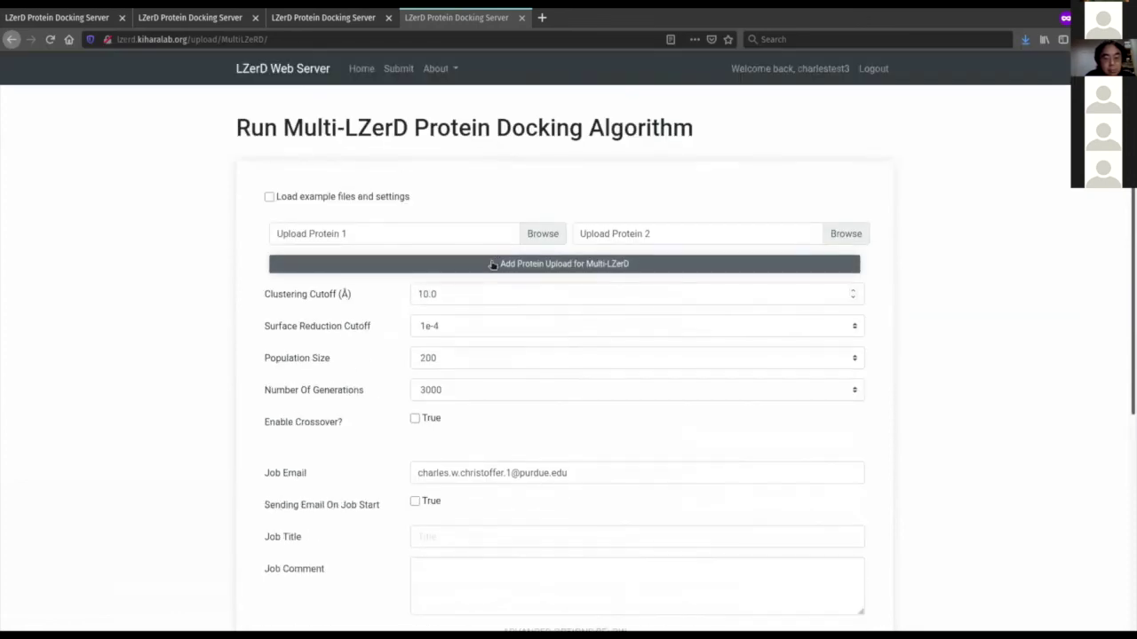
pyautogui.click(493, 264)
pyautogui.click(582, 297)
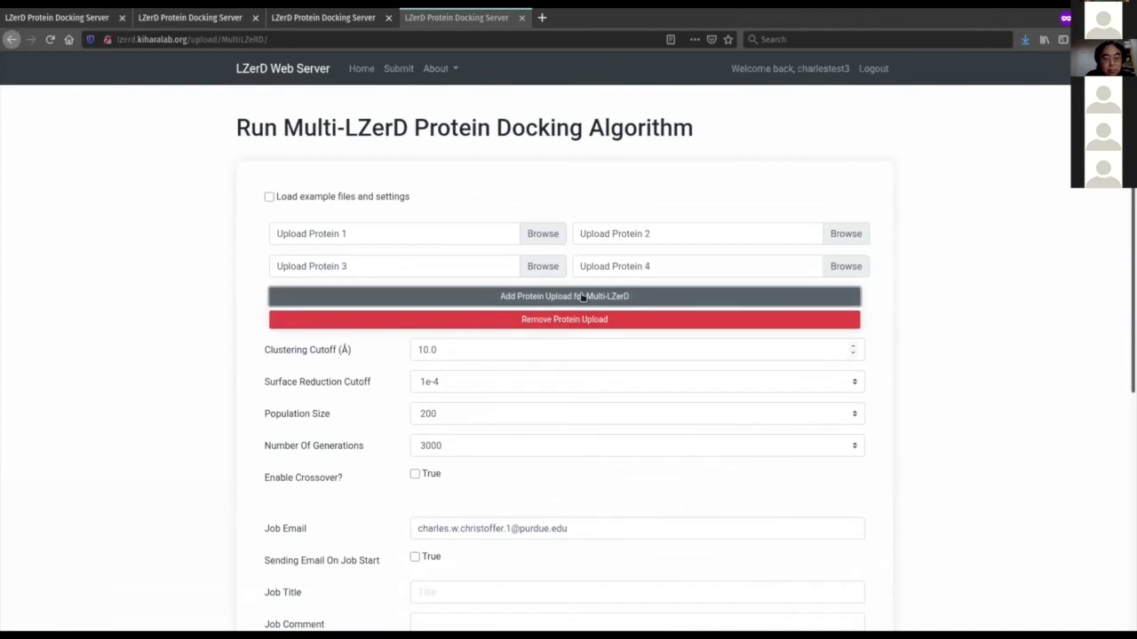
pyautogui.click(582, 298)
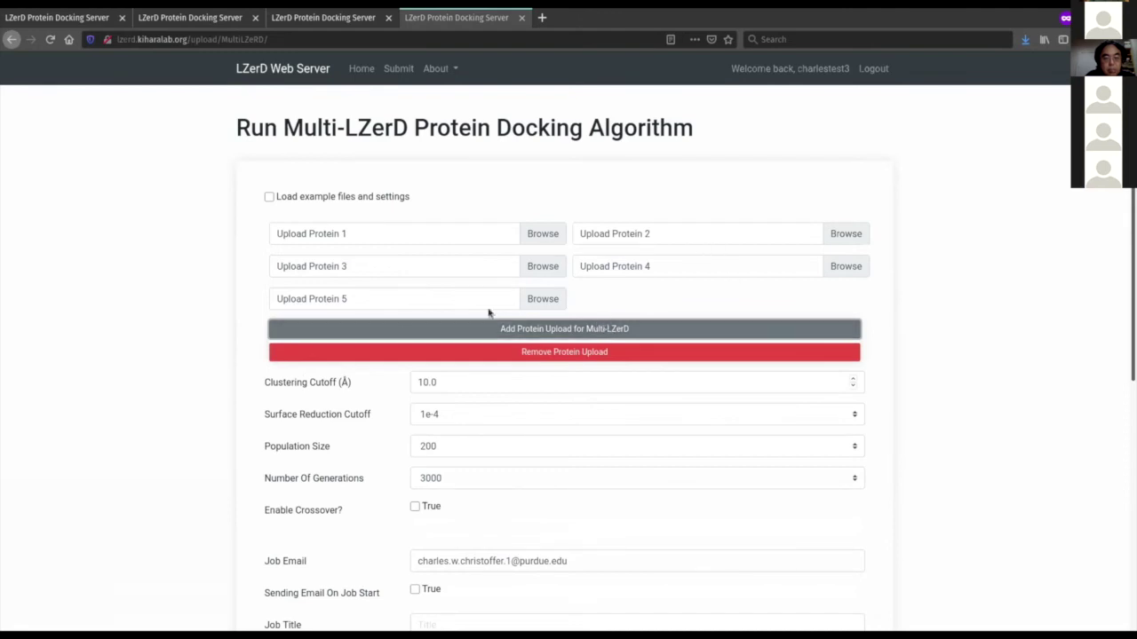
pyautogui.click(437, 68)
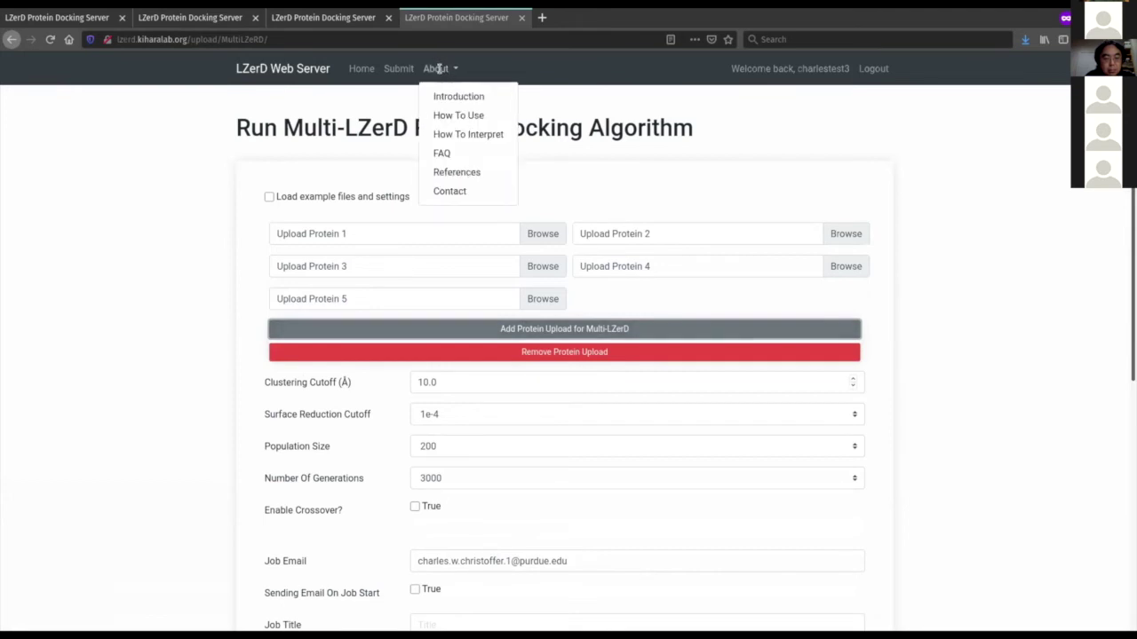
pyautogui.click(444, 68)
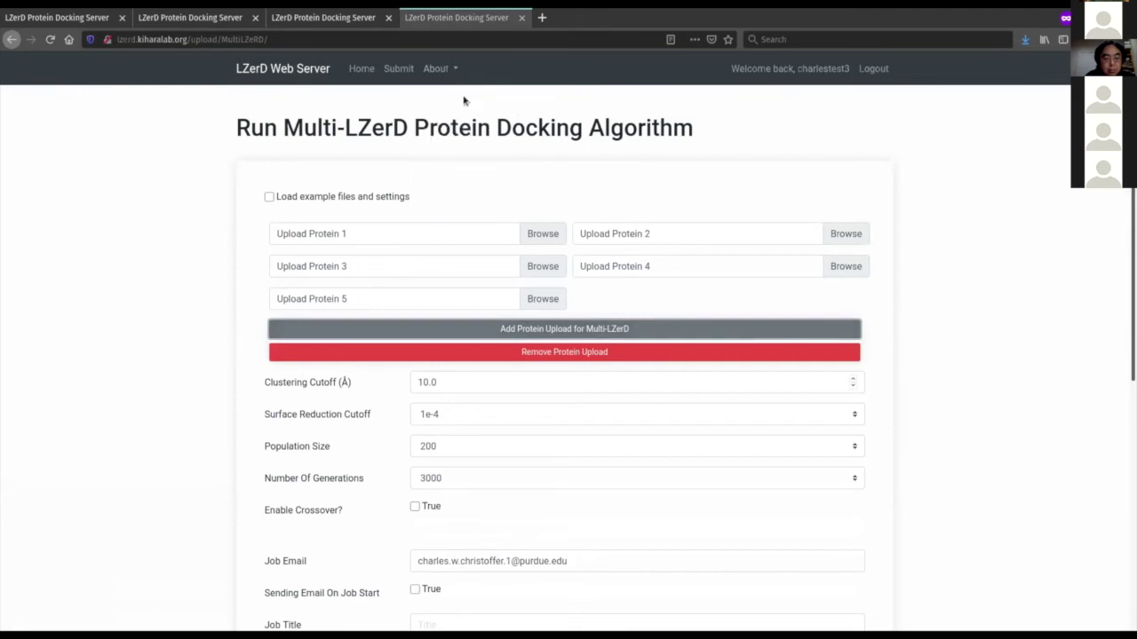
pyautogui.click(438, 69)
pyautogui.middleClick(438, 153)
pyautogui.click(584, 19)
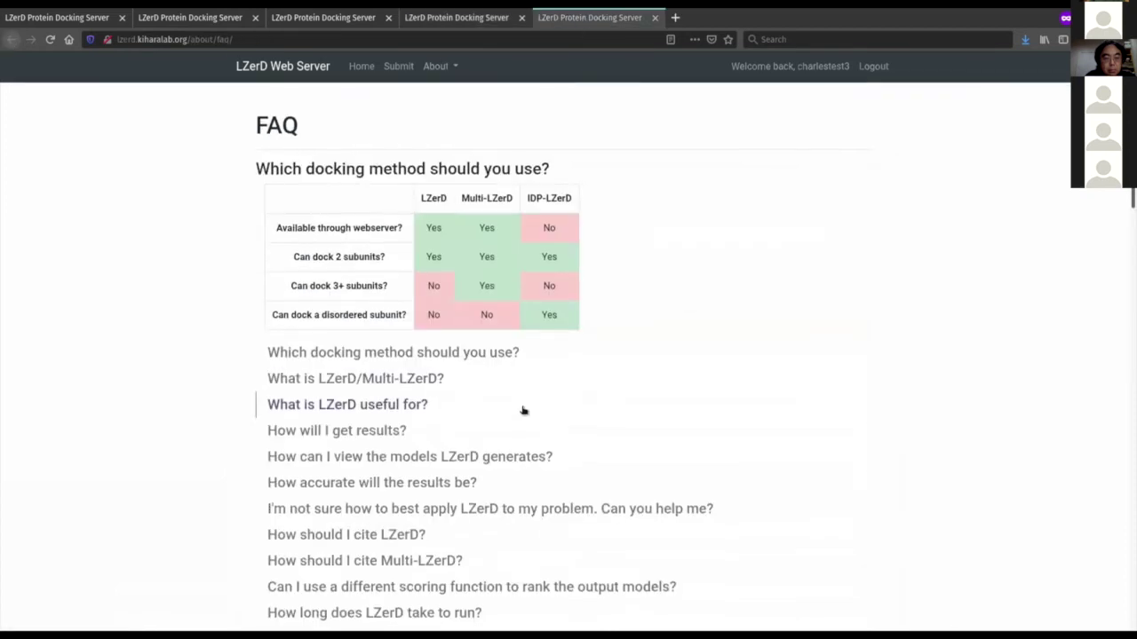
pyautogui.scroll(-3, 356, 234)
pyautogui.scroll(-4, 408, 262)
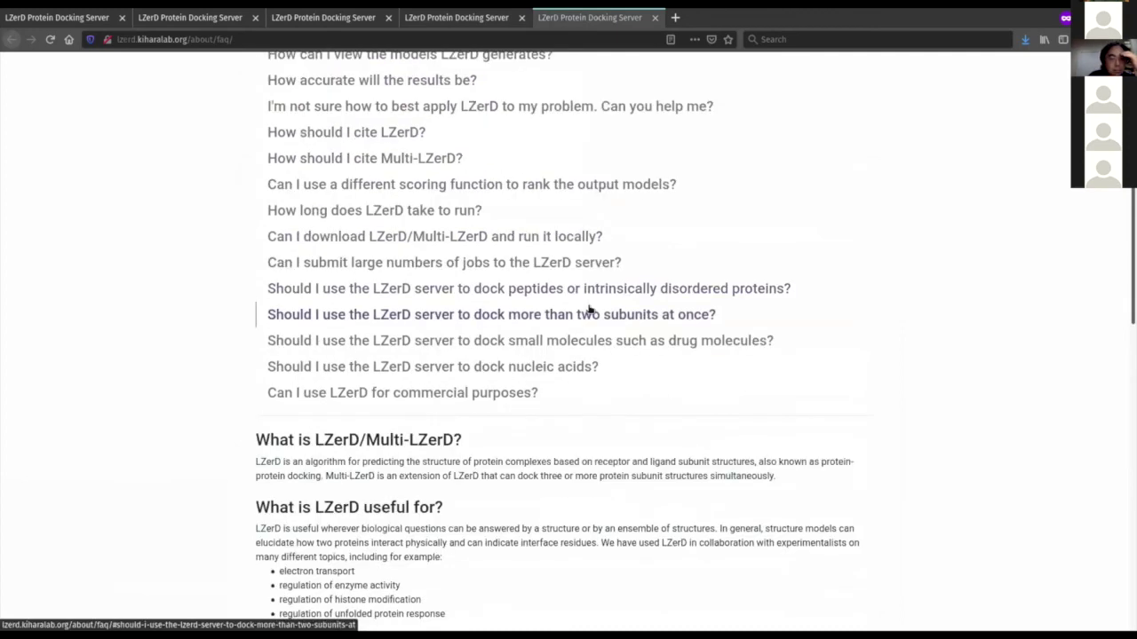
pyautogui.click(599, 315)
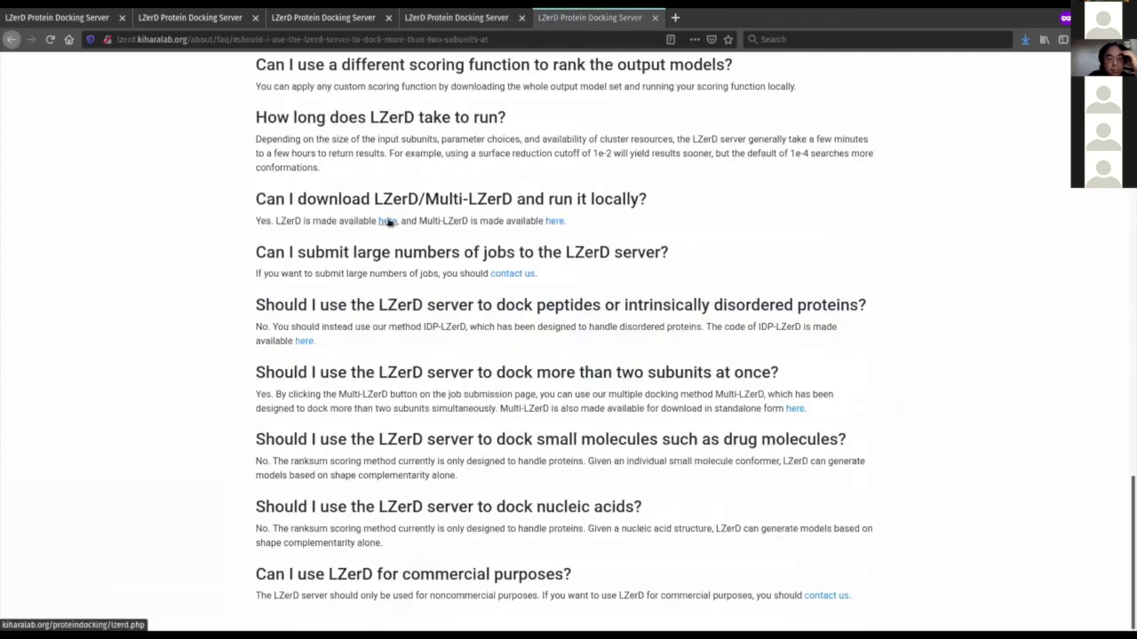
pyautogui.click(556, 223)
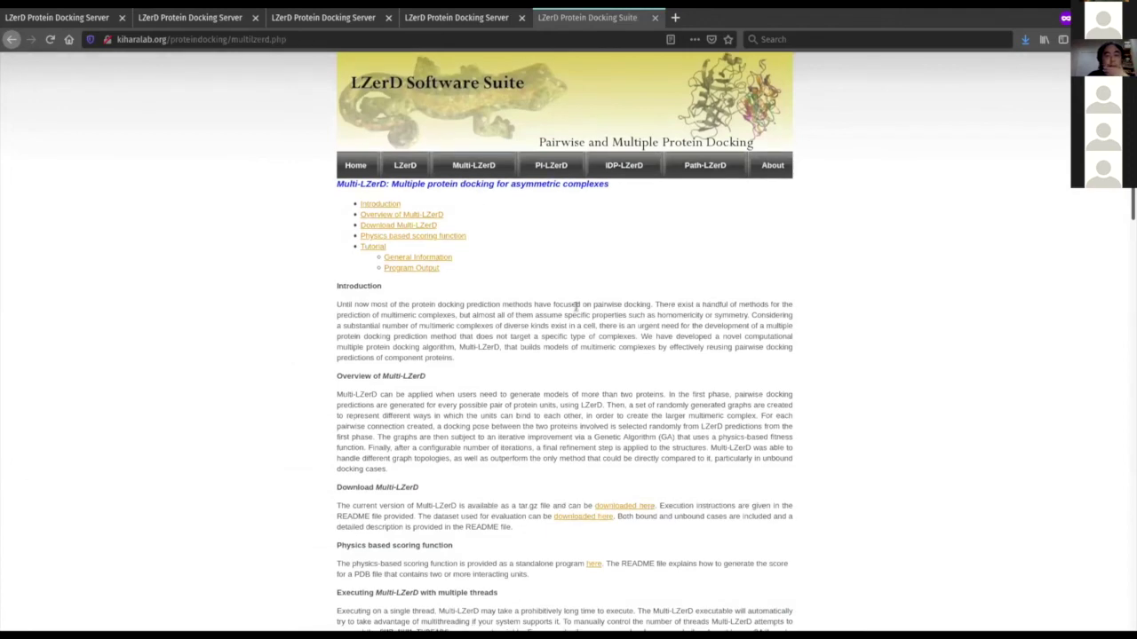
pyautogui.scroll(-12, 577, 300)
pyautogui.scroll(-5, 577, 300)
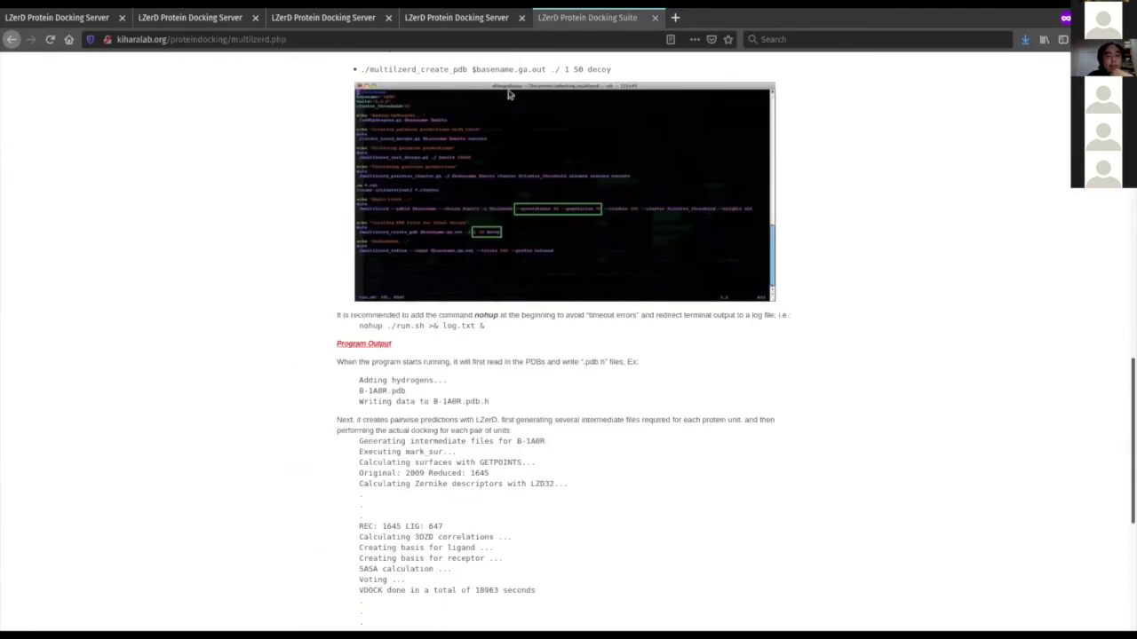
pyautogui.click(653, 19)
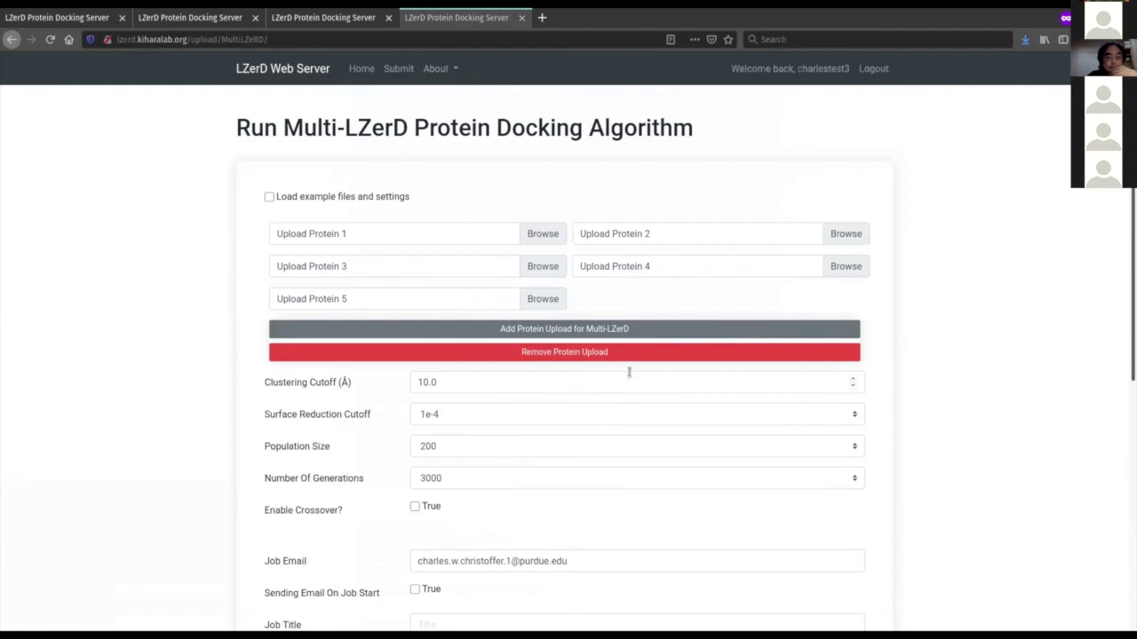
# Remove the Protein 5, 4 and 3 upload slots, leaving only Protein 1 and 2
pyautogui.click(523, 355)
pyautogui.click(539, 320)
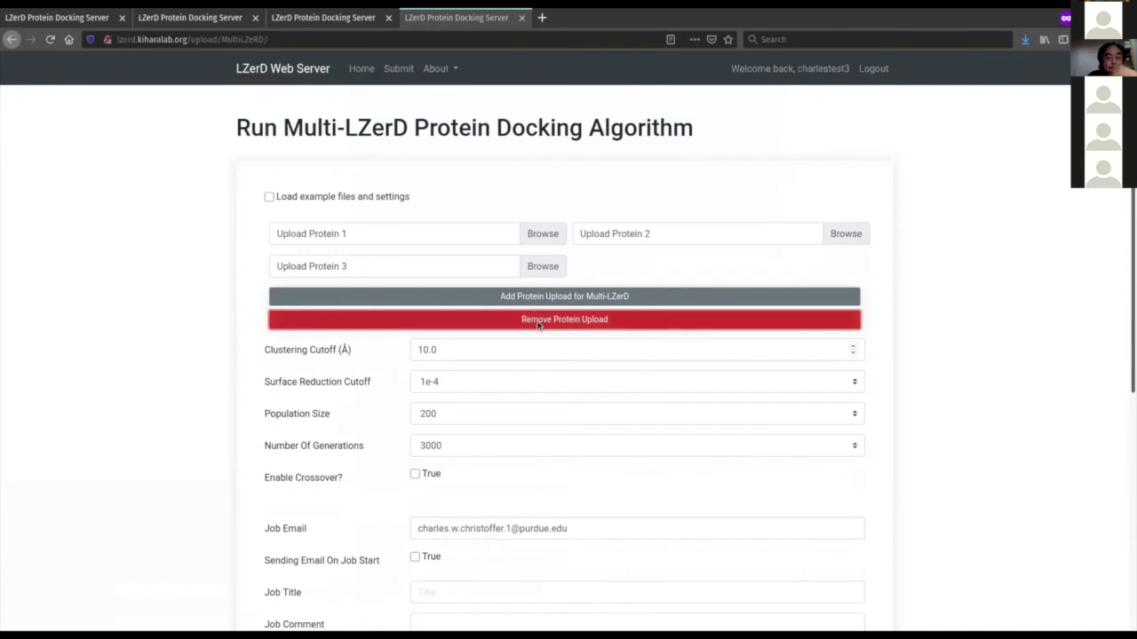
pyautogui.click(539, 324)
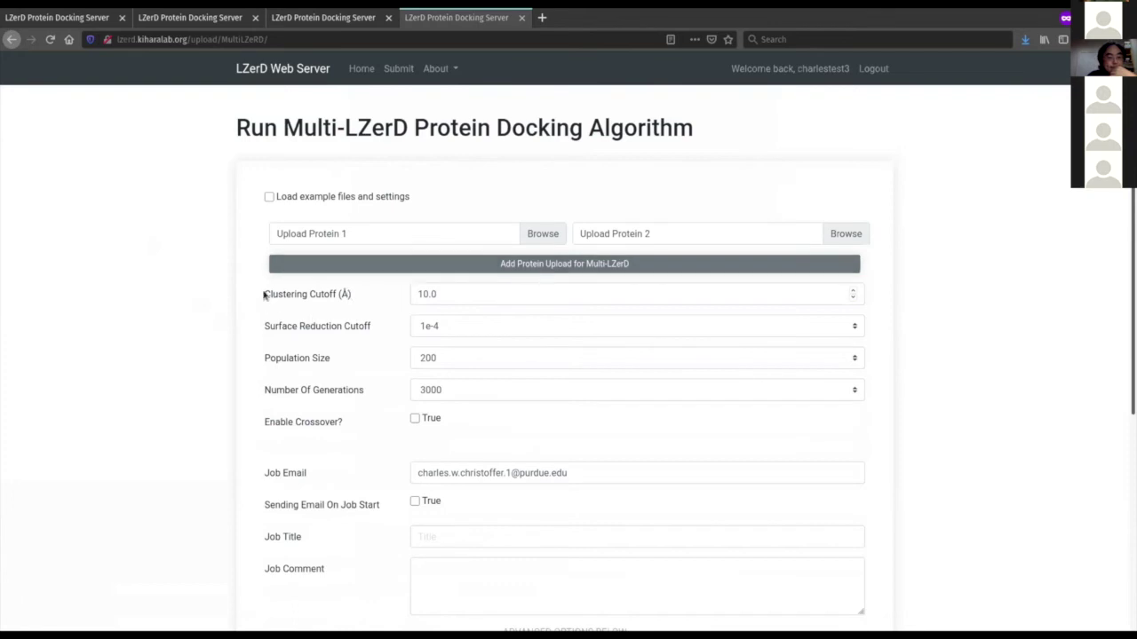
pyautogui.click(465, 298)
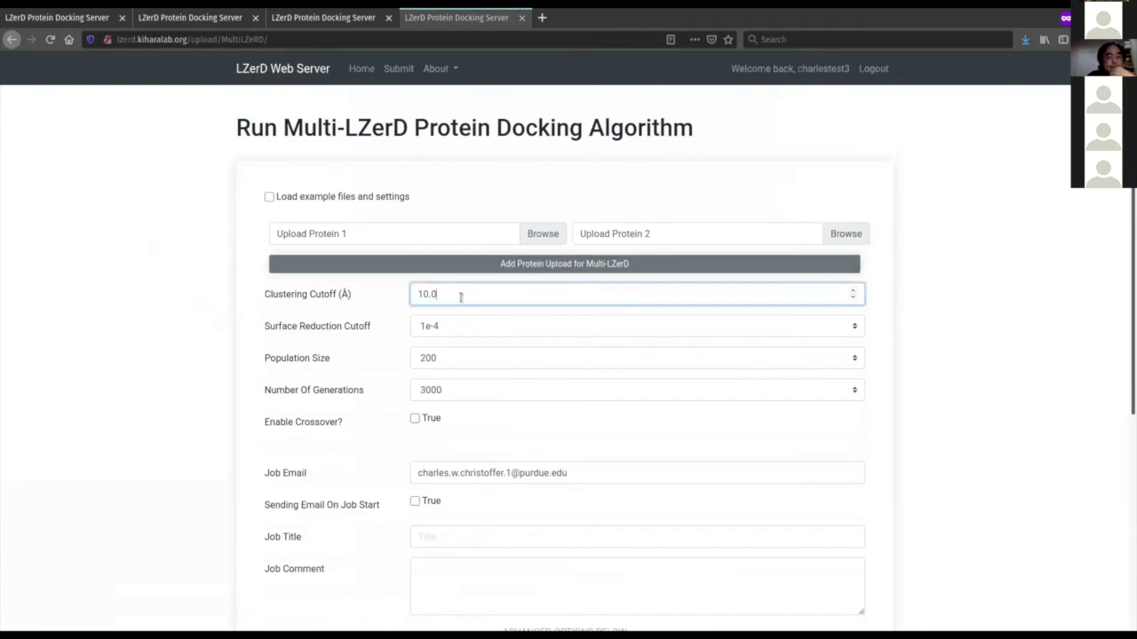
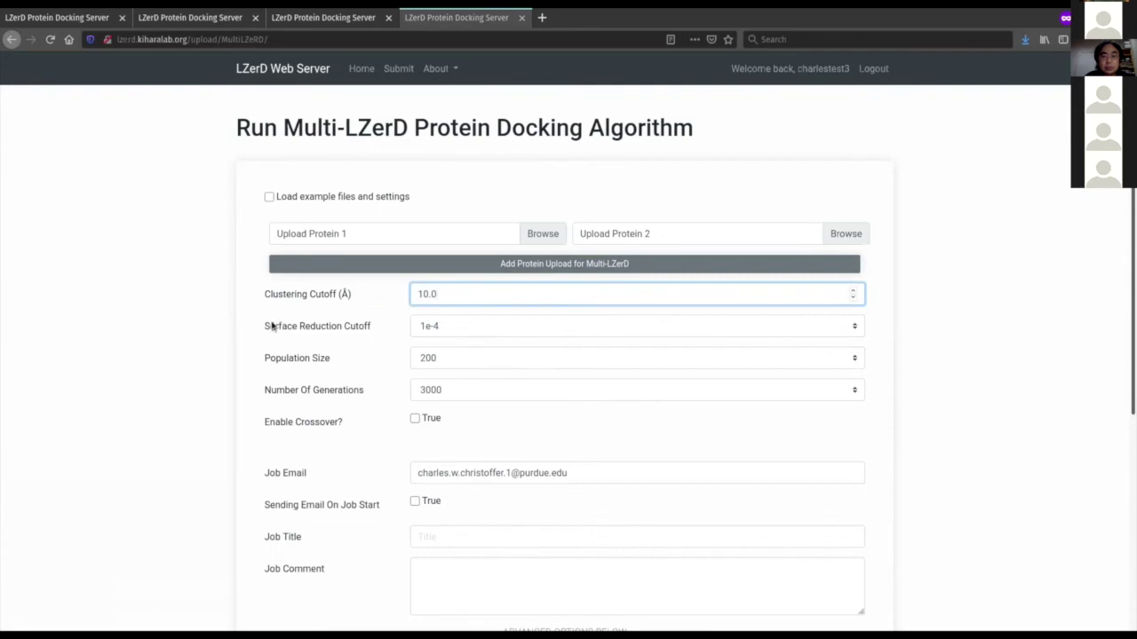
# Review the Surface Reduction Cutoff, Population Size and Number Of Generations settings
pyautogui.moveTo(266, 329); pyautogui.dragTo(383, 329)
pyautogui.click(430, 326)
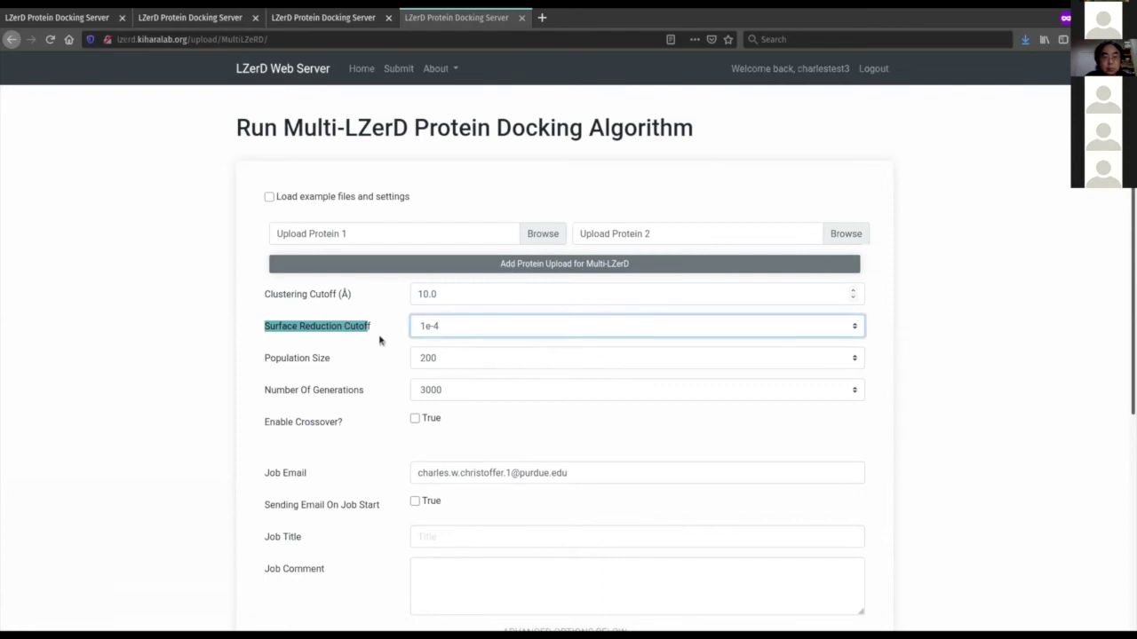
pyautogui.scroll(-2, 379, 340)
pyautogui.click(556, 335)
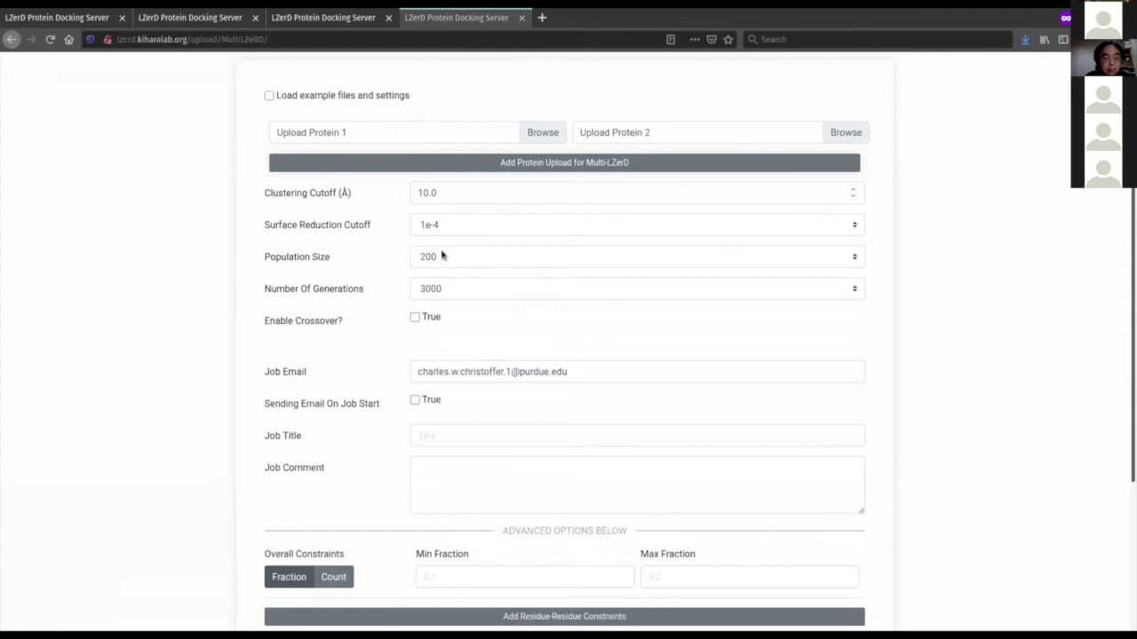
pyautogui.click(527, 264)
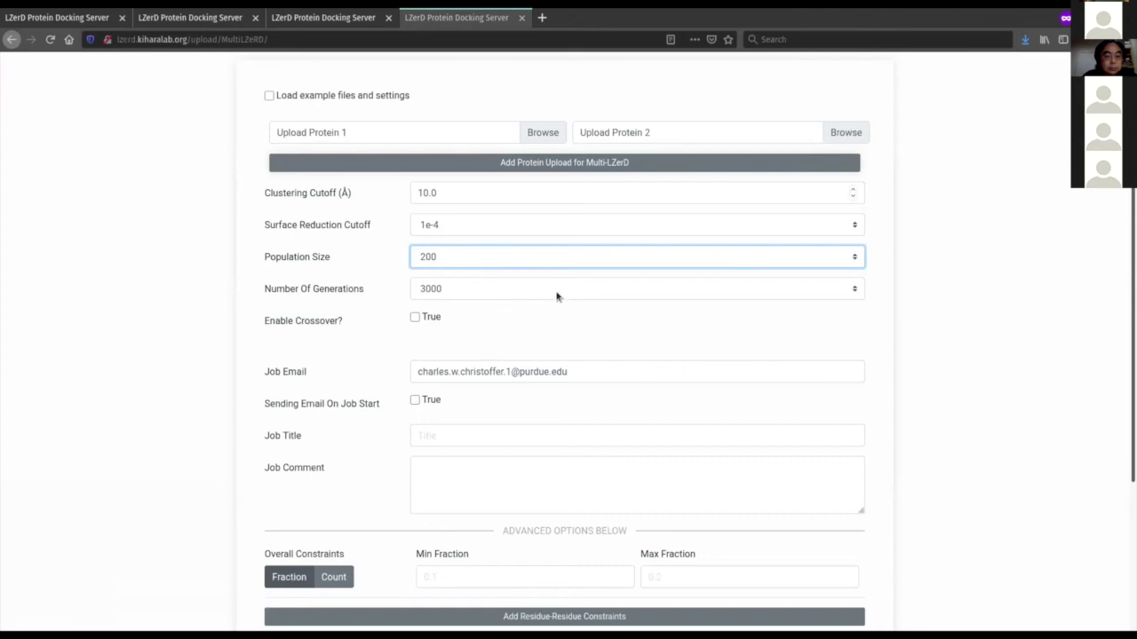
pyautogui.click(556, 289)
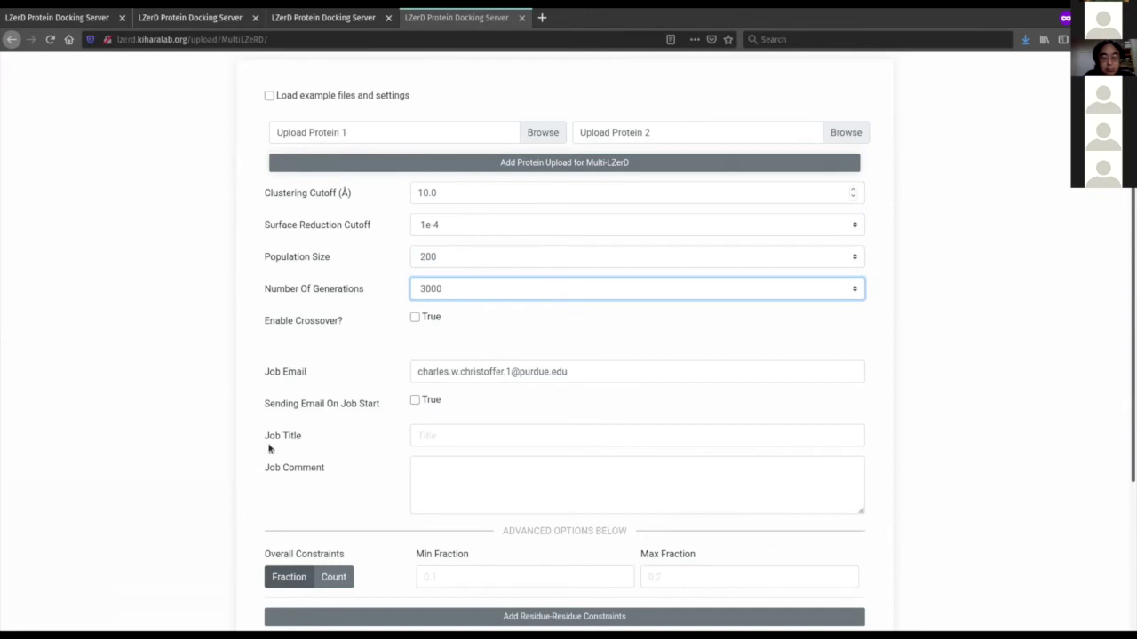
# Review the Enable Crossover, email-on-job-start, Job Title and Job Comment fields
pyautogui.scroll(-2, 583, 353)
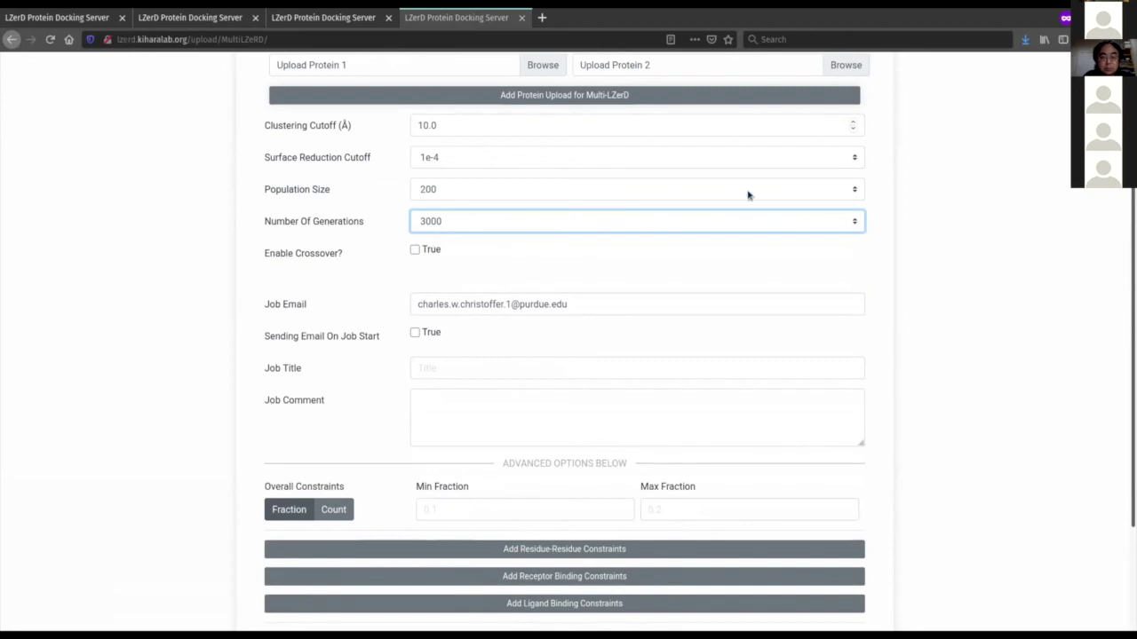
pyautogui.moveTo(264, 254); pyautogui.dragTo(340, 252)
pyautogui.click(277, 274)
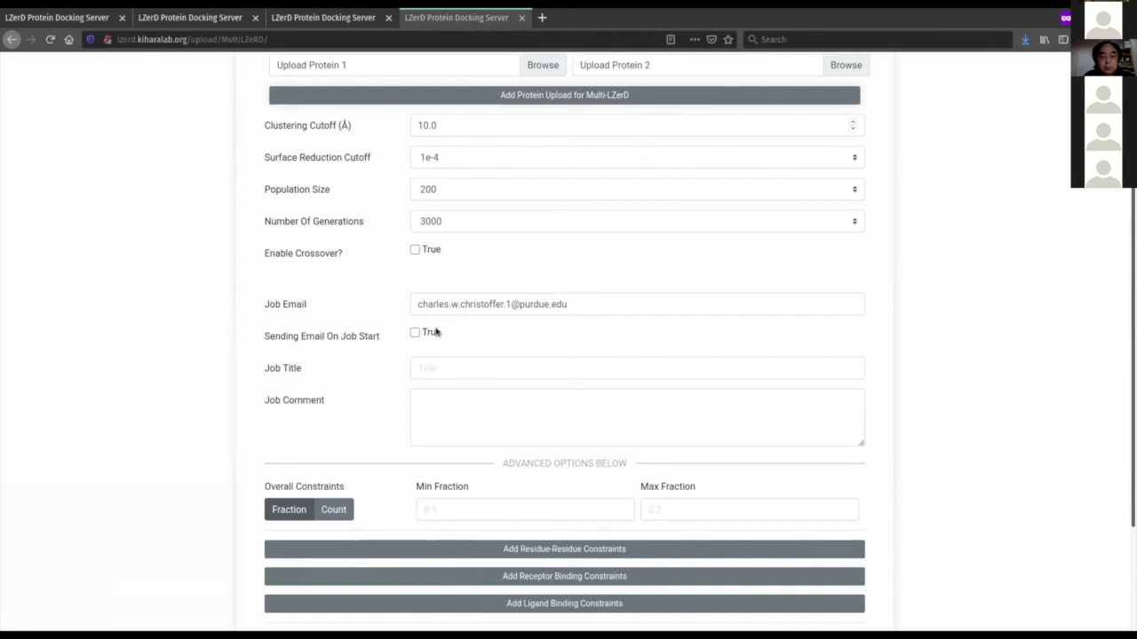
pyautogui.scroll(-1, 426, 315)
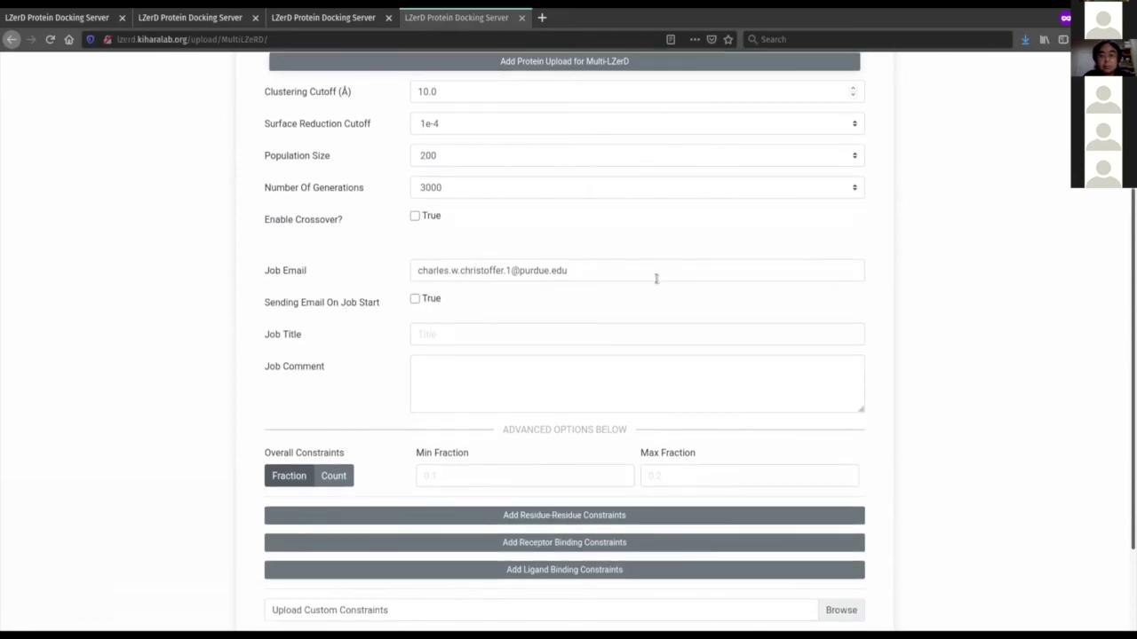
pyautogui.scroll(-1, 584, 221)
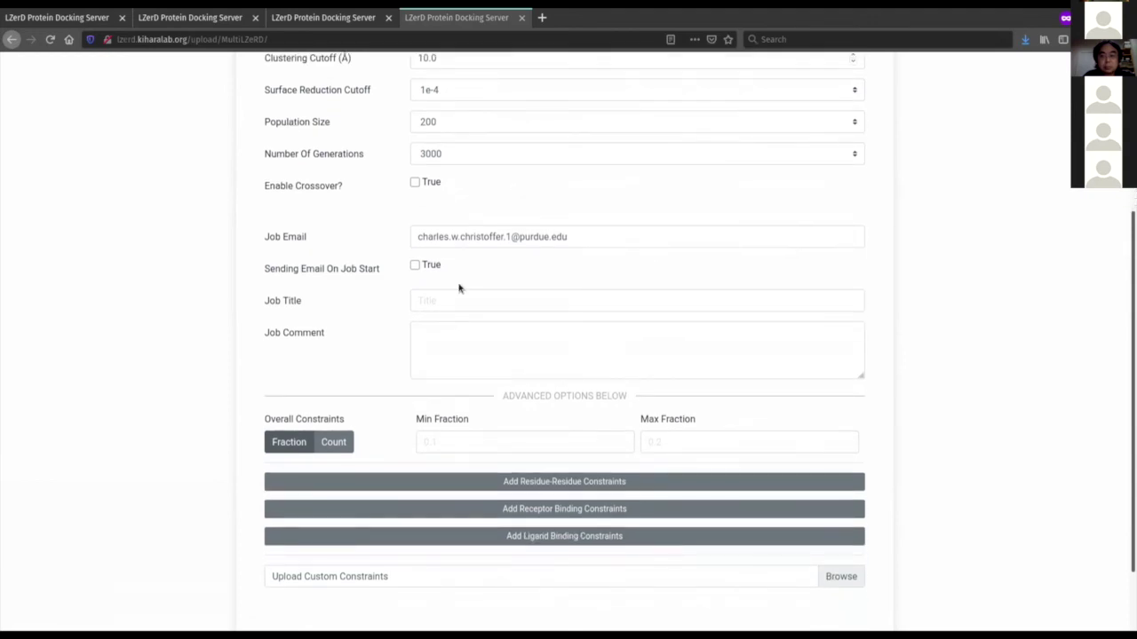
pyautogui.click(415, 267)
pyautogui.click(428, 305)
pyautogui.click(469, 366)
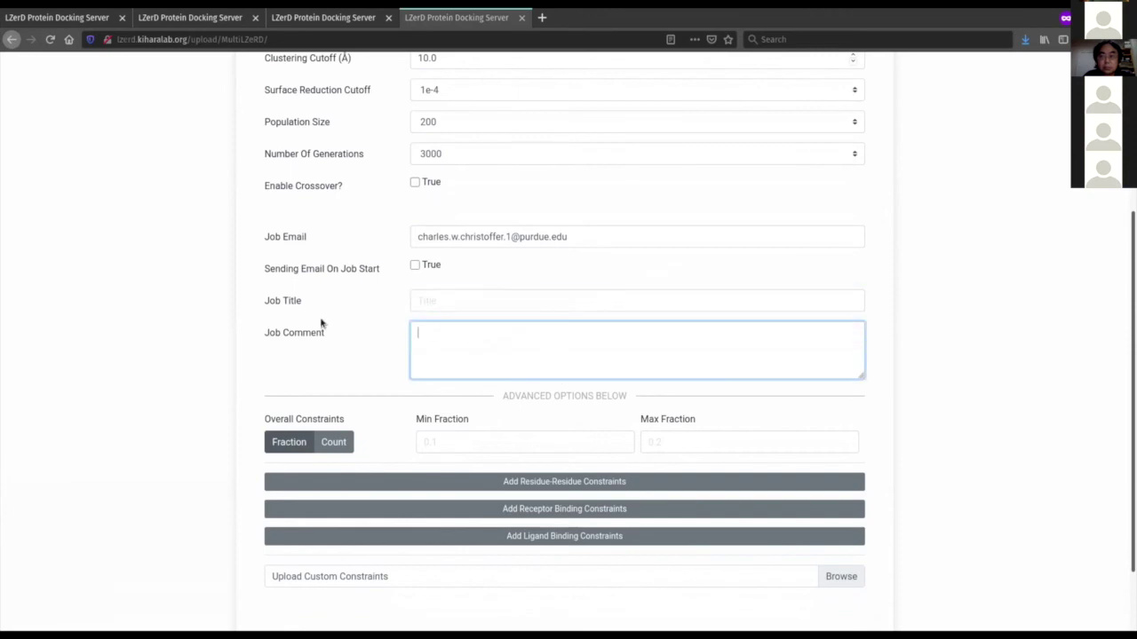
# Open the Find existing job list from 'Welcome back' in a new tab
pyautogui.scroll(1, 355, 299)
pyautogui.scroll(5, 355, 298)
pyautogui.middleClick(825, 69)
pyautogui.click(593, 17)
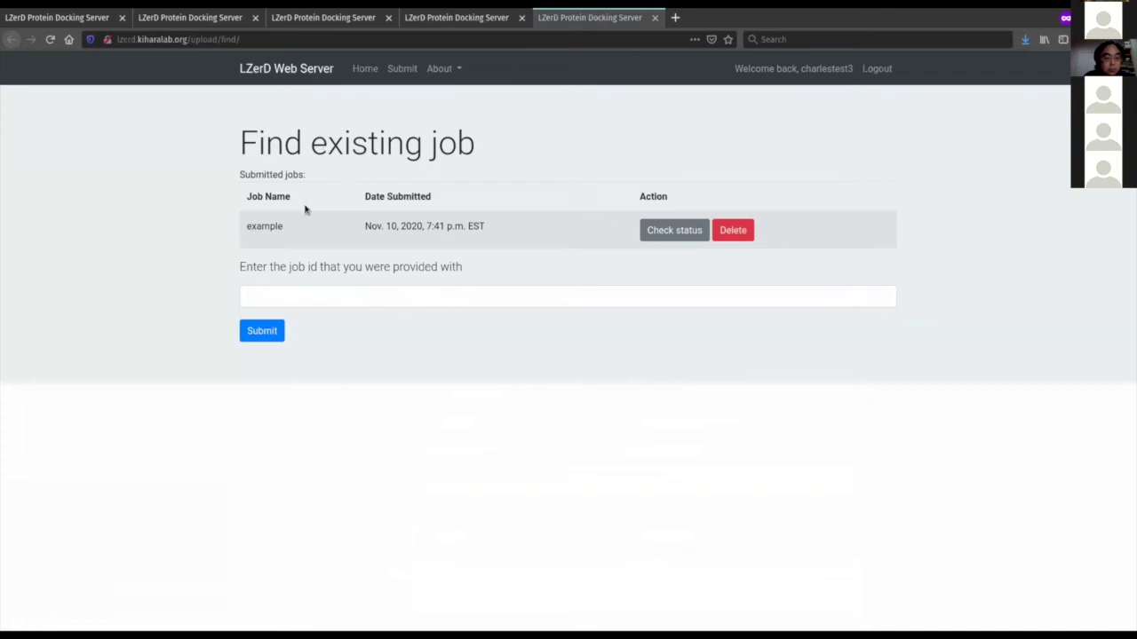
# Check the example job's name and submission time, view its result, then close that tab
pyautogui.moveTo(246, 227); pyautogui.dragTo(774, 228)
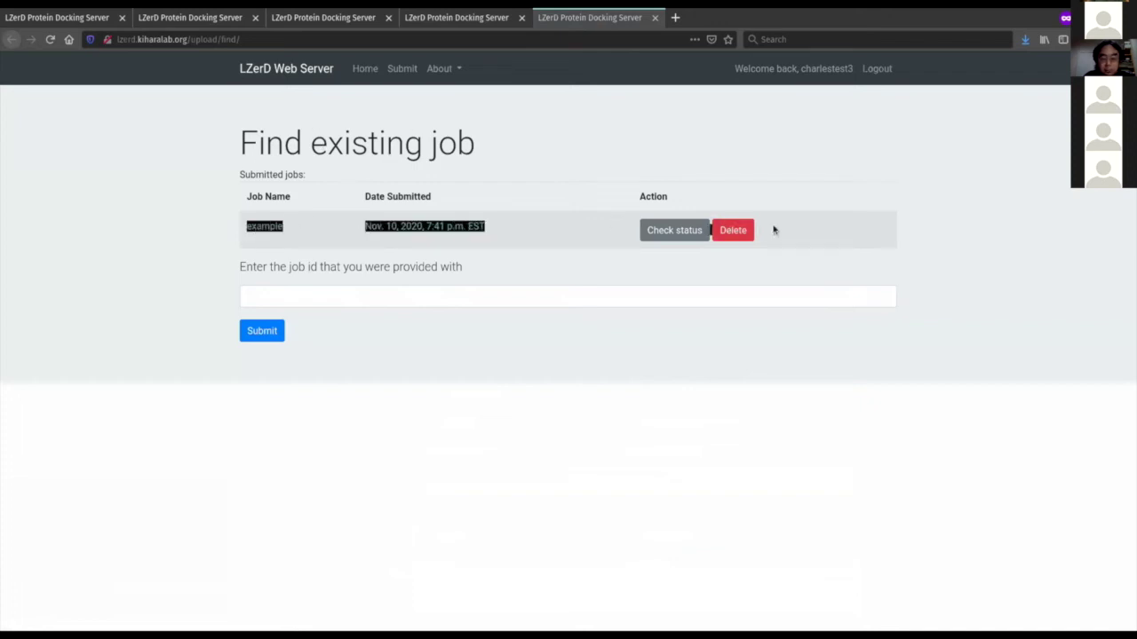
pyautogui.click(805, 227)
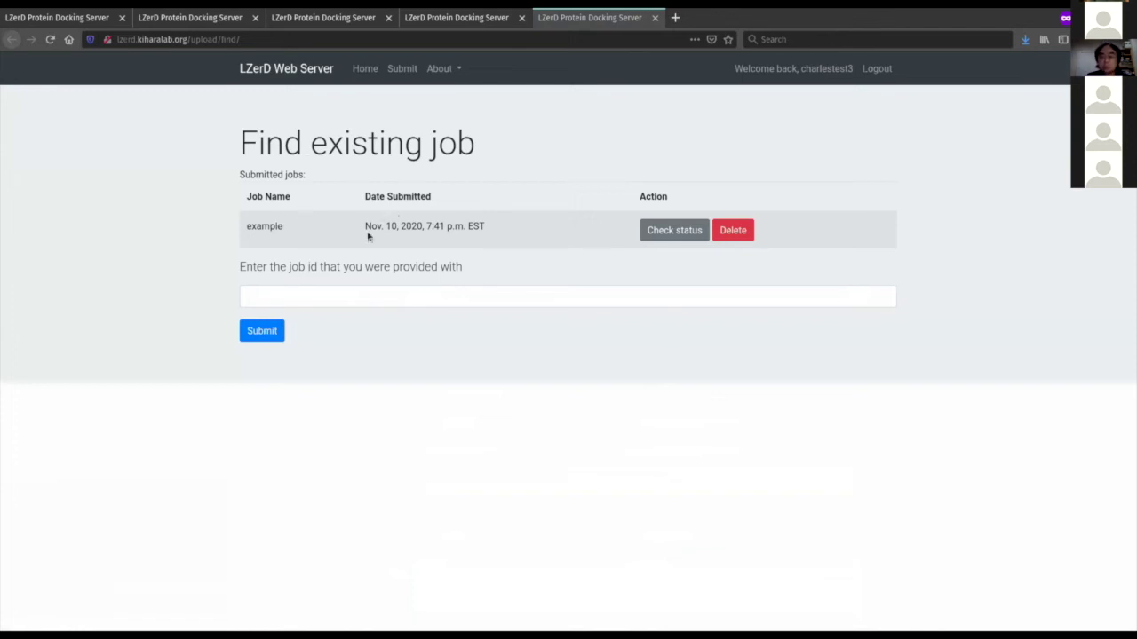
pyautogui.moveTo(425, 226); pyautogui.dragTo(460, 225)
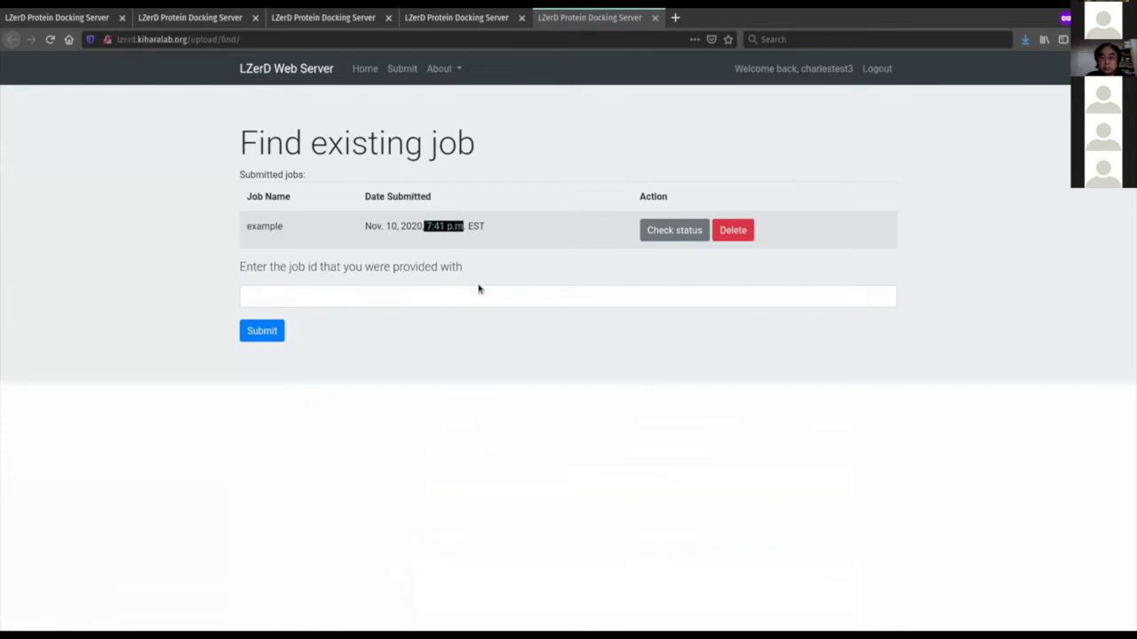
pyautogui.click(659, 230)
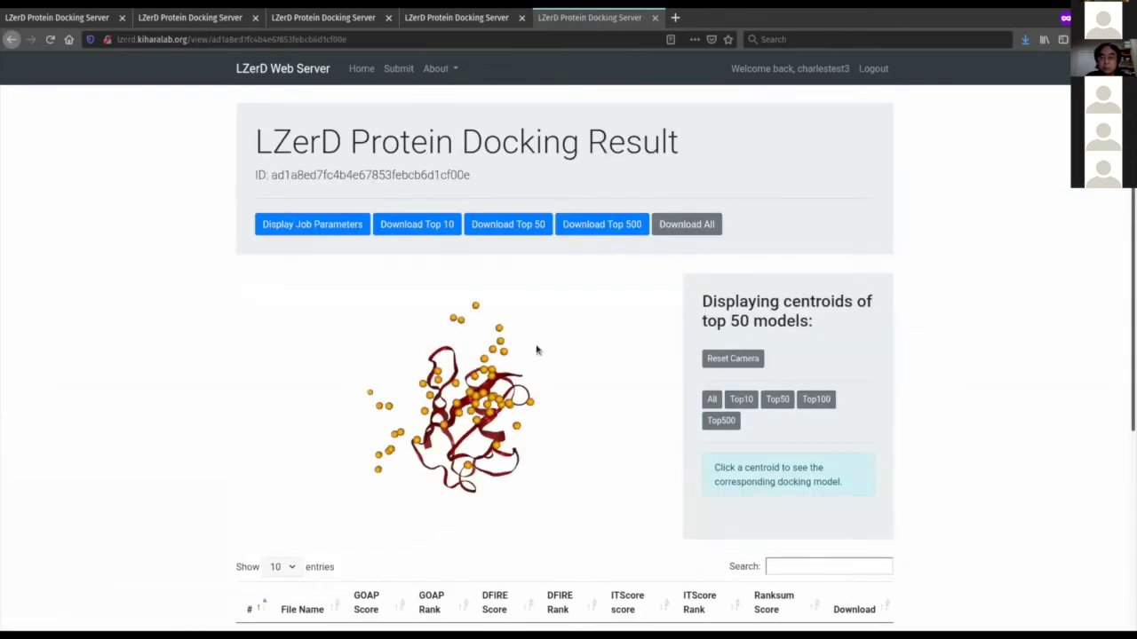
pyautogui.click(654, 17)
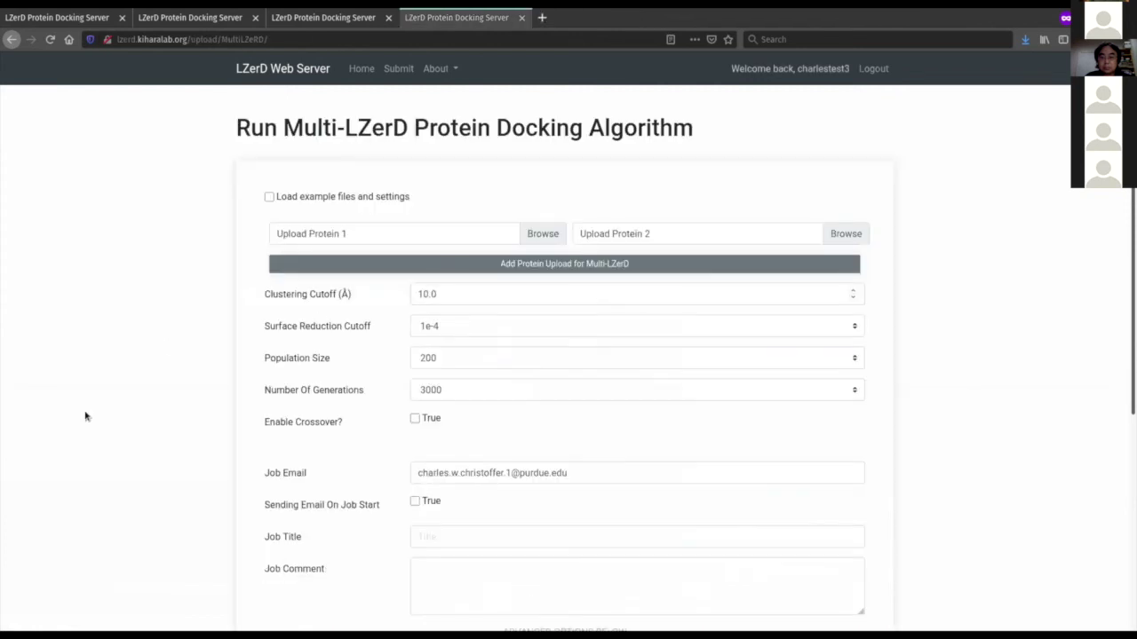
pyautogui.scroll(-3, 92, 391)
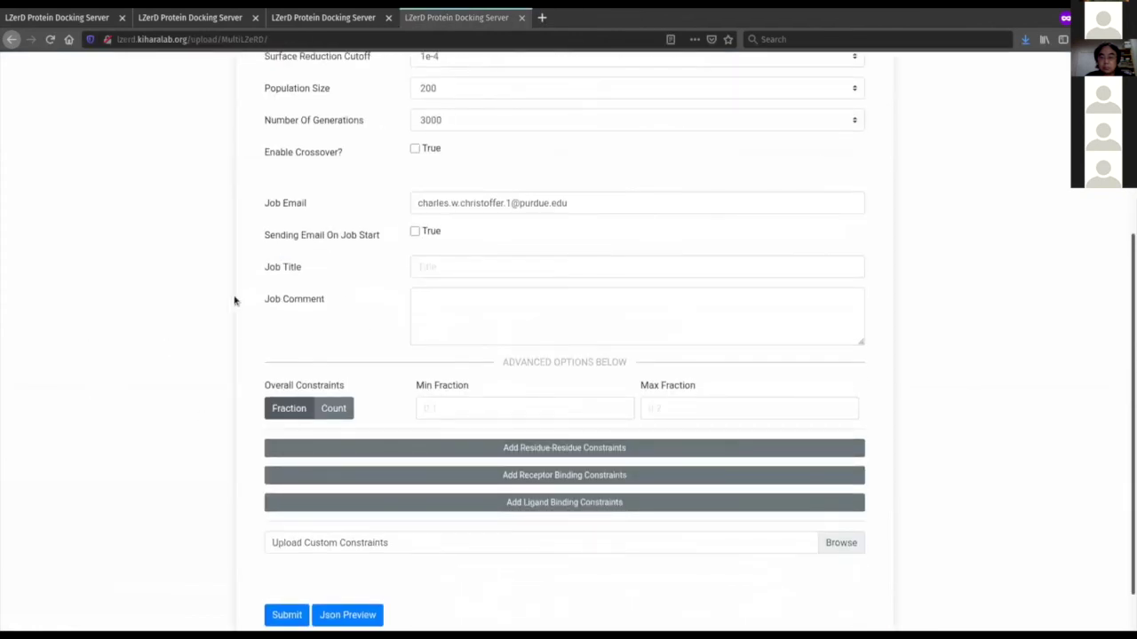
pyautogui.scroll(3, 236, 304)
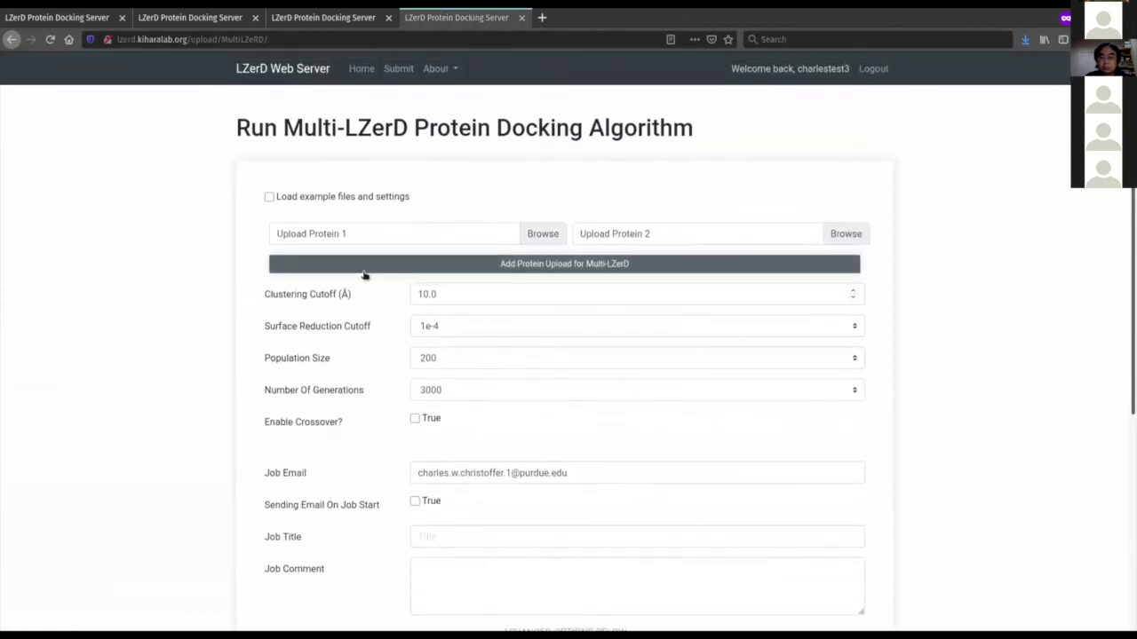
pyautogui.click(270, 197)
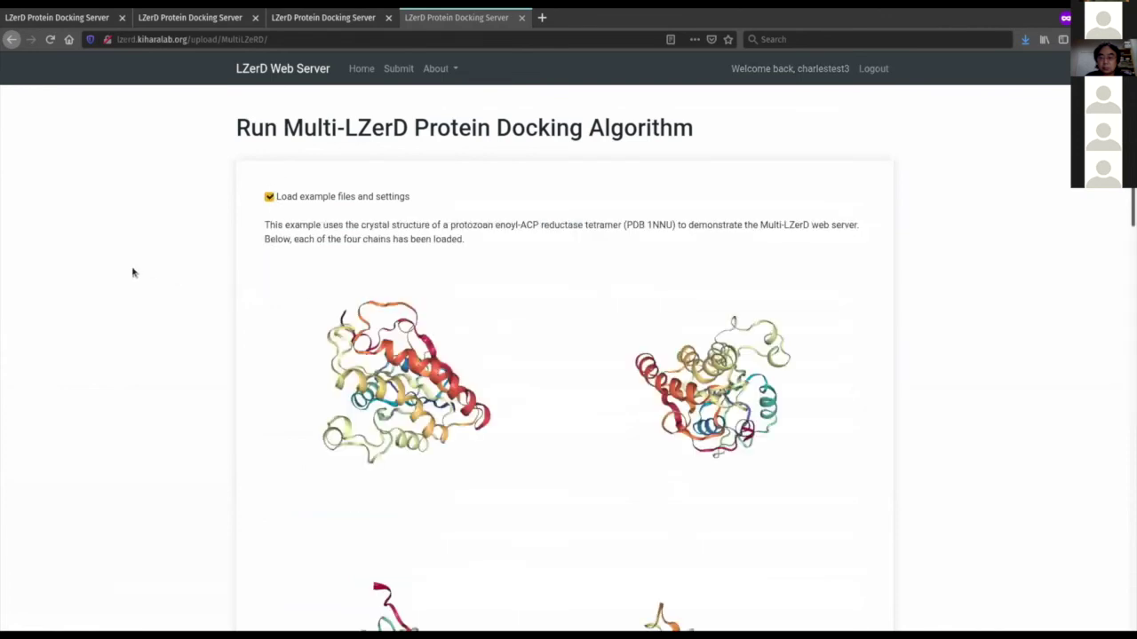
pyautogui.scroll(-2, 151, 288)
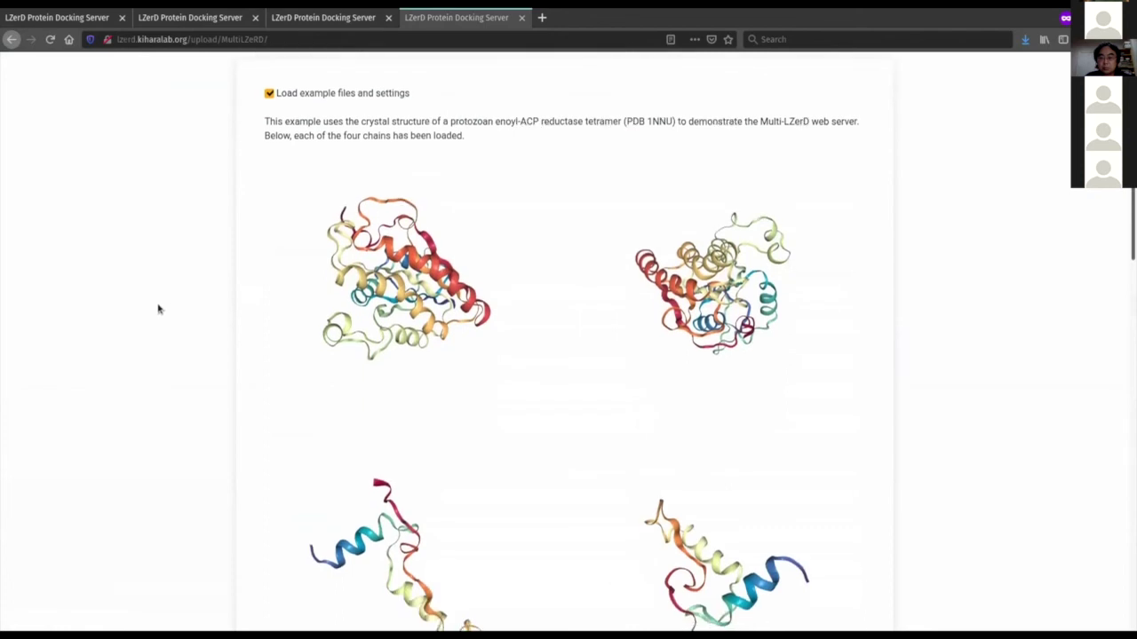
pyautogui.scroll(-2, 140, 242)
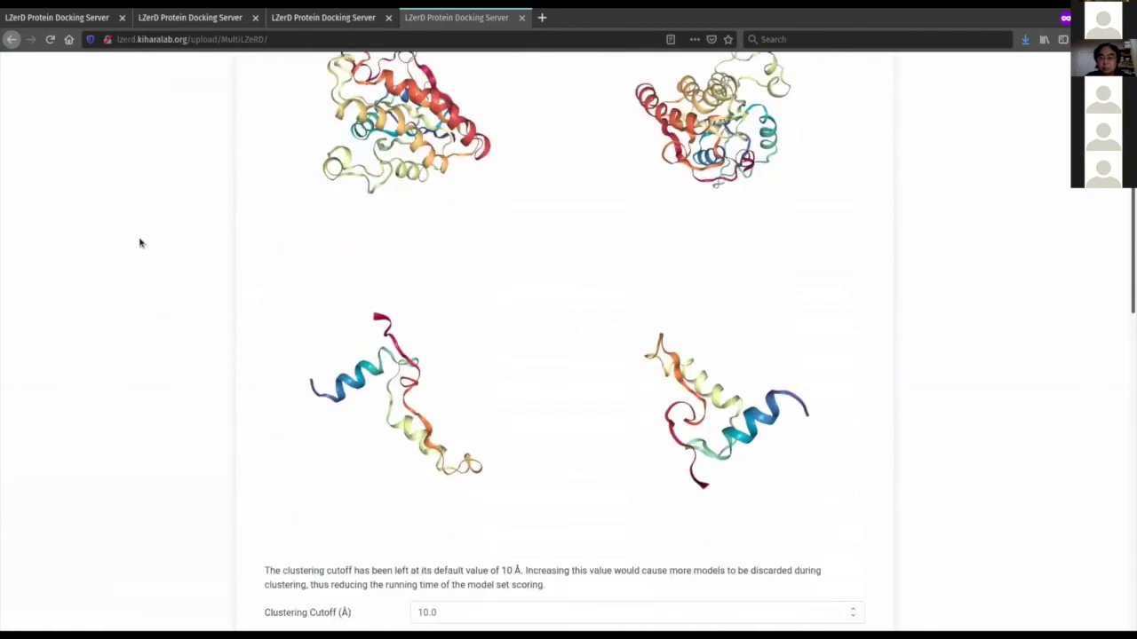
pyautogui.scroll(2, 139, 240)
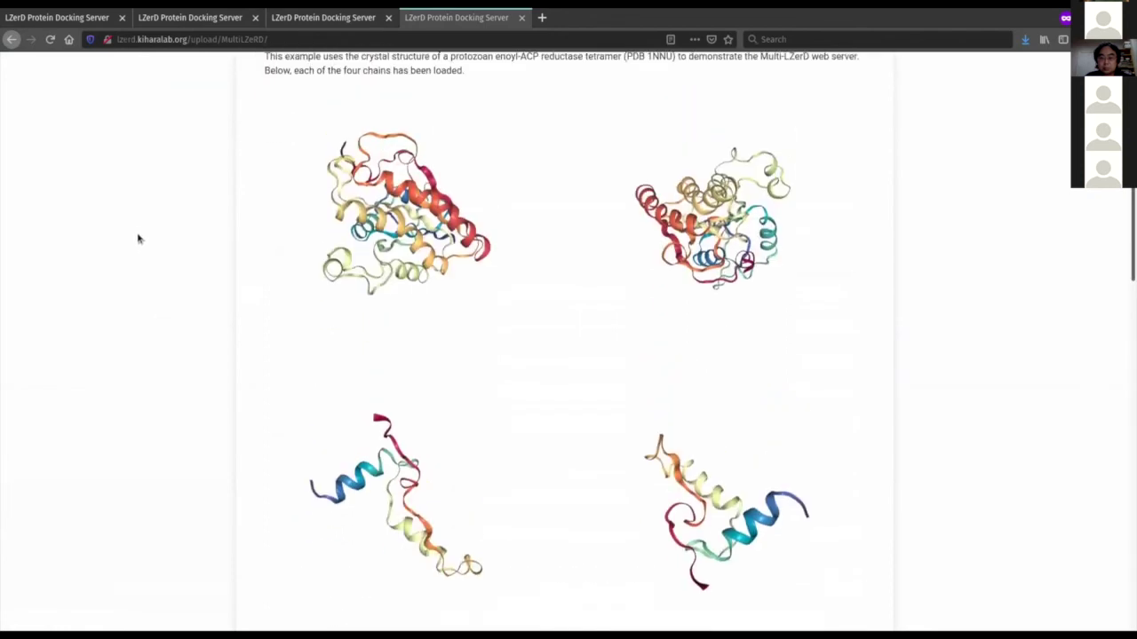
pyautogui.scroll(-2, 191, 265)
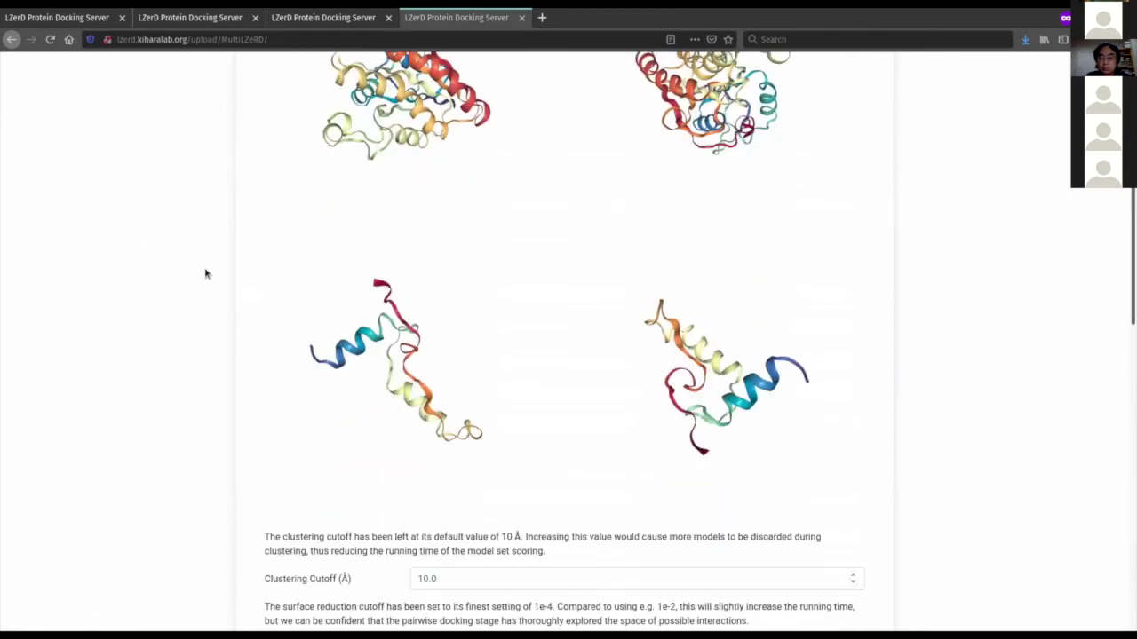
pyautogui.scroll(2, 205, 276)
pyautogui.scroll(-7, 205, 278)
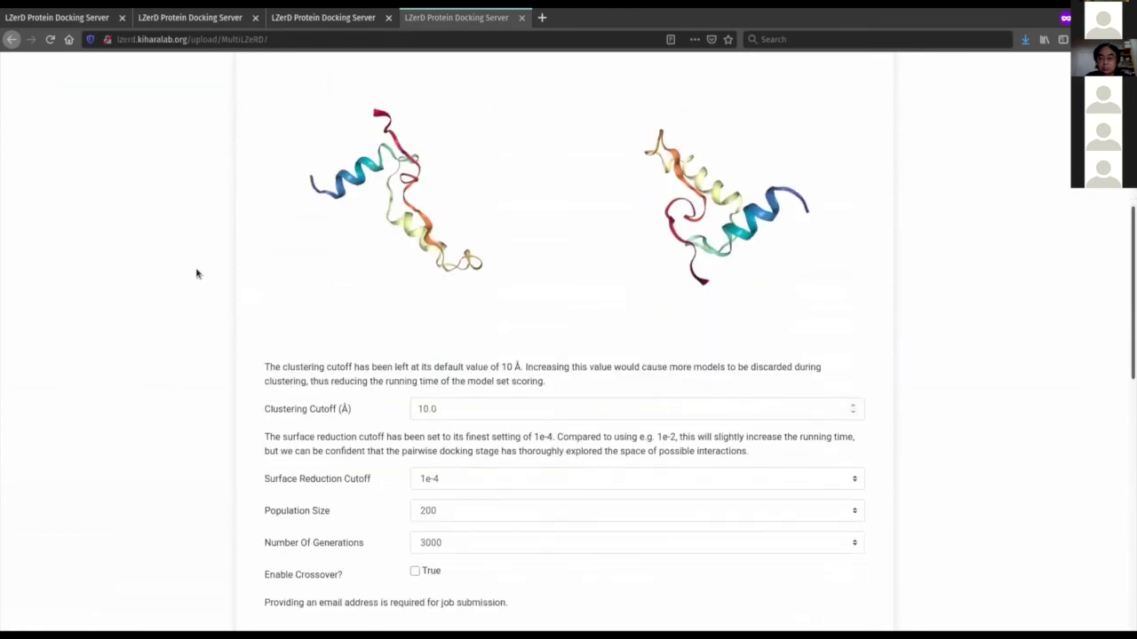
pyautogui.scroll(-5, 213, 284)
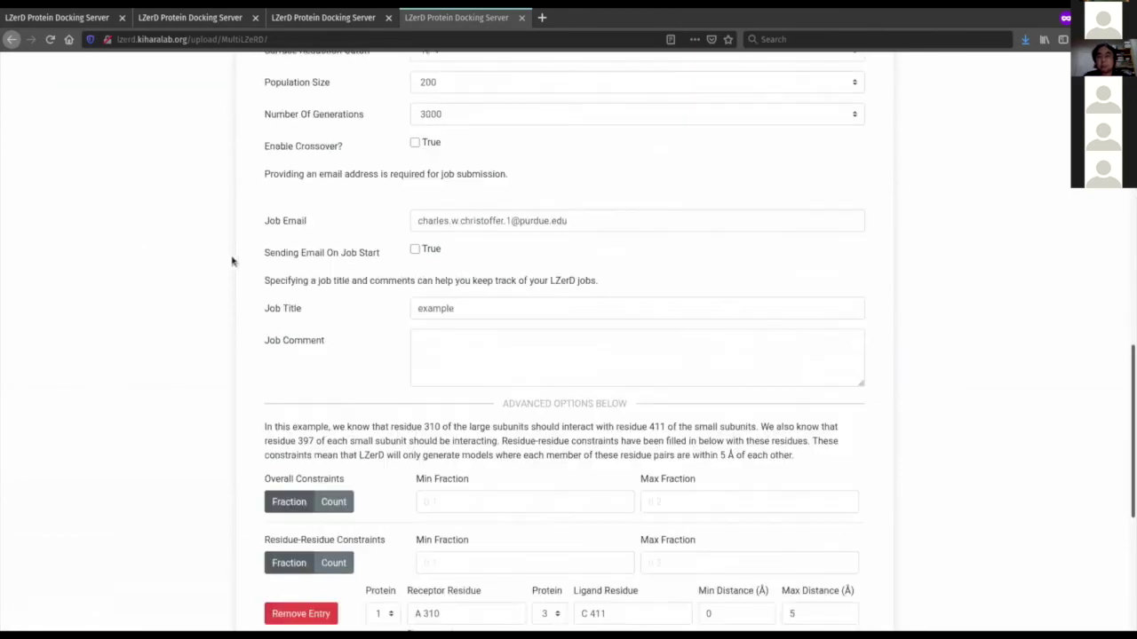
pyautogui.scroll(-2, 238, 262)
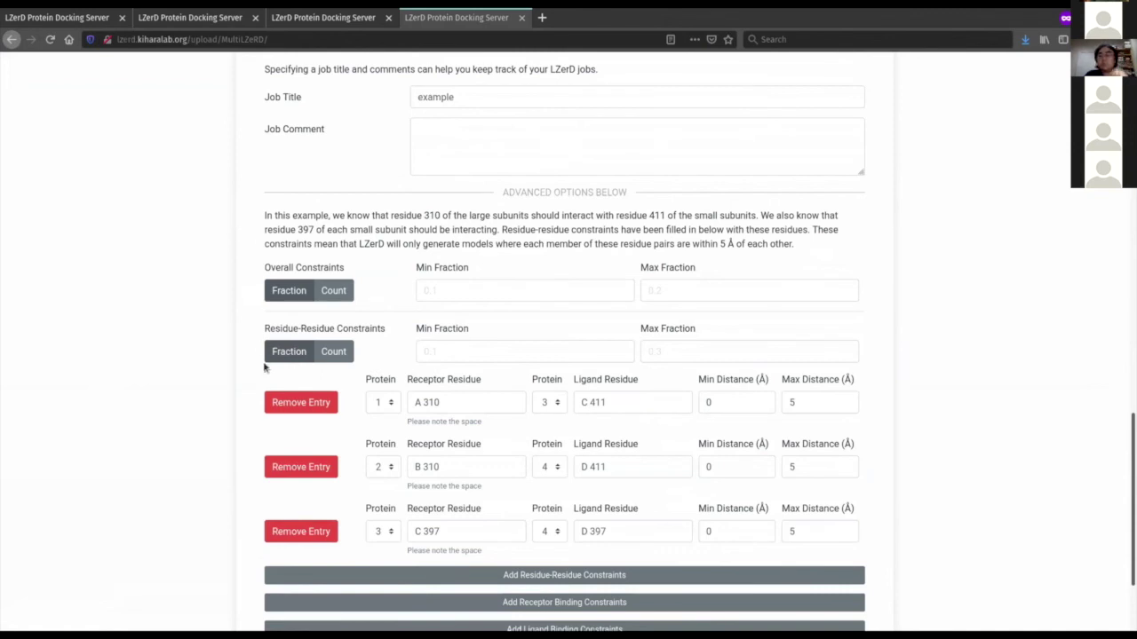
pyautogui.scroll(-2, 634, 536)
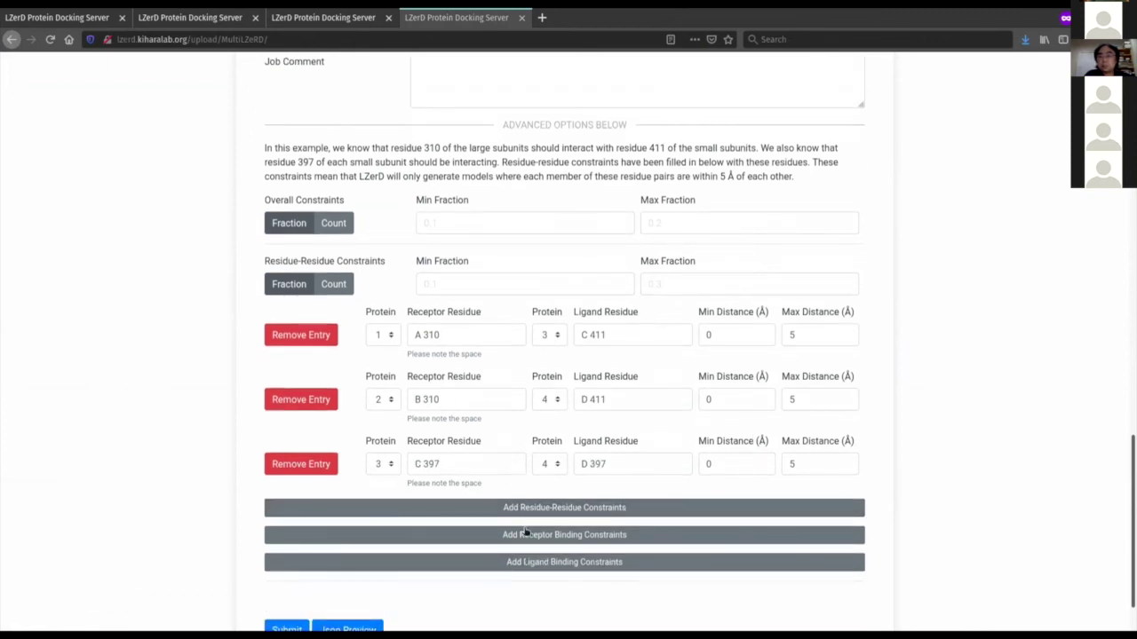
pyautogui.scroll(1, 389, 401)
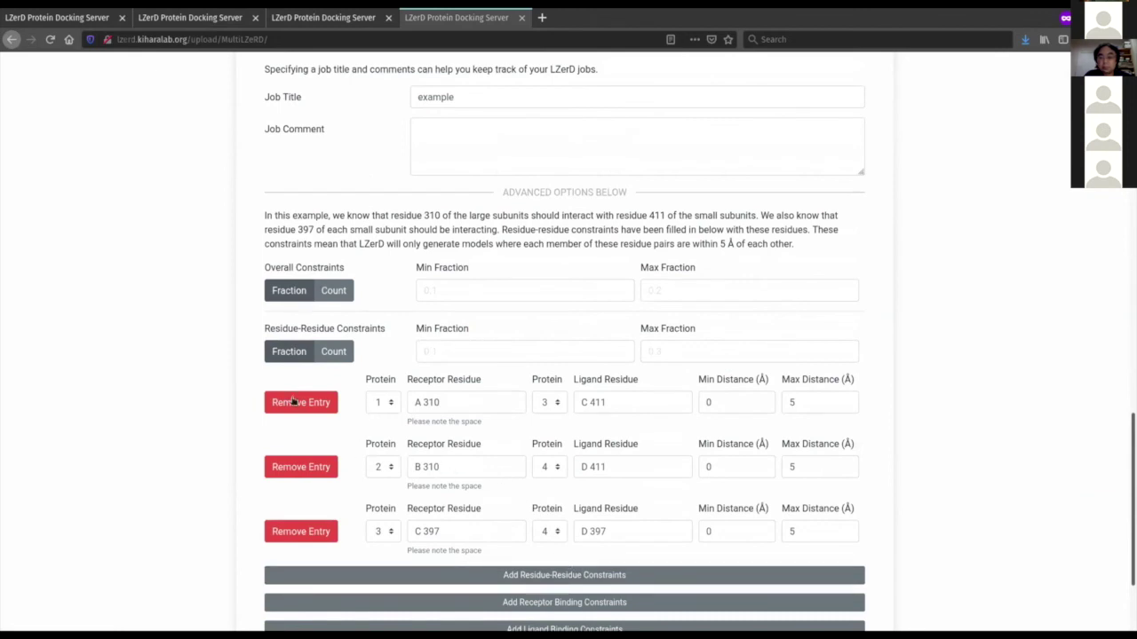
pyautogui.click(385, 408)
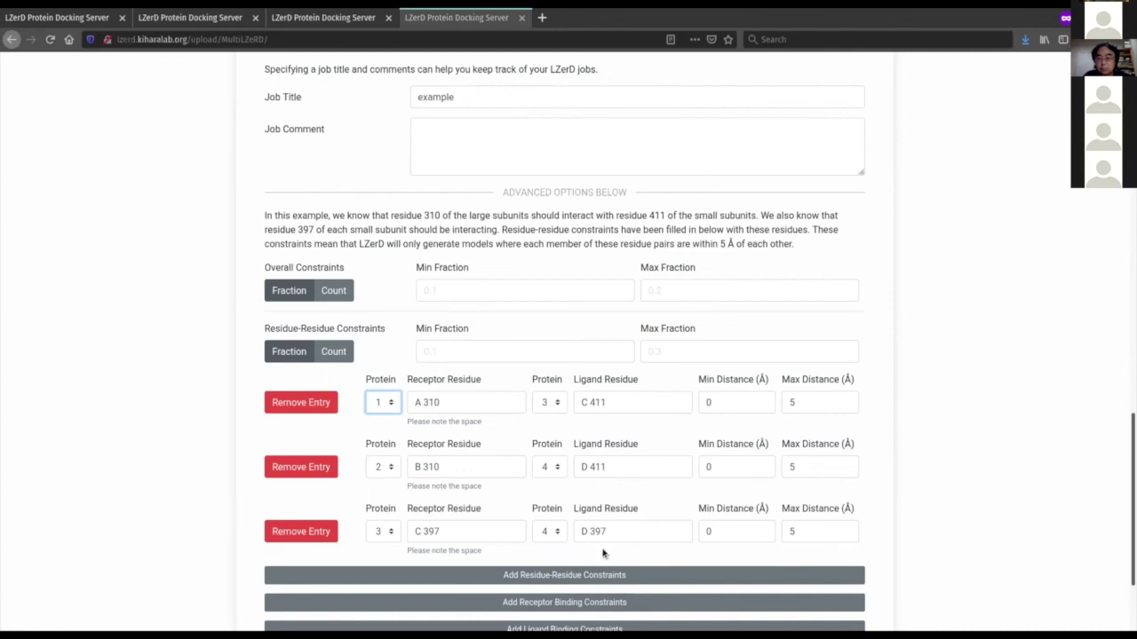
pyautogui.click(432, 531)
pyautogui.click(633, 531)
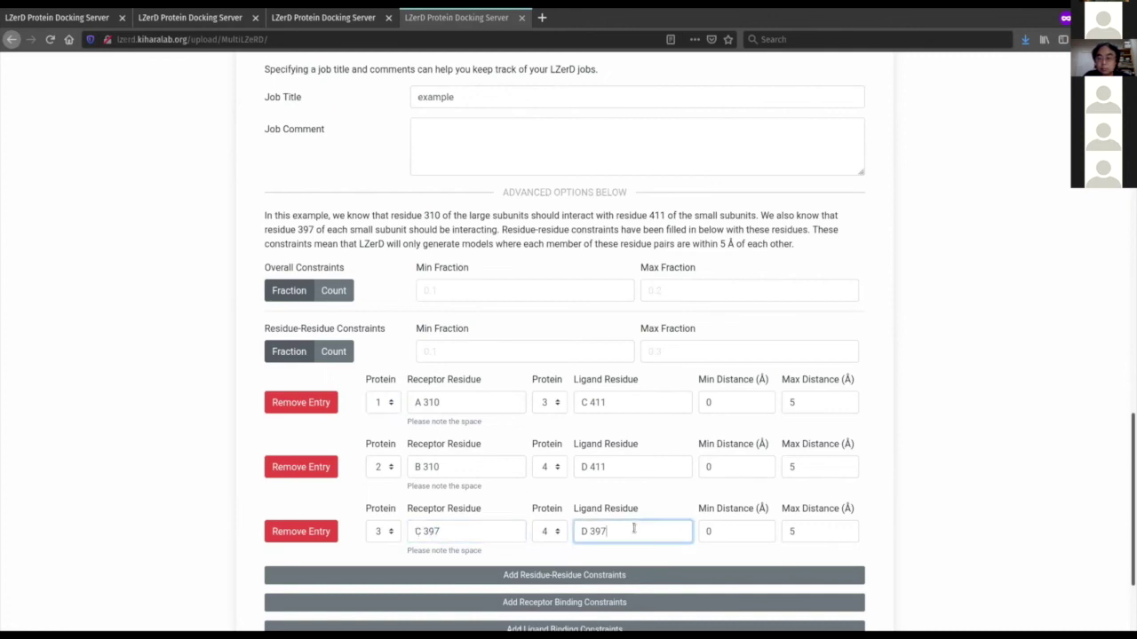
pyautogui.click(425, 532)
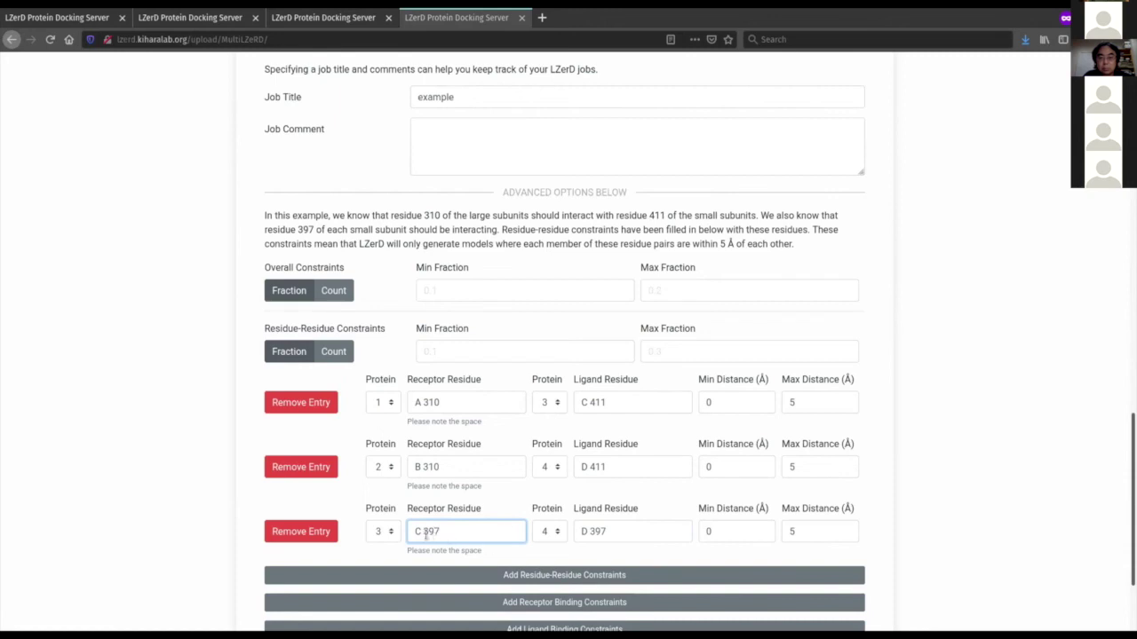
pyautogui.doubleClick(431, 531)
pyautogui.click(627, 533)
pyautogui.moveTo(628, 535); pyautogui.dragTo(591, 535)
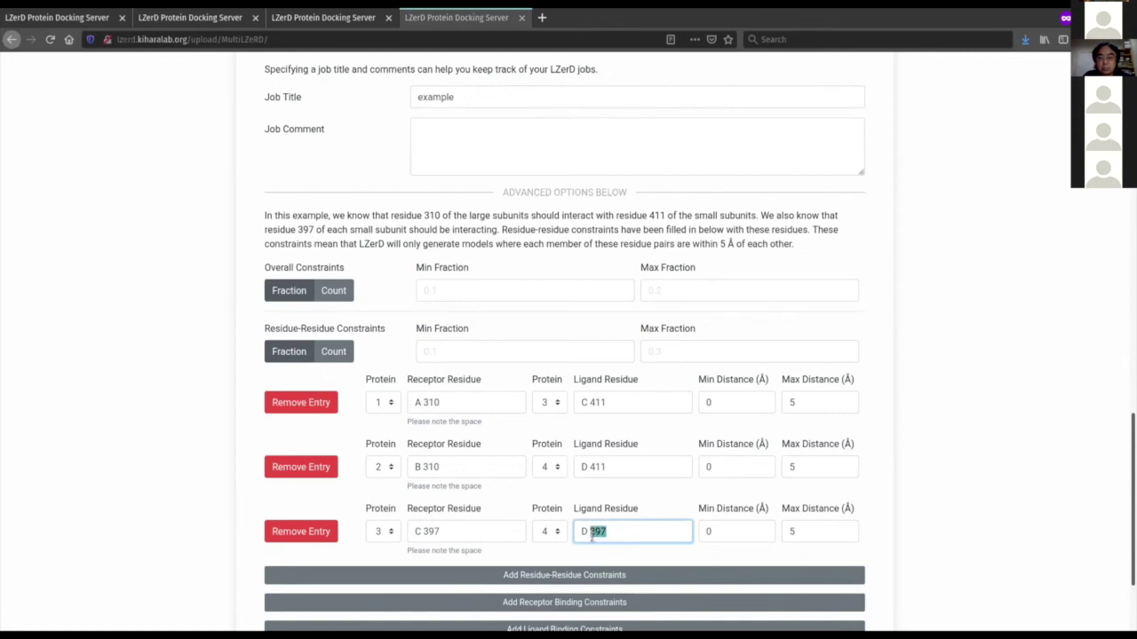
pyautogui.click(618, 521)
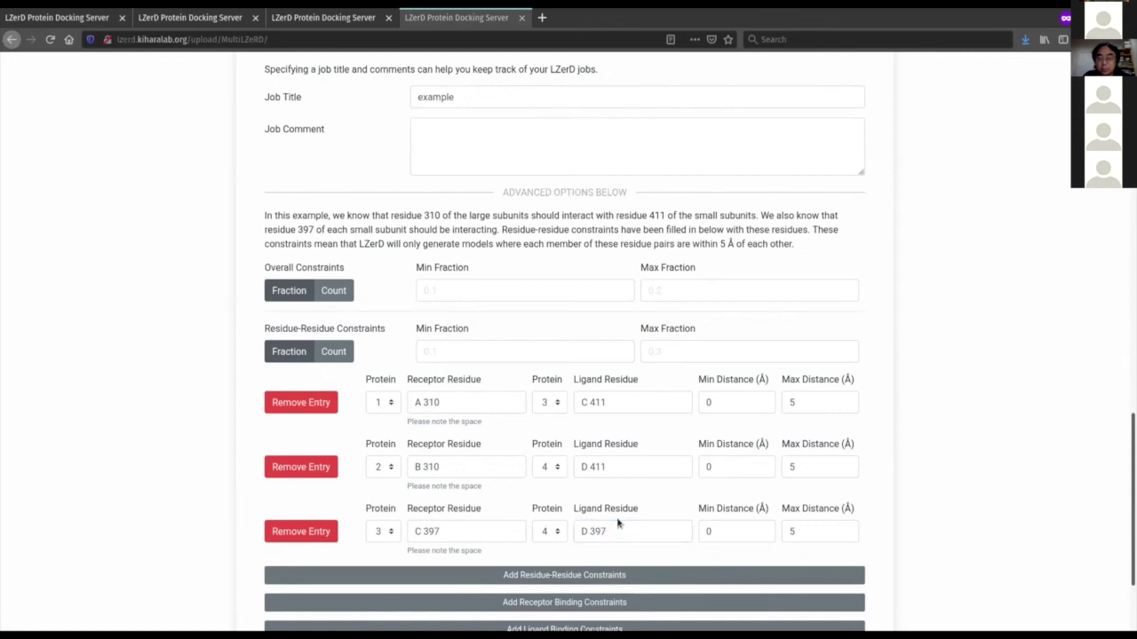
pyautogui.moveTo(417, 402); pyautogui.dragTo(410, 405)
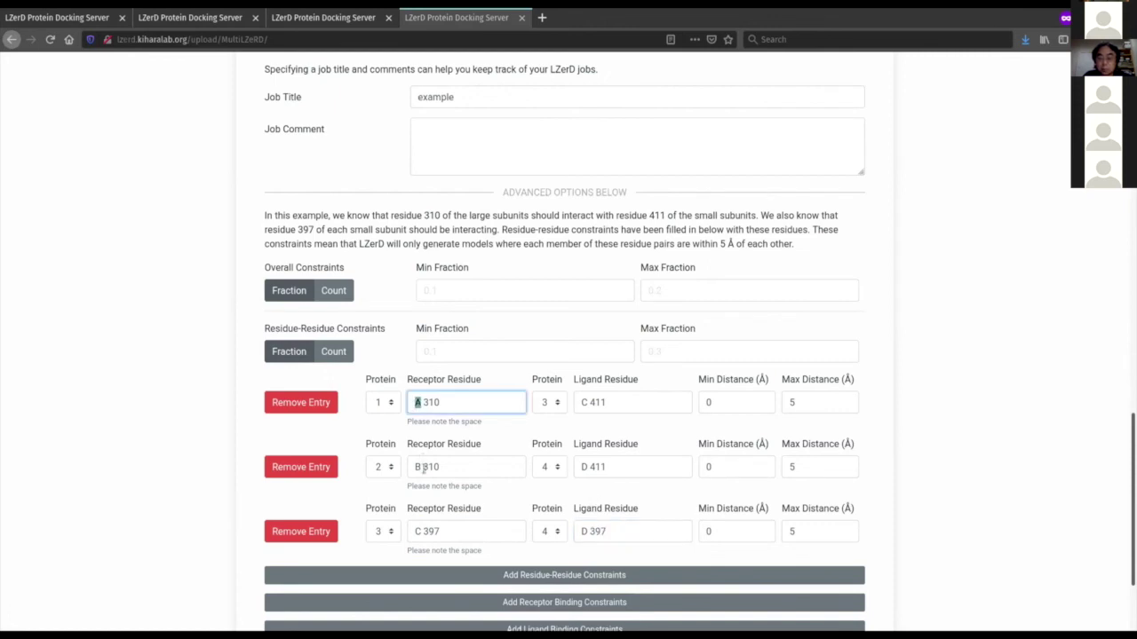
pyautogui.click(471, 400)
pyautogui.click(621, 404)
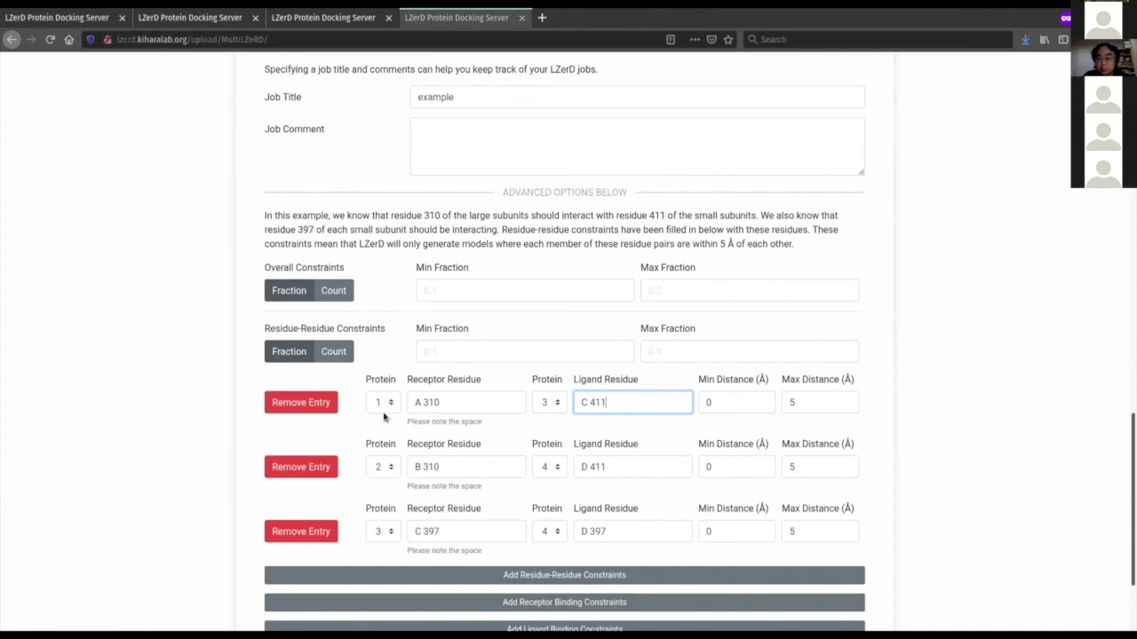
pyautogui.click(392, 404)
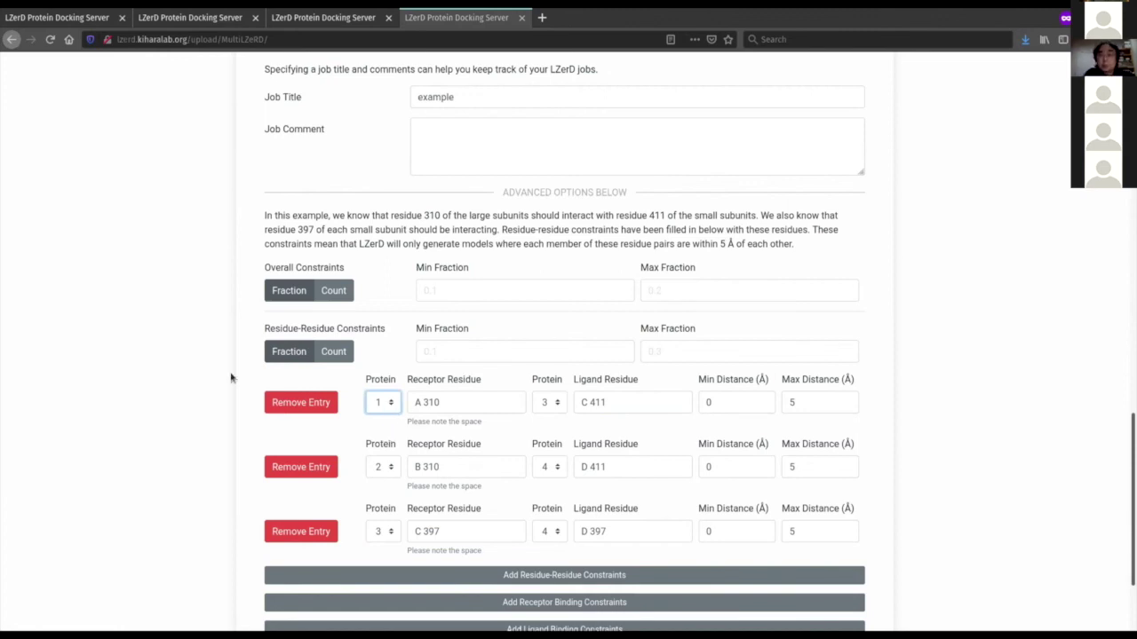
pyautogui.scroll(10, 197, 389)
pyautogui.scroll(4, 382, 373)
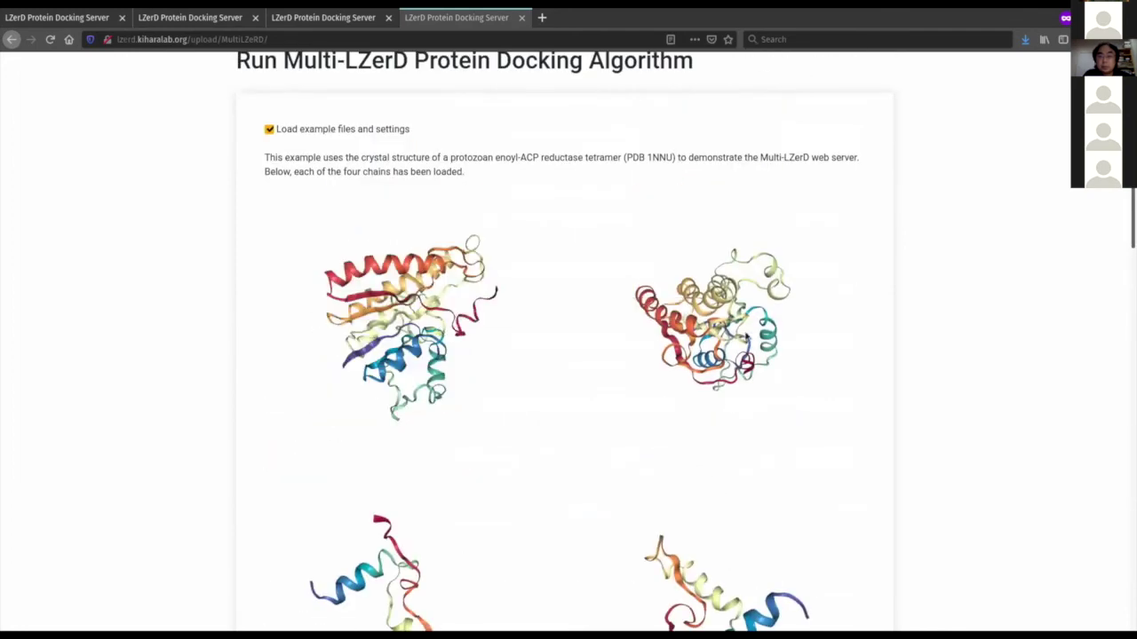
pyautogui.scroll(-5, 954, 379)
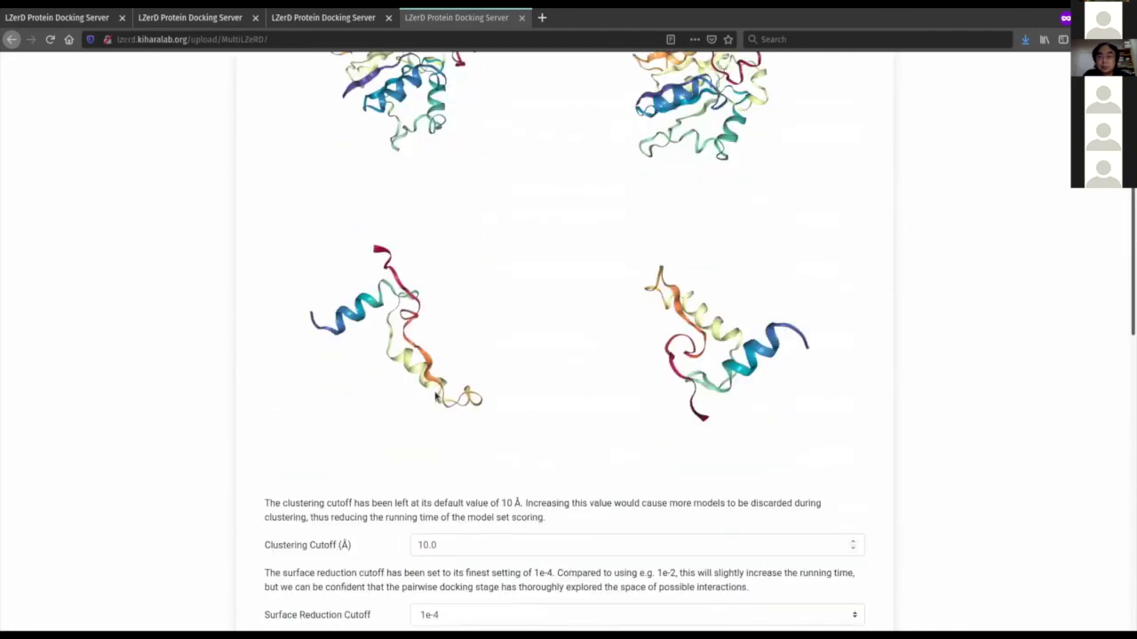
pyautogui.moveTo(686, 382); pyautogui.dragTo(937, 374)
pyautogui.scroll(-9, 984, 412)
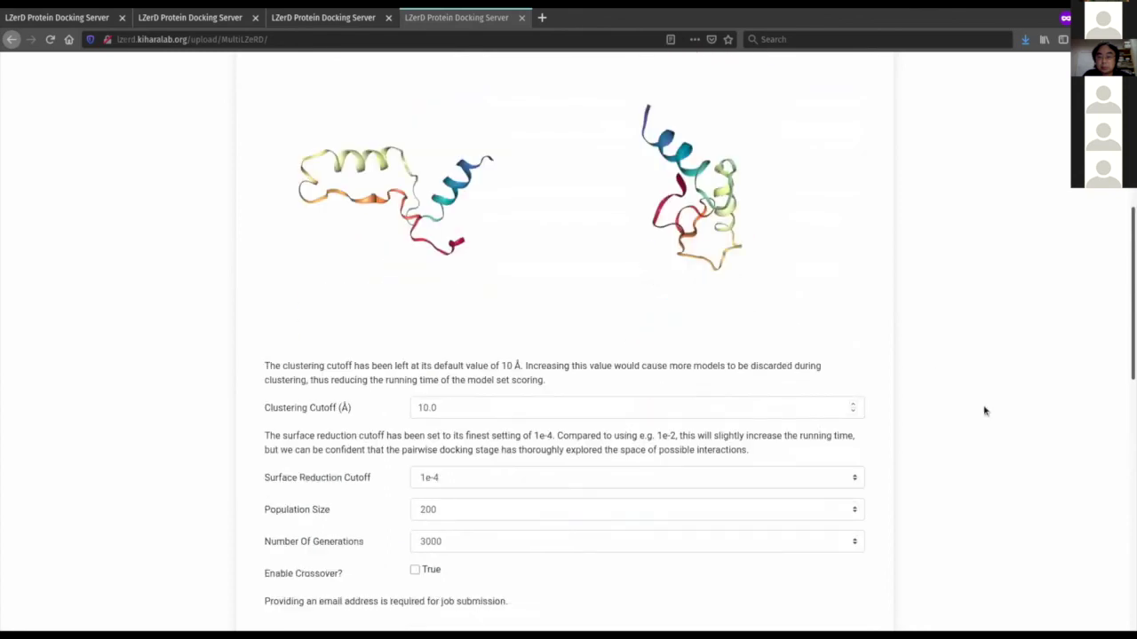
pyautogui.scroll(-6, 985, 417)
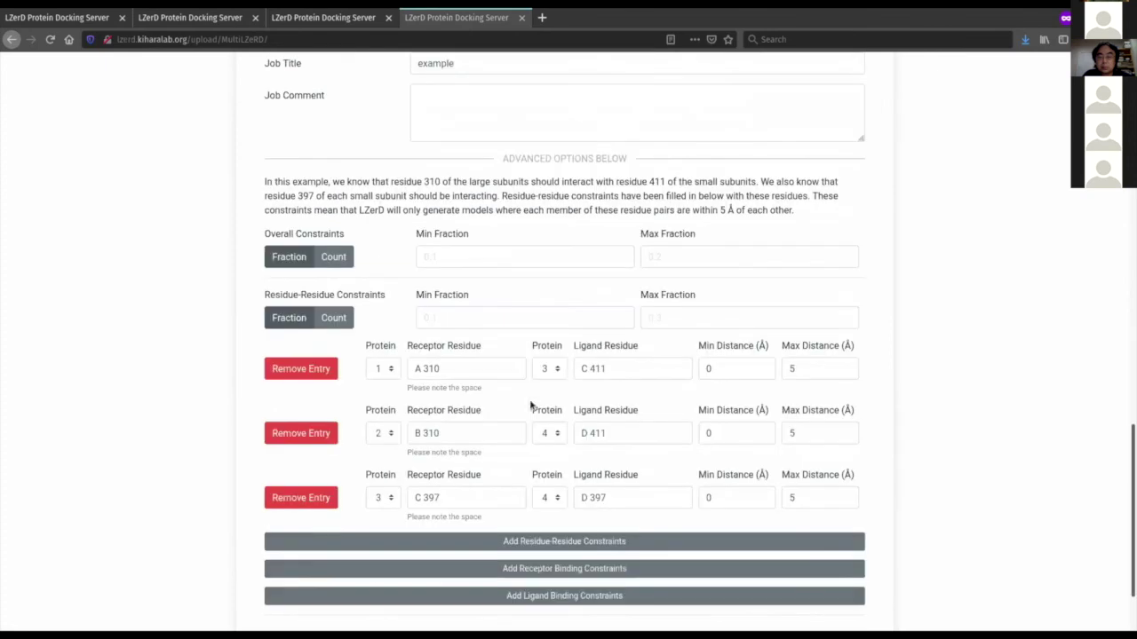
pyautogui.click(391, 375)
pyautogui.click(417, 369)
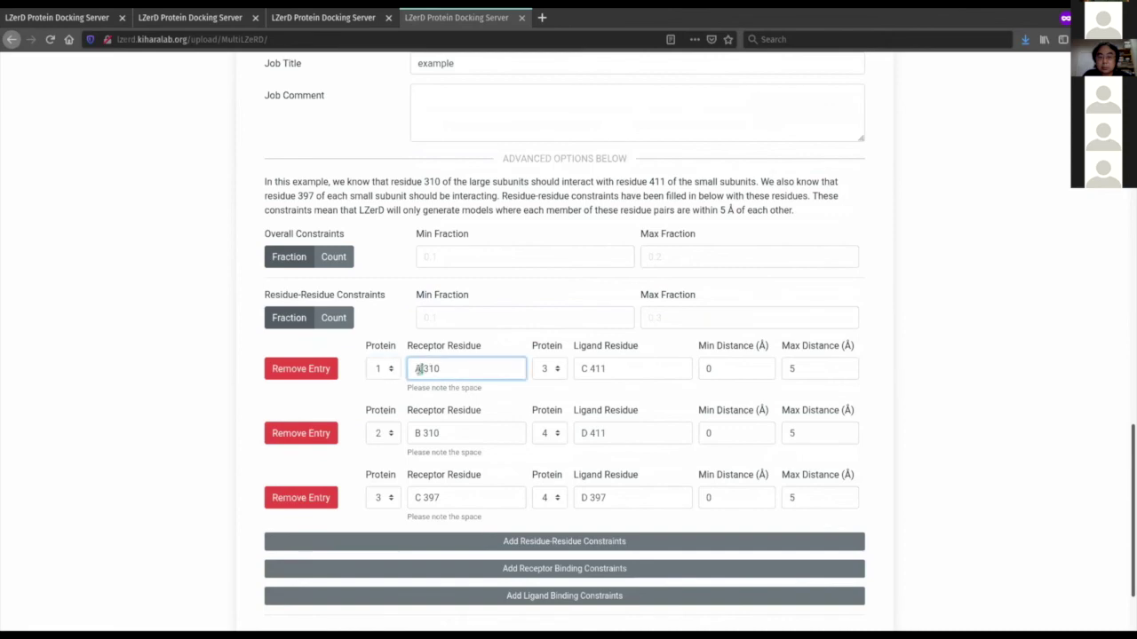
pyautogui.click(455, 371)
pyautogui.scroll(15, 22, 291)
pyautogui.scroll(2, 165, 316)
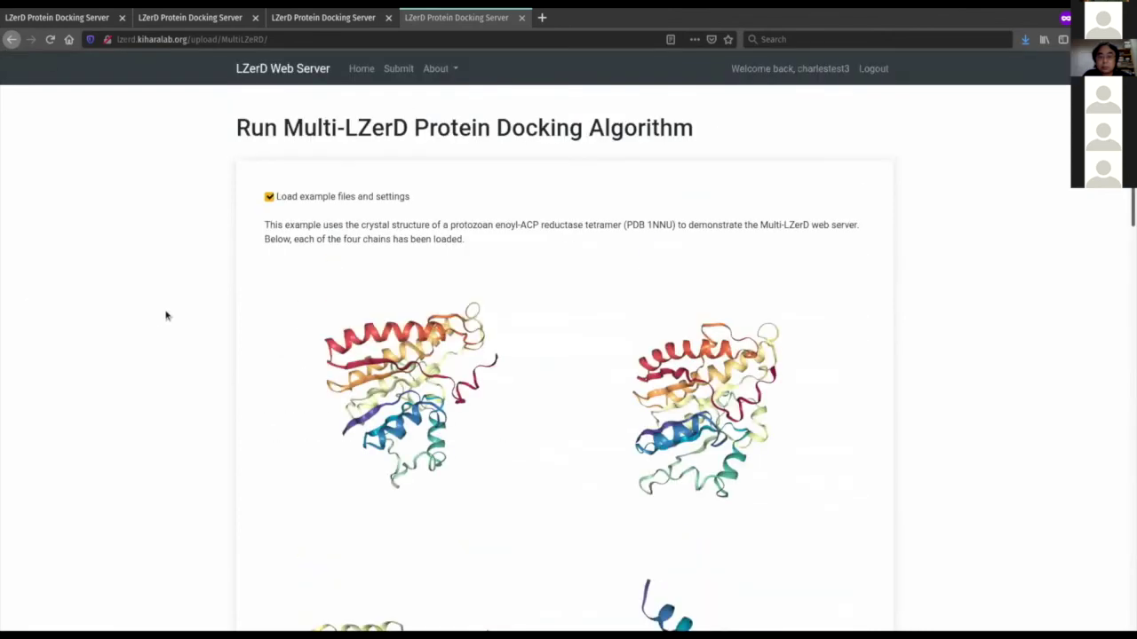
pyautogui.moveTo(510, 356); pyautogui.dragTo(180, 381)
pyautogui.scroll(-3, 101, 482)
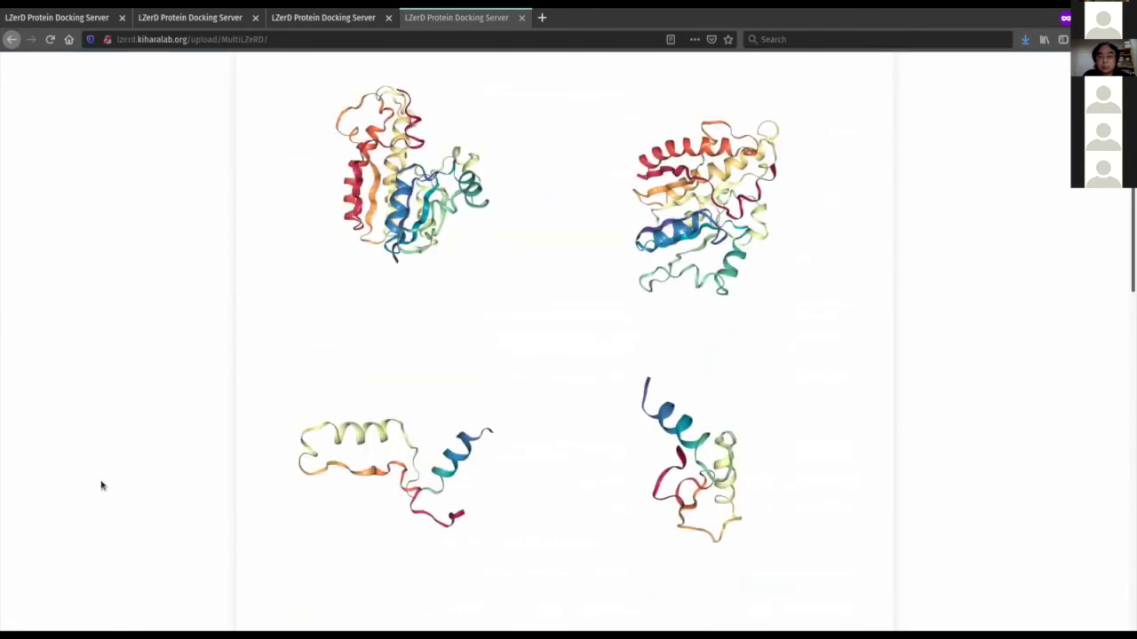
pyautogui.moveTo(414, 147); pyautogui.dragTo(298, 428)
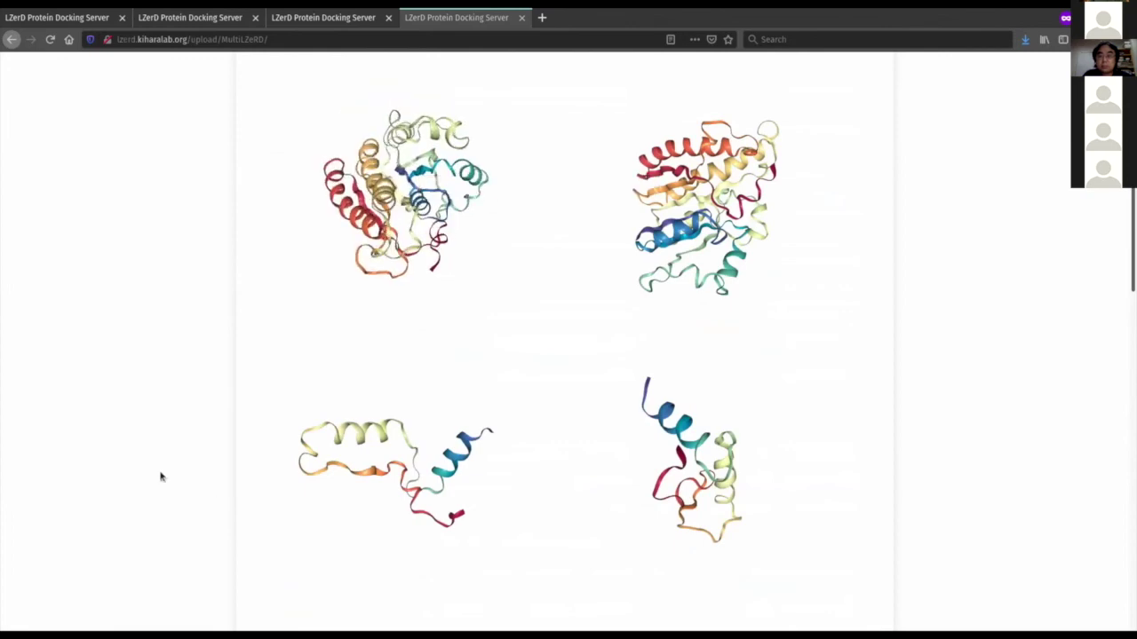
pyautogui.scroll(-15, 135, 364)
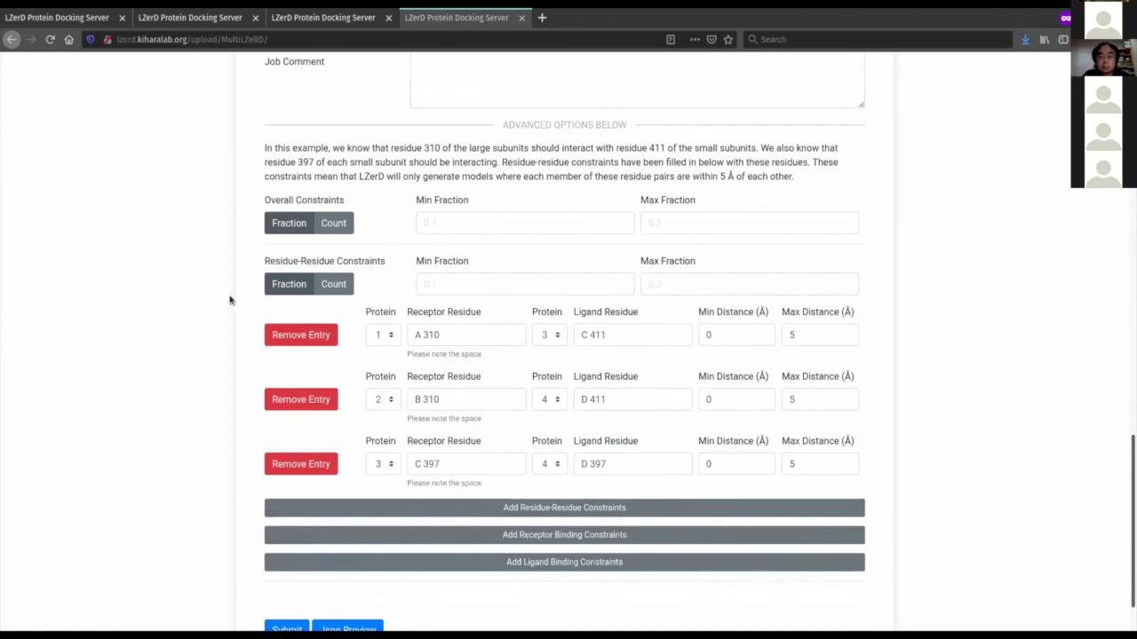
pyautogui.scroll(1, 229, 300)
# Submit the example Multi-LZerD job and open the existing-jobs list showing it
pyautogui.scroll(-2, 213, 391)
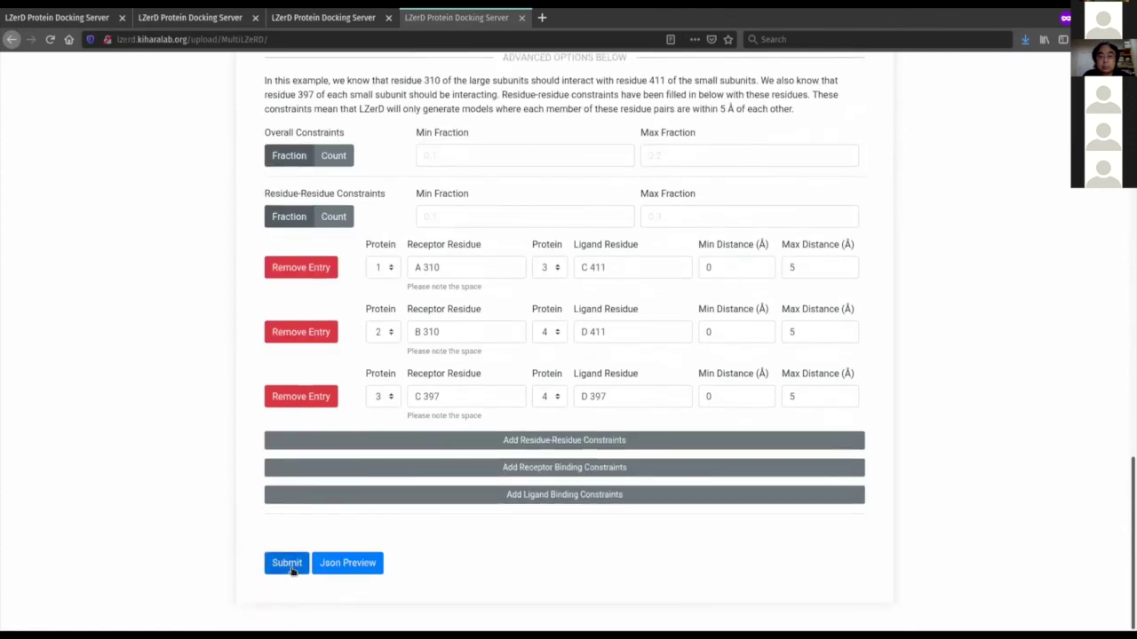
pyautogui.click(289, 569)
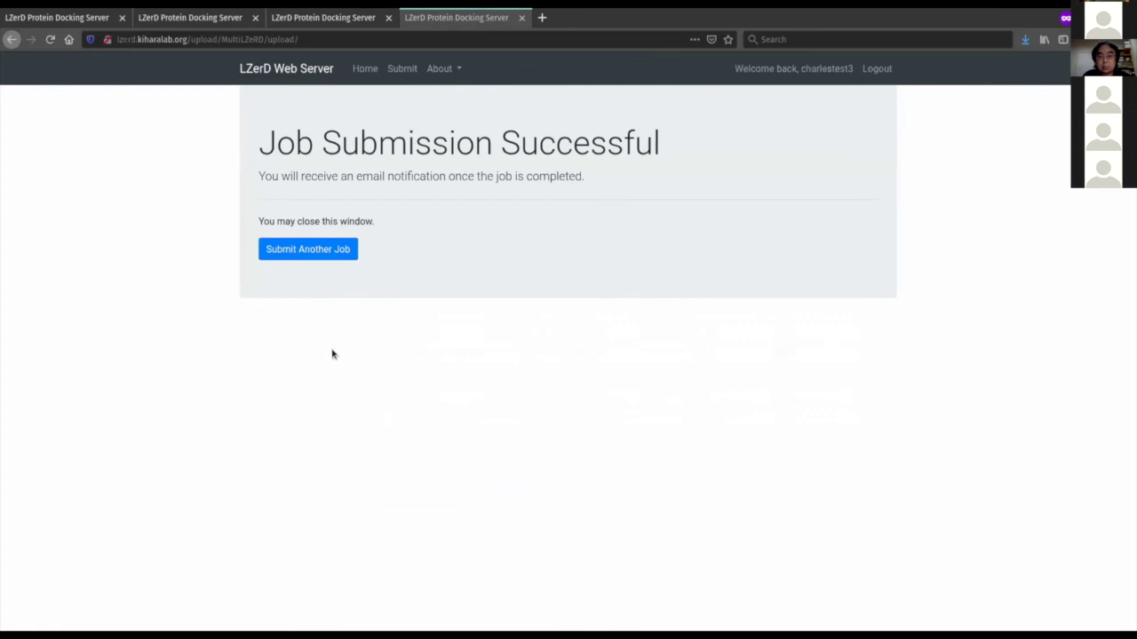
pyautogui.click(840, 69)
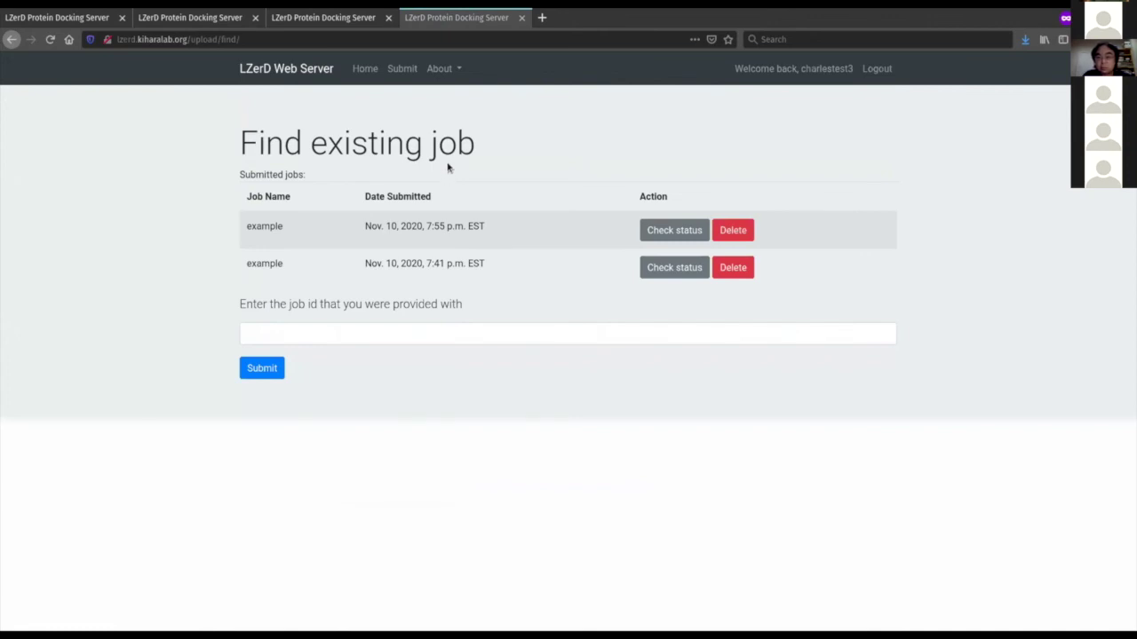
# Reload the Multi-LZerD result tab and rotate the protein with its top-50 centroids
pyautogui.click(317, 19)
pyautogui.click(419, 39)
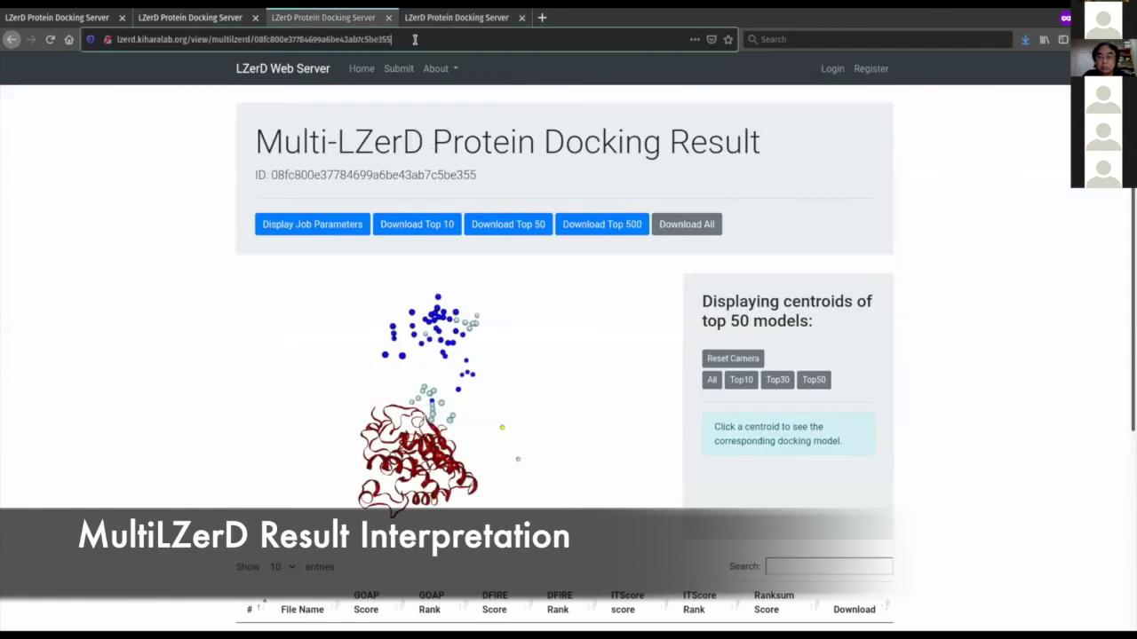
pyautogui.press('Return')
pyautogui.click(419, 39)
pyautogui.press('BackSpace')
pyautogui.click(435, 68)
pyautogui.click(419, 40)
pyautogui.press('Escape')
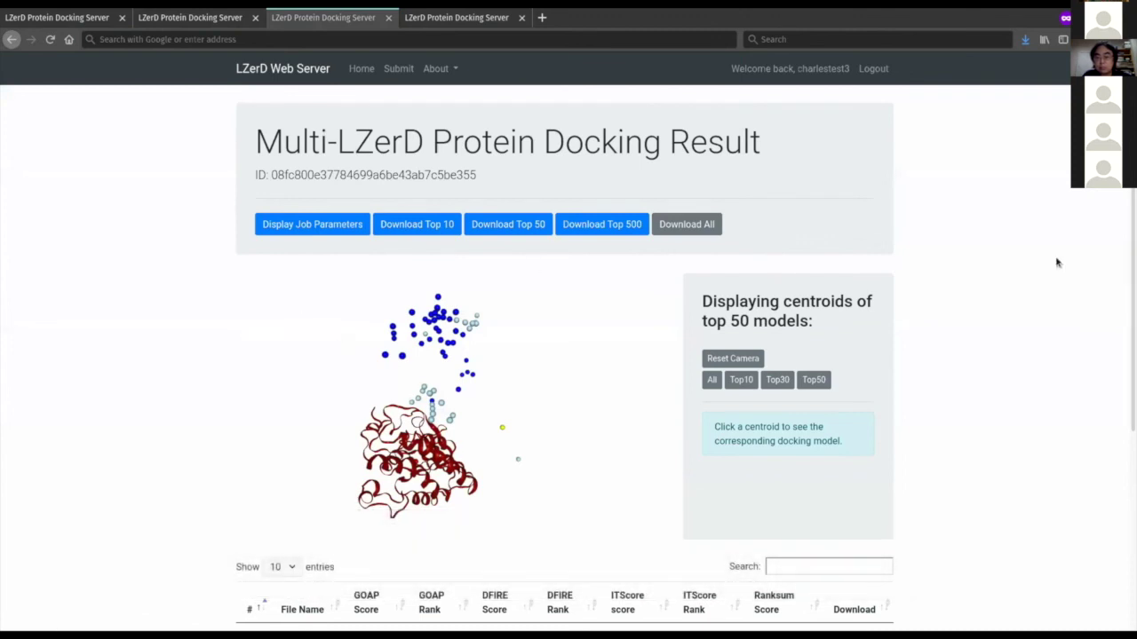
pyautogui.scroll(-2, 1018, 249)
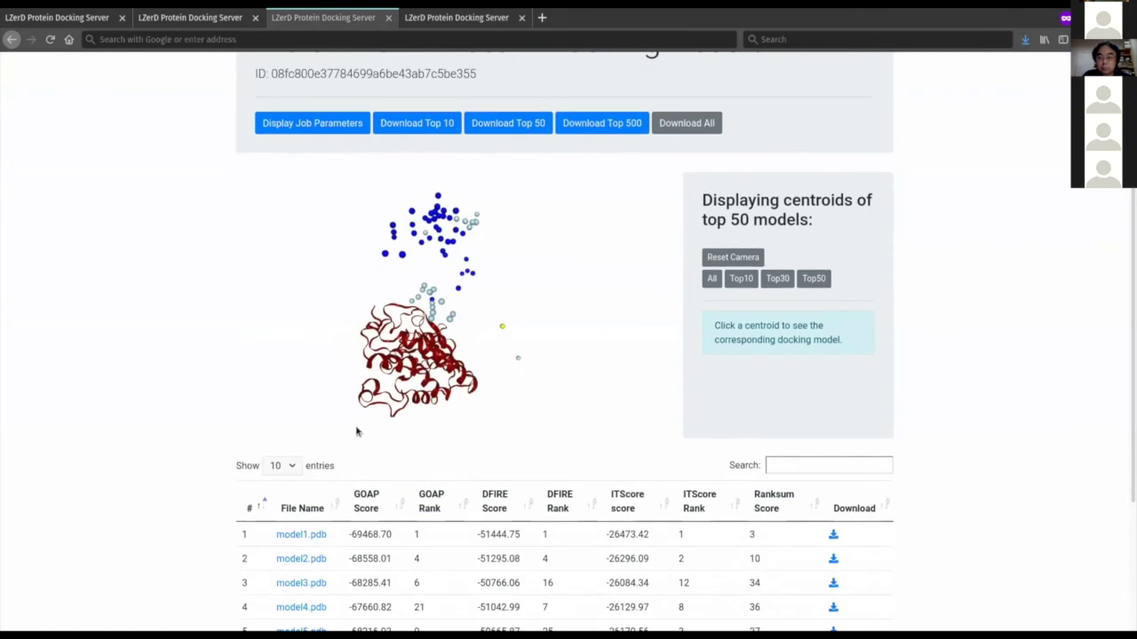
pyautogui.moveTo(383, 342); pyautogui.dragTo(526, 259)
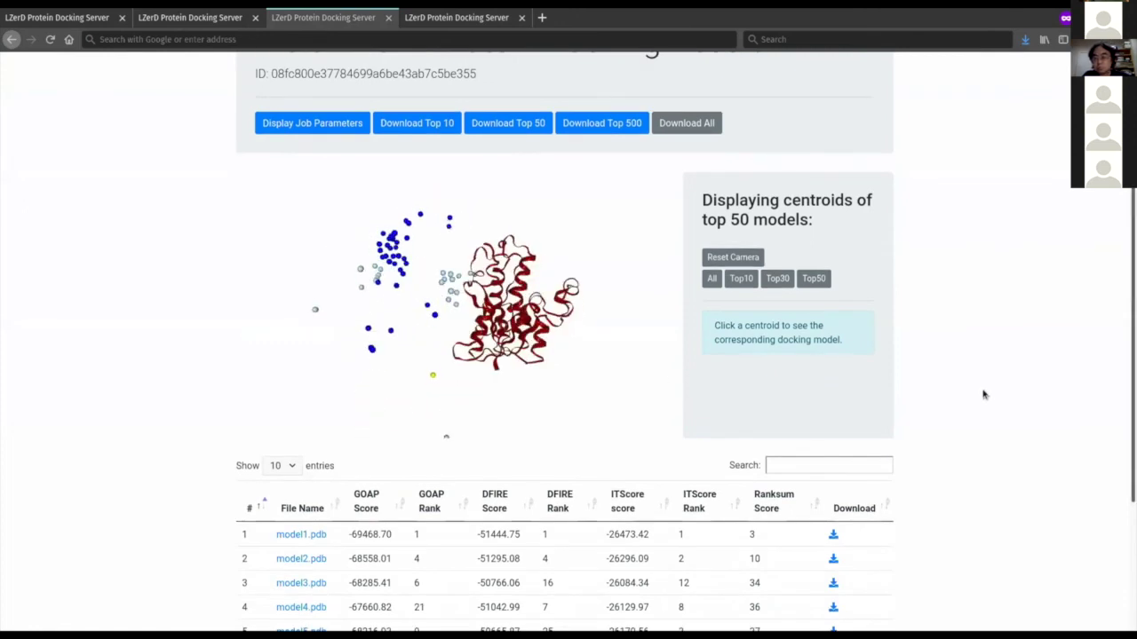
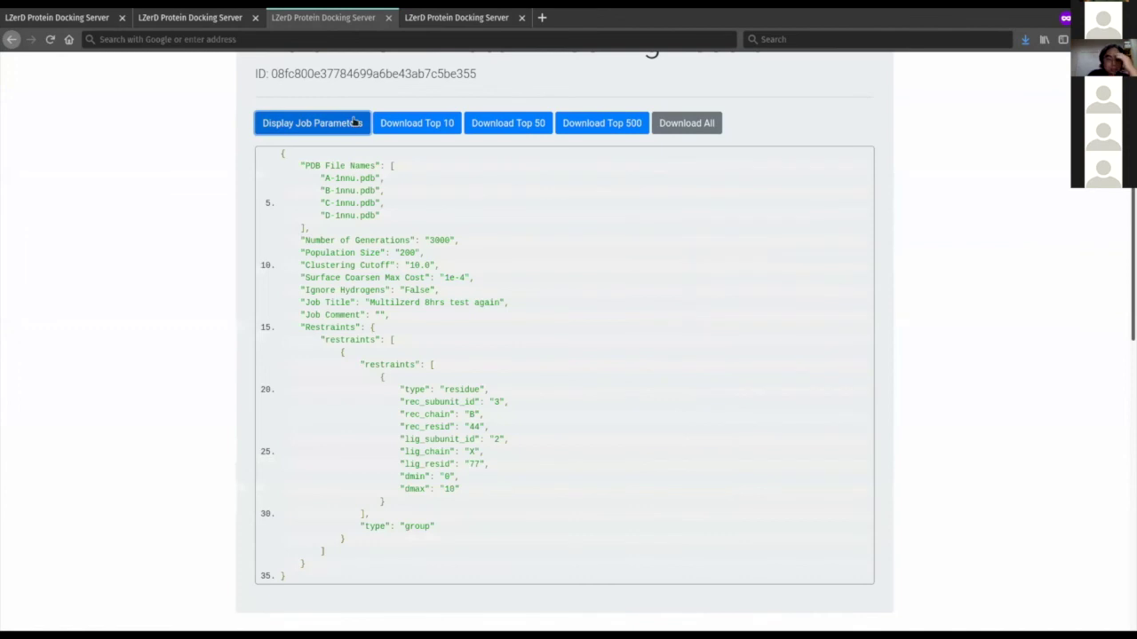
# Collapse the job parameters listing to reveal the top-50 centroid viewer and the score table
pyautogui.click(355, 124)
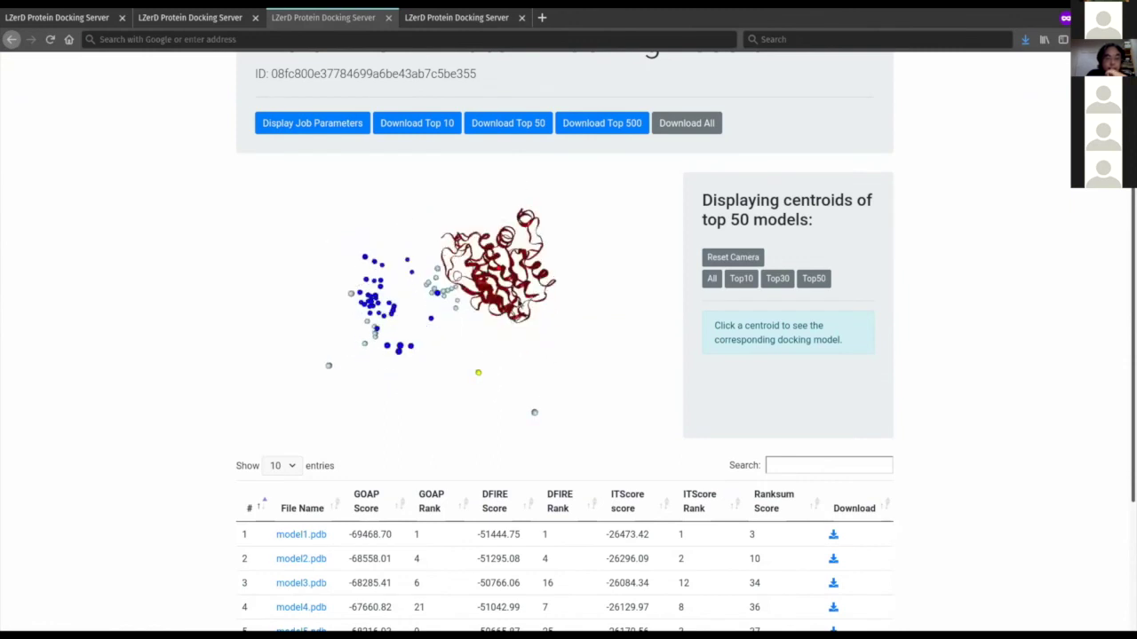
# Rotate the centroid view, then load and rotate docking model 49's complex
pyautogui.moveTo(470, 347); pyautogui.dragTo(508, 273)
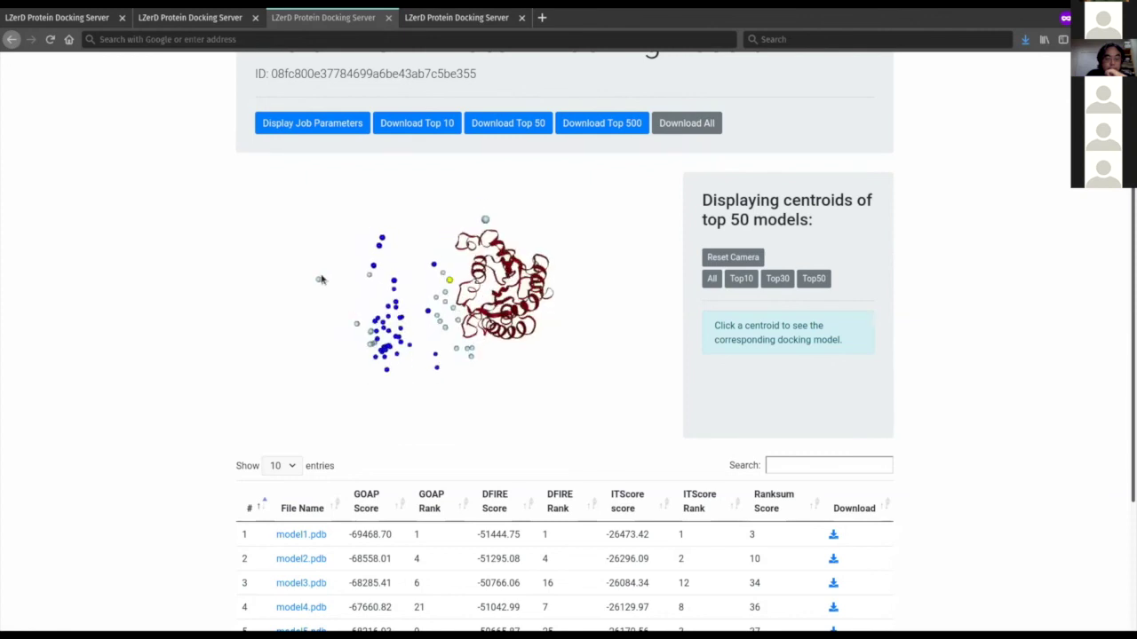
pyautogui.moveTo(318, 282)
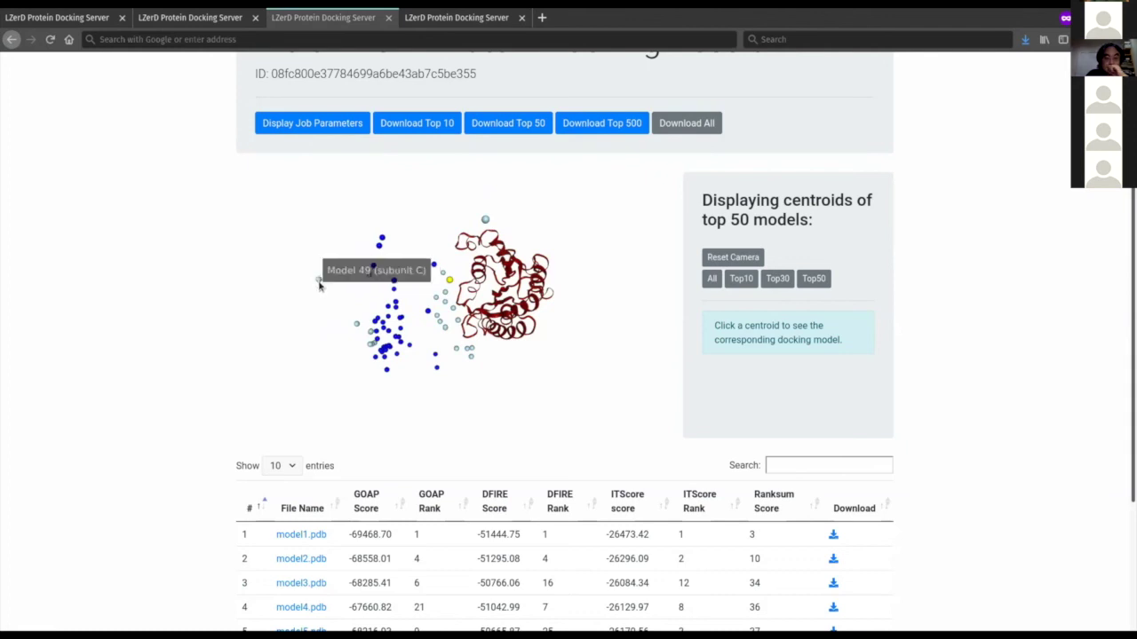
pyautogui.click(319, 282)
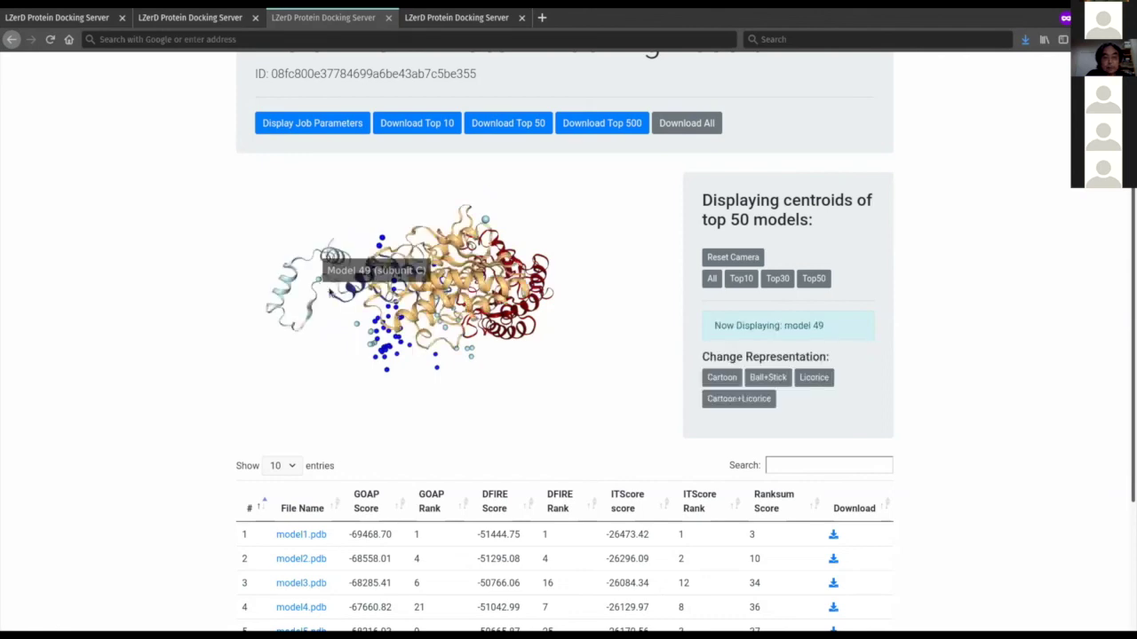
pyautogui.moveTo(499, 217); pyautogui.dragTo(359, 301)
# Preview centroid models 41, 17 and 42, then load docking model 14
pyautogui.click(389, 233)
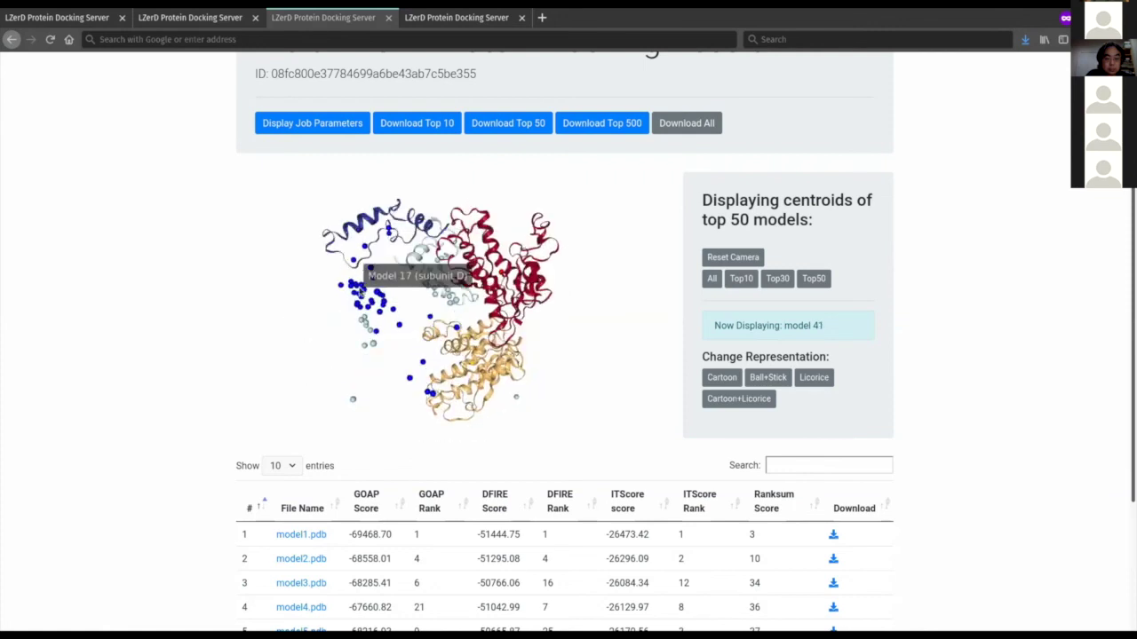
pyautogui.click(364, 296)
pyautogui.click(375, 327)
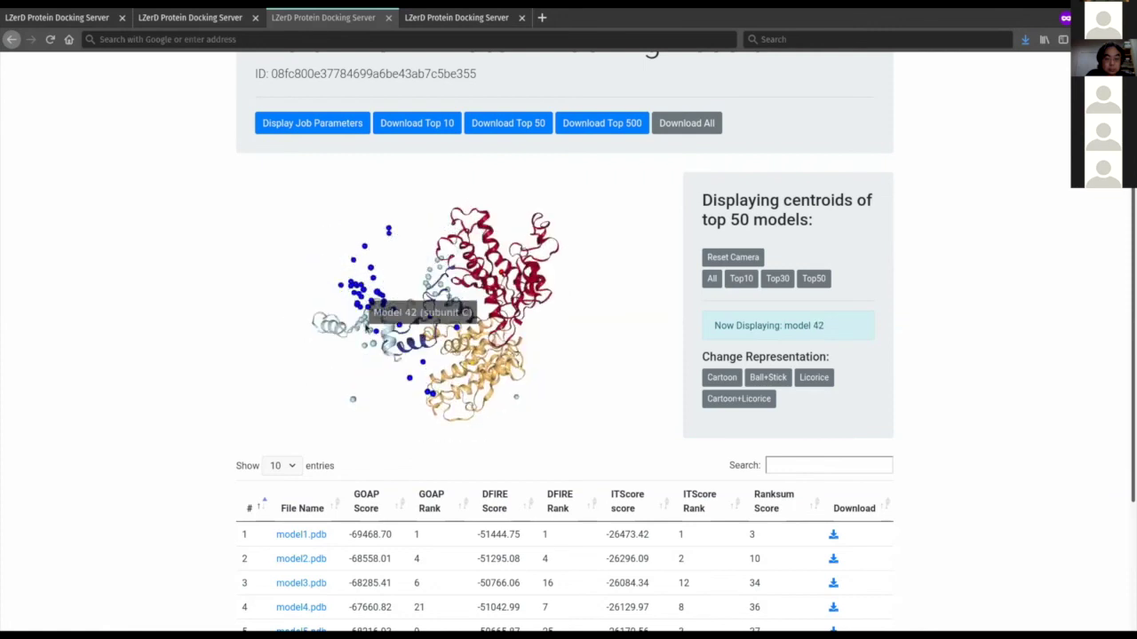
pyautogui.click(388, 234)
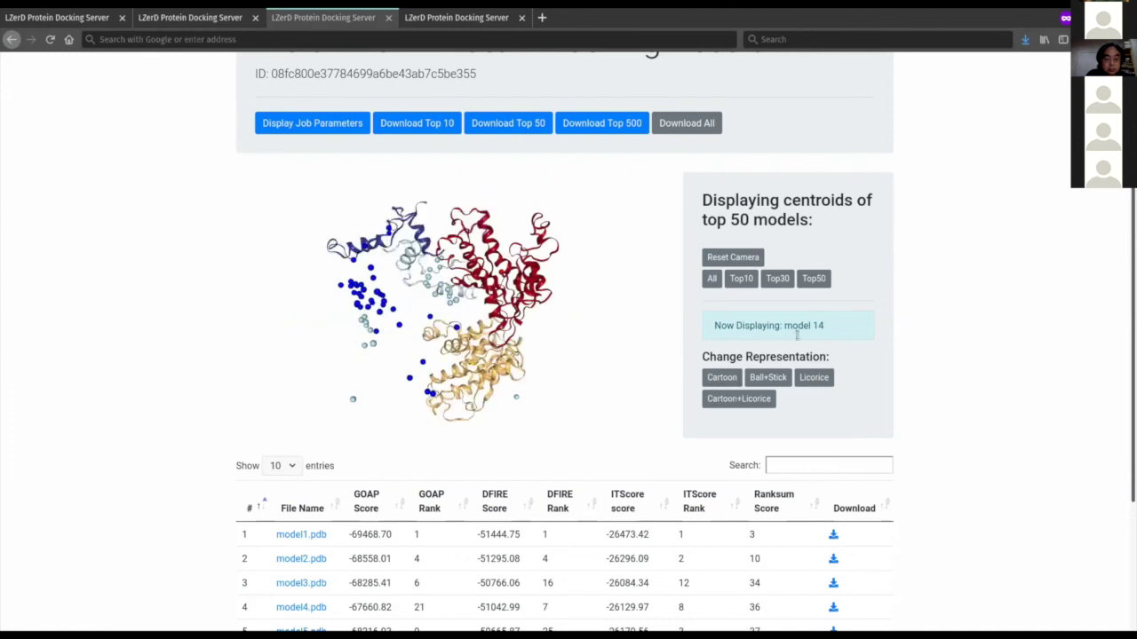
pyautogui.scroll(-3, 853, 355)
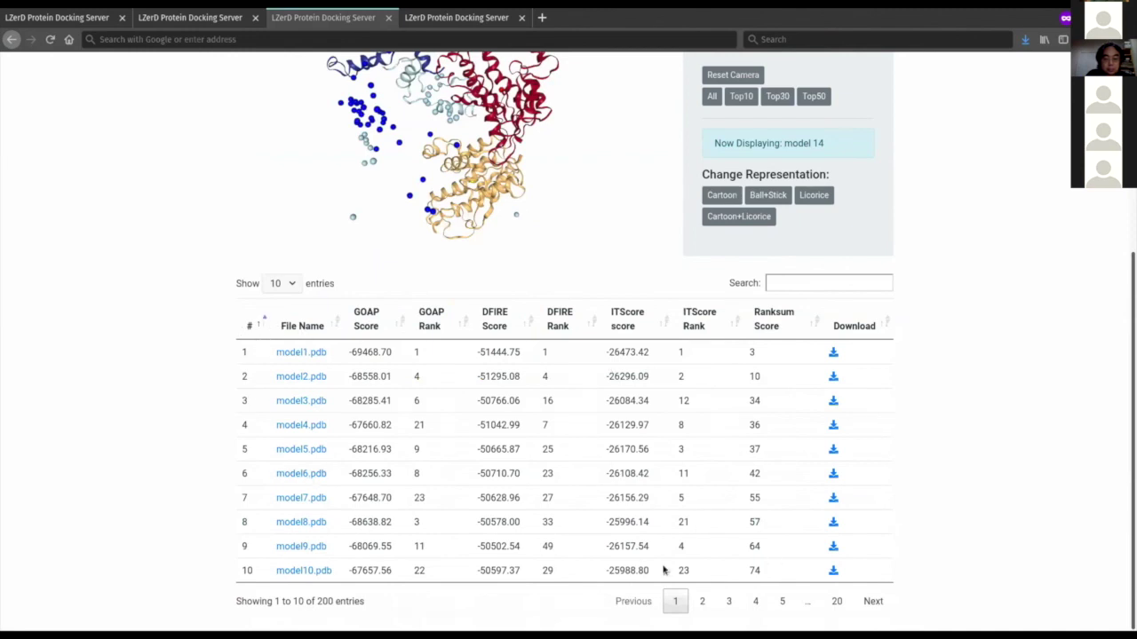
pyautogui.scroll(4, 774, 471)
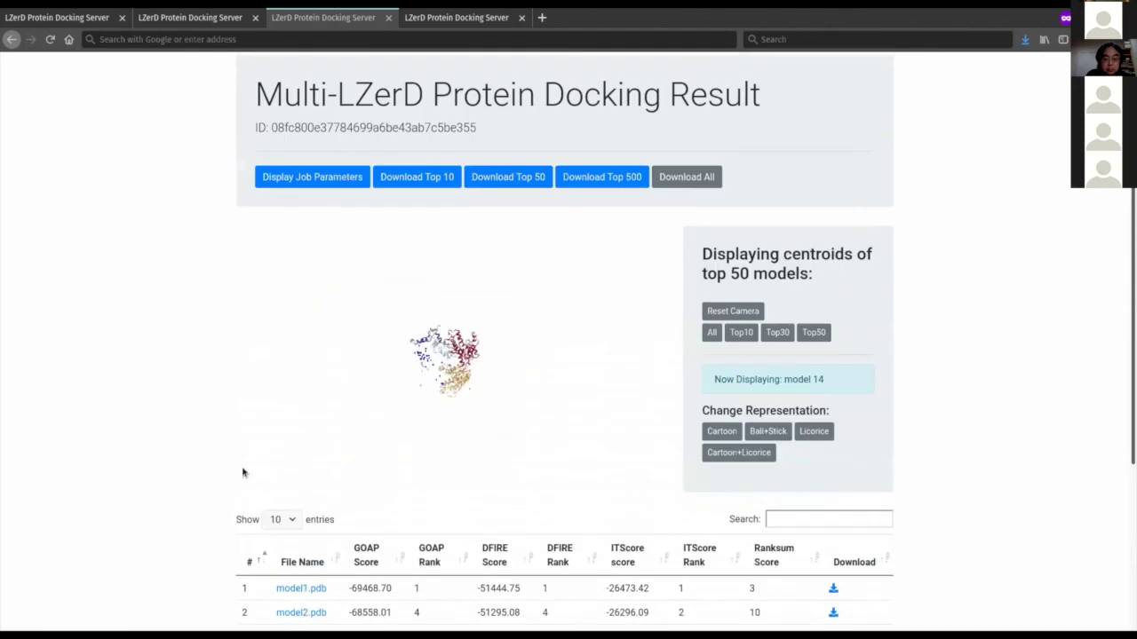
pyautogui.scroll(-4, 761, 472)
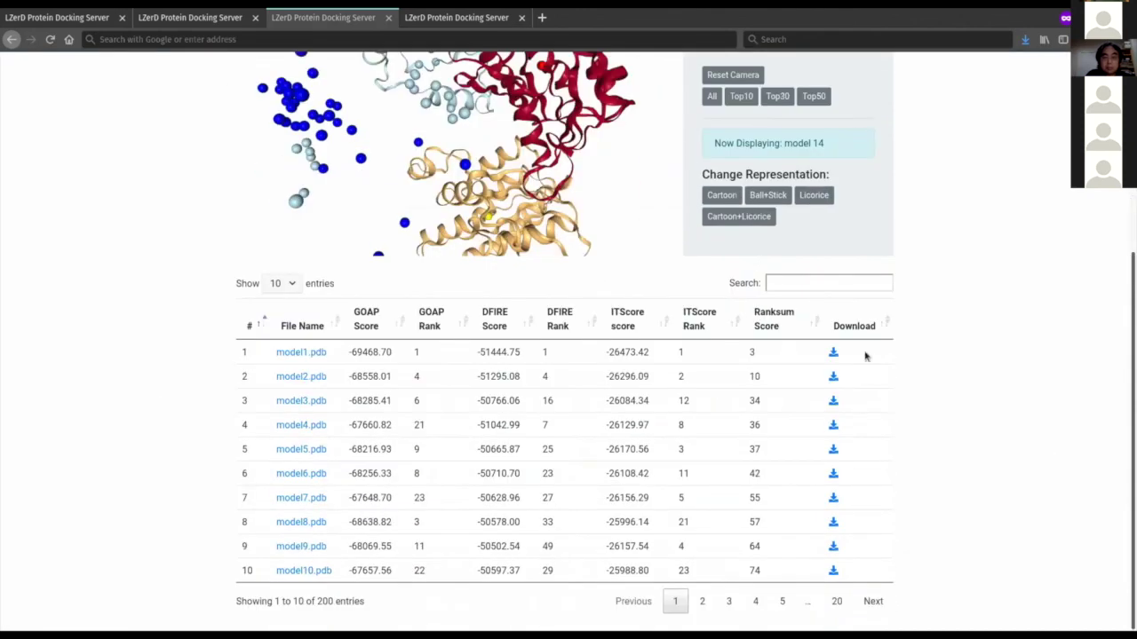
pyautogui.scroll(1, 1002, 364)
pyautogui.scroll(4, 1002, 364)
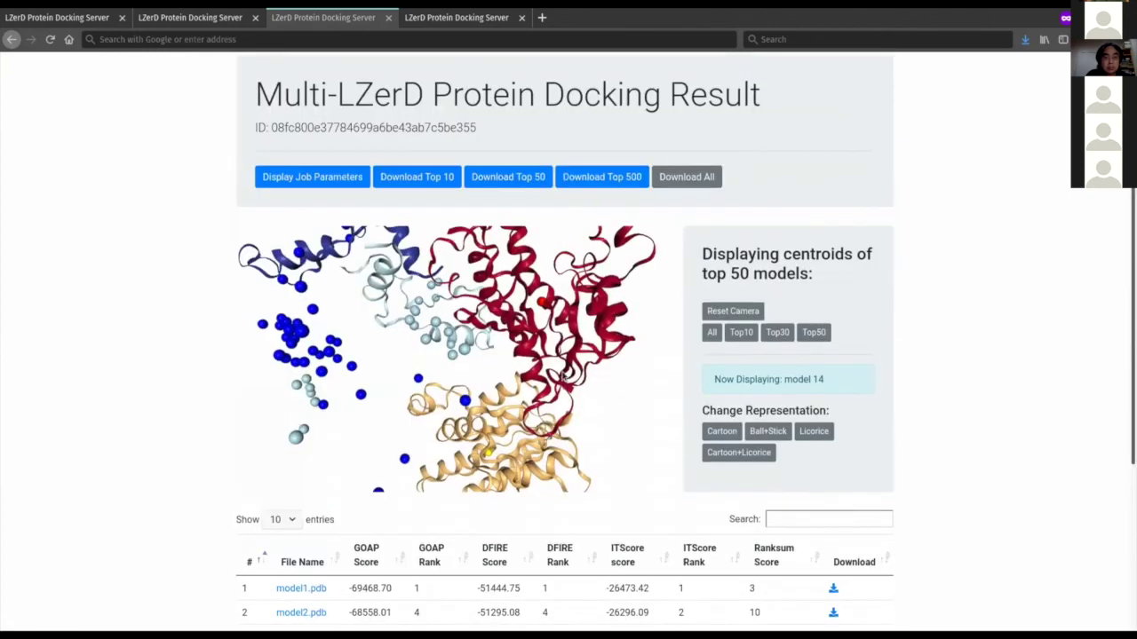
pyautogui.scroll(-3, 565, 377)
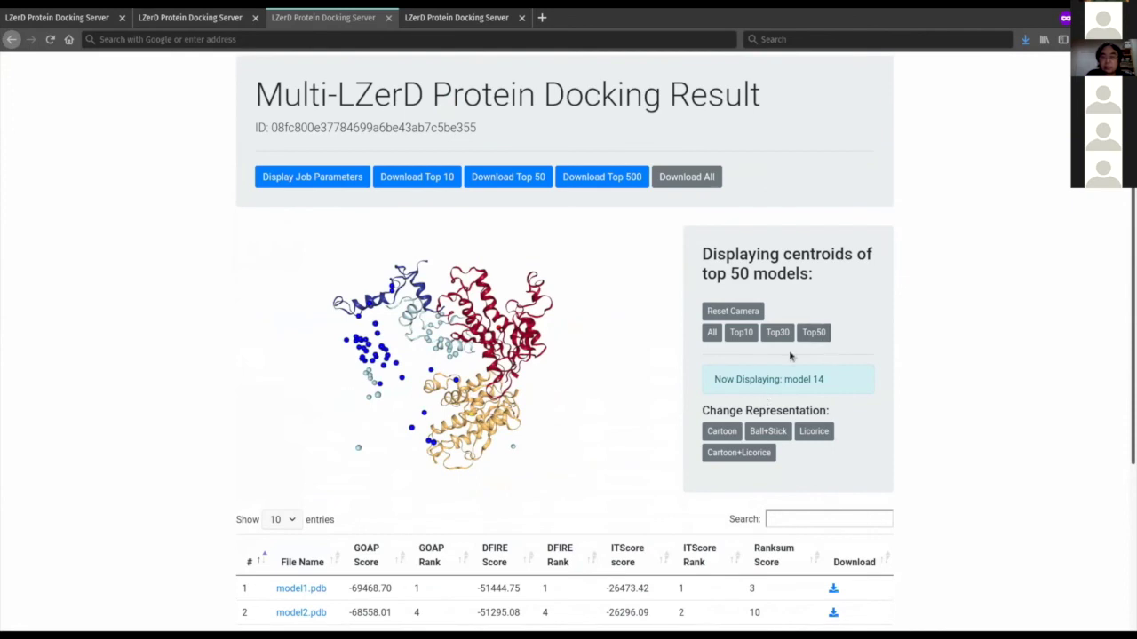
pyautogui.scroll(-4, 1017, 412)
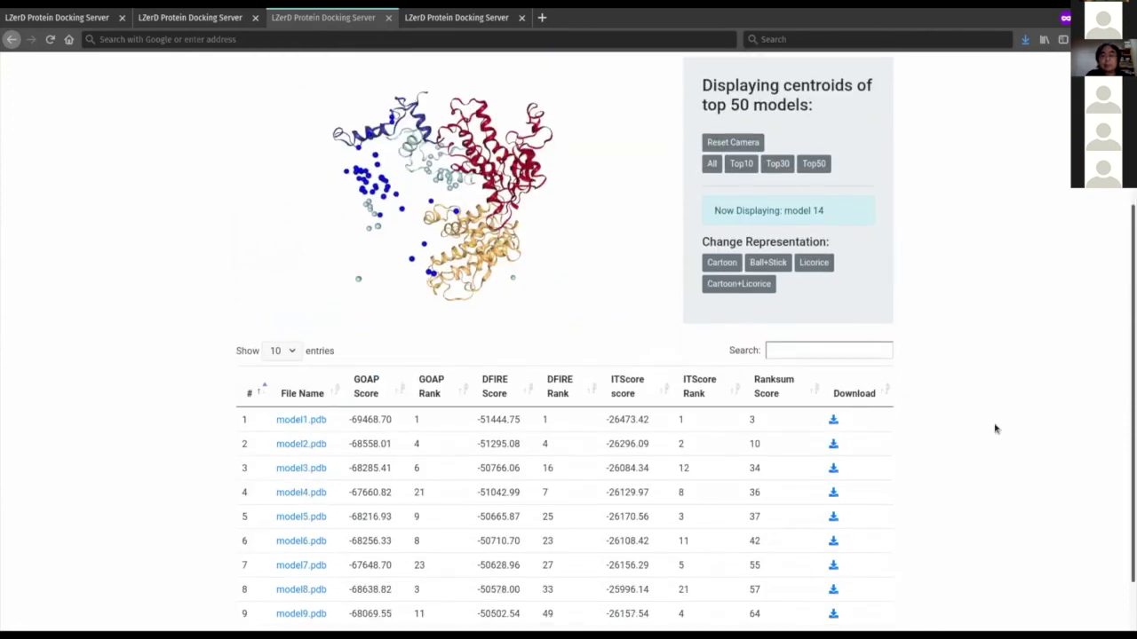
pyautogui.scroll(1, 908, 408)
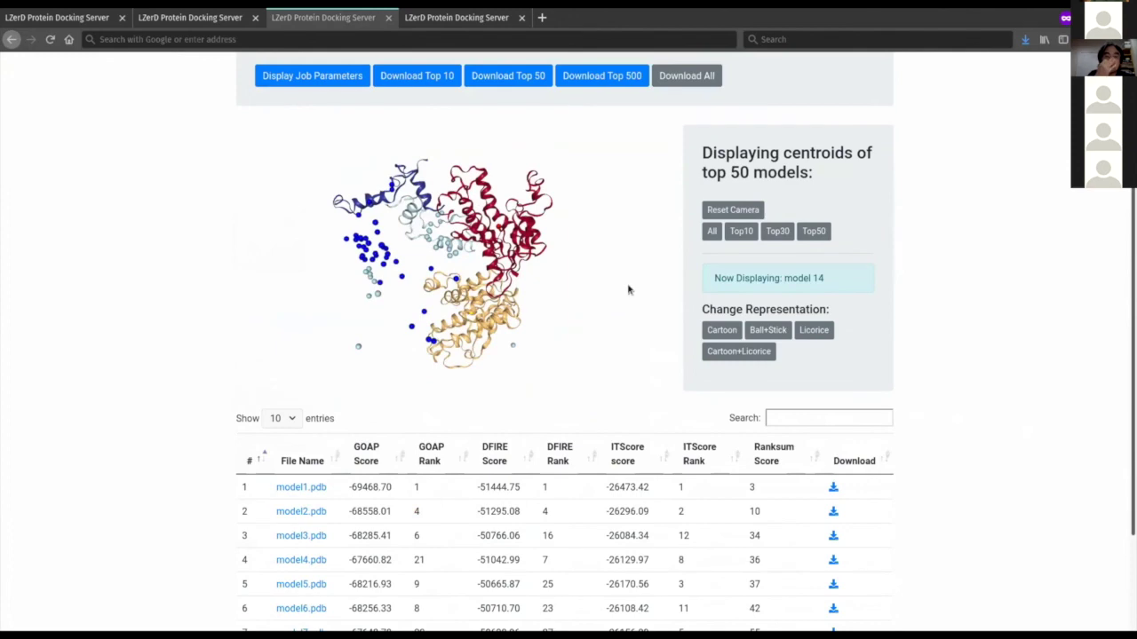
pyautogui.moveTo(491, 213); pyautogui.dragTo(477, 282)
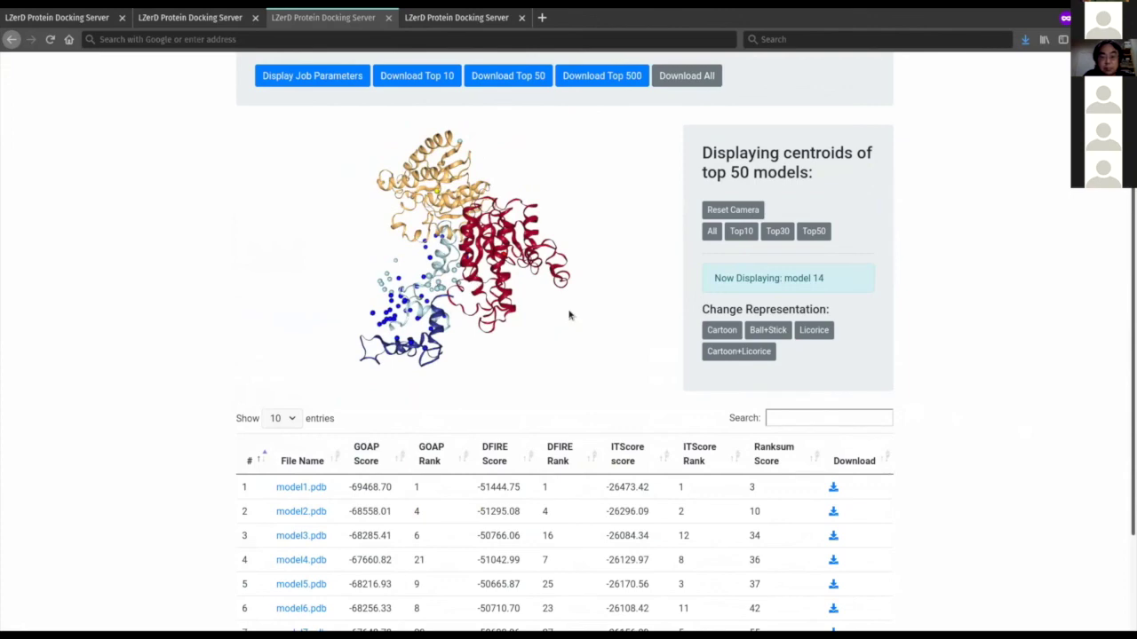
pyautogui.moveTo(495, 247); pyautogui.dragTo(532, 365)
pyautogui.scroll(-2, 946, 411)
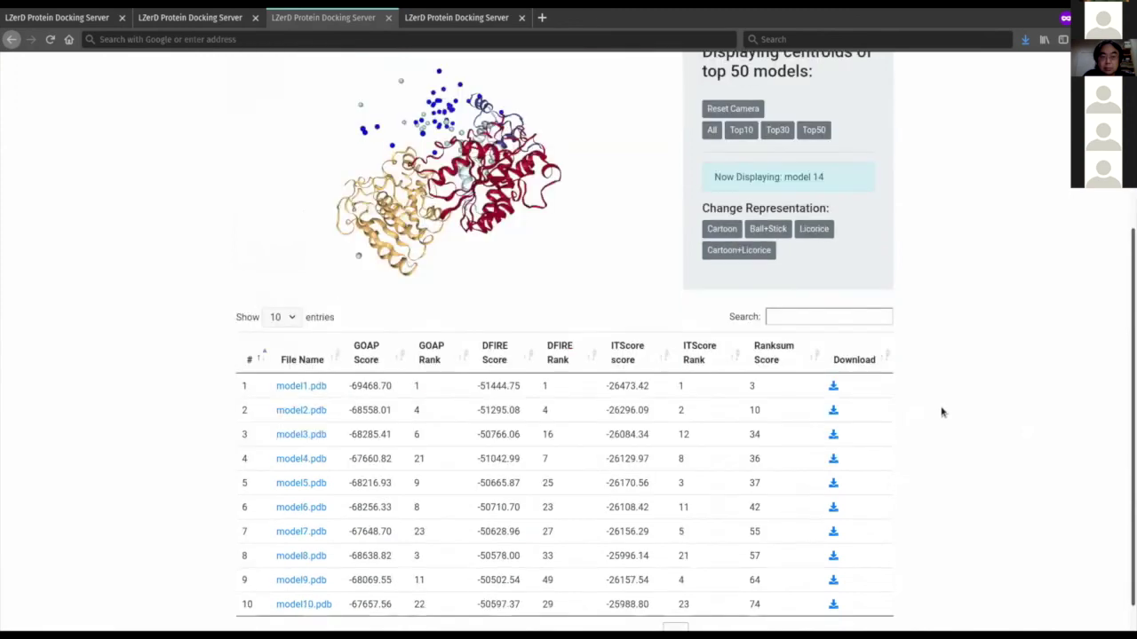
pyautogui.scroll(3, 946, 411)
pyautogui.scroll(-2, 954, 400)
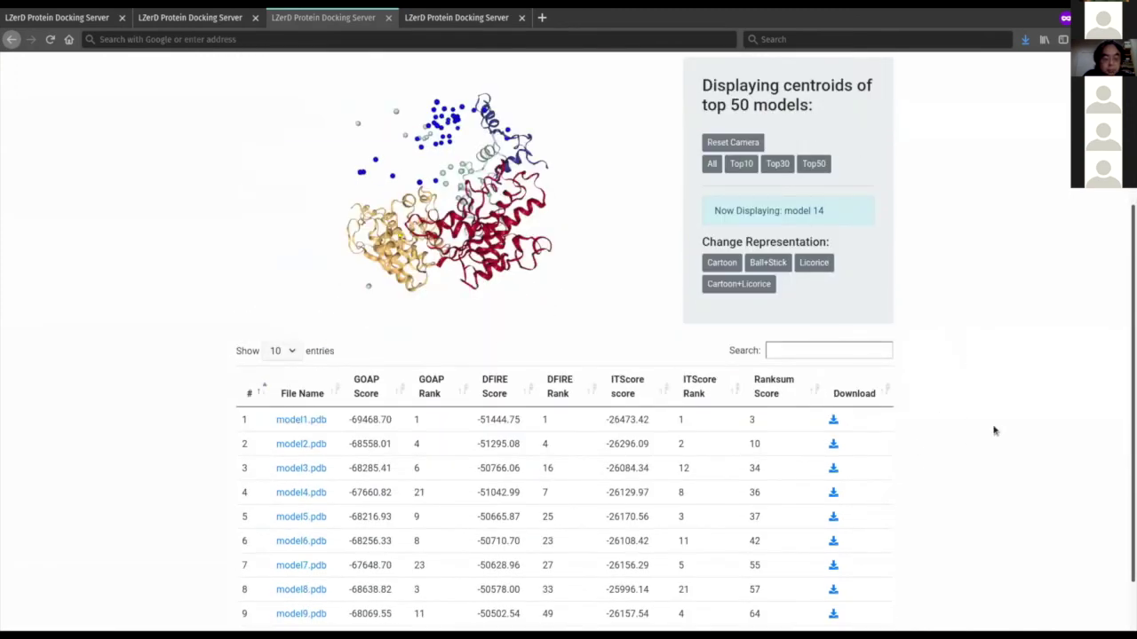
pyautogui.scroll(-1, 797, 524)
pyautogui.scroll(2, 1057, 497)
pyautogui.moveTo(552, 232)
pyautogui.mouseDown()
pyautogui.moveTo(559, 248)
pyautogui.moveTo(563, 223)
pyautogui.moveTo(555, 247)
pyautogui.mouseUp()
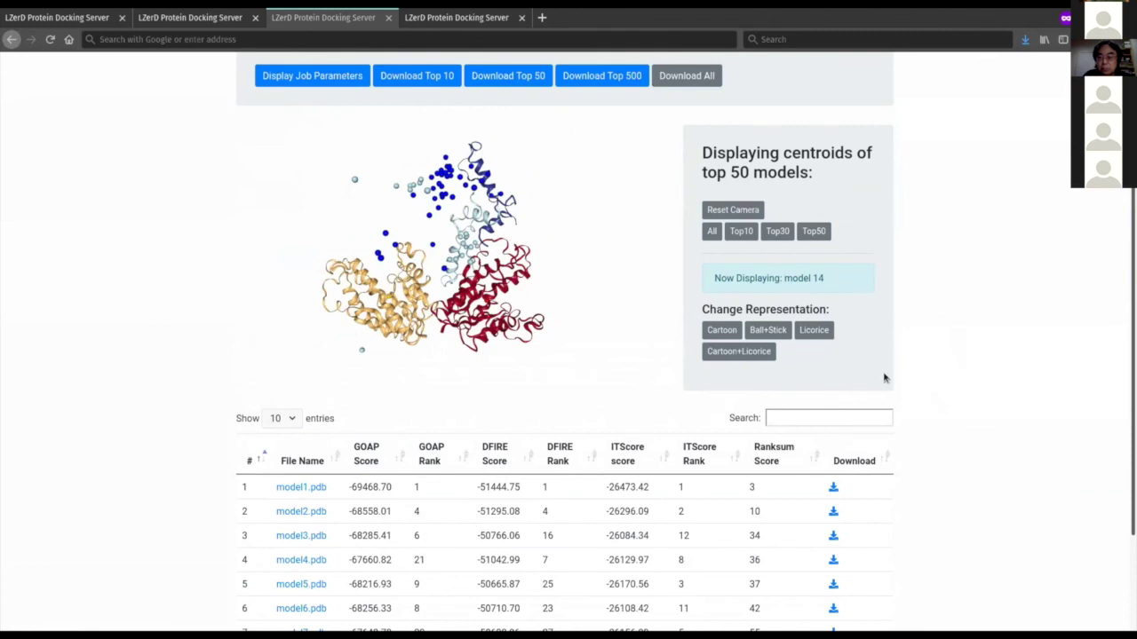
pyautogui.scroll(2, 932, 384)
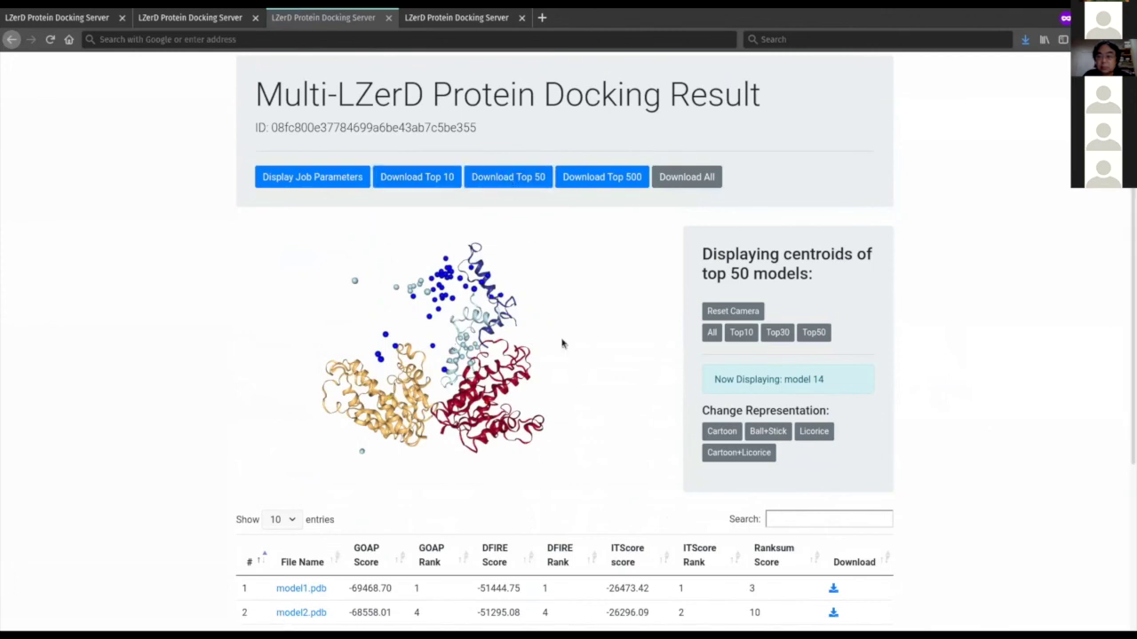
# Download the top 500 docked models, then browse the score table led by model1.pdb
pyautogui.click(598, 181)
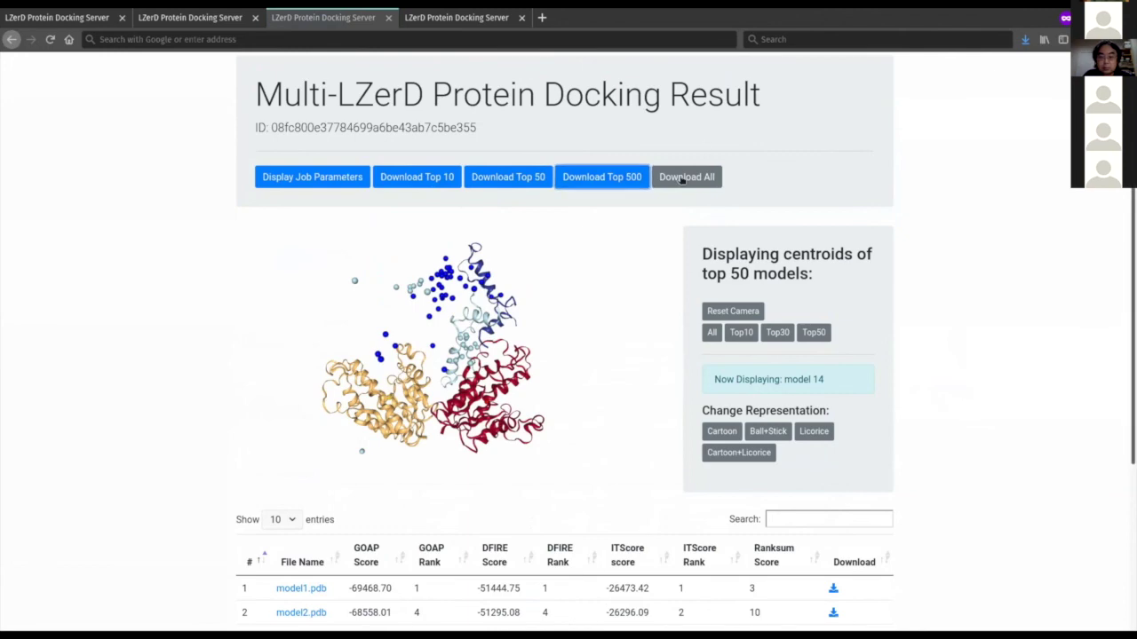
pyautogui.scroll(-1, 917, 346)
pyautogui.scroll(-5, 918, 347)
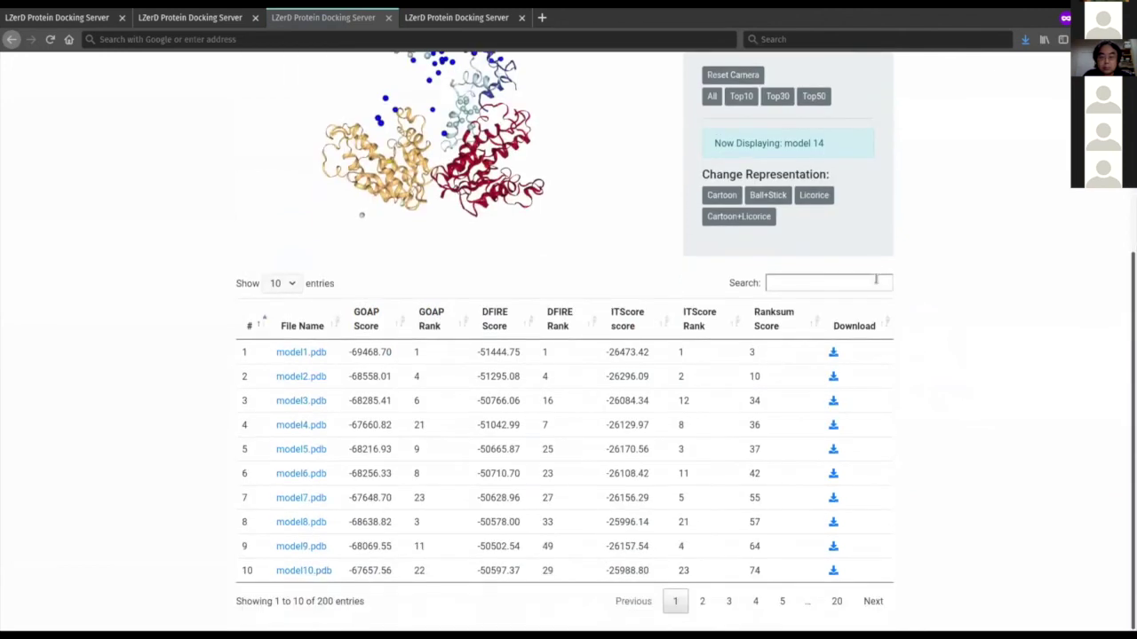
pyautogui.scroll(6, 490, 332)
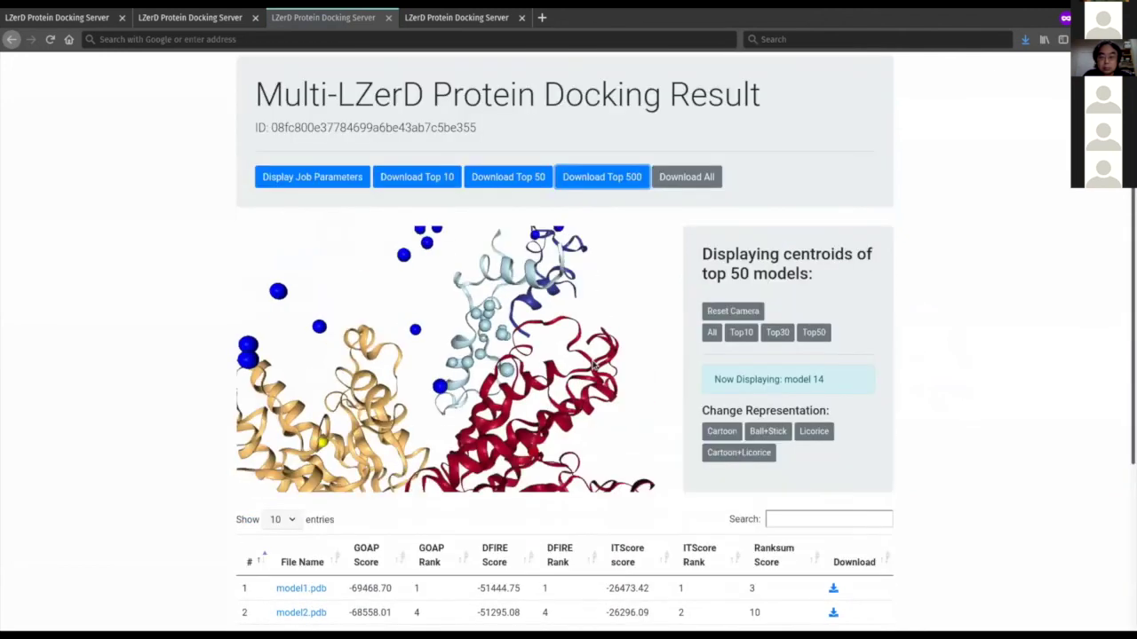
pyautogui.scroll(1, 972, 402)
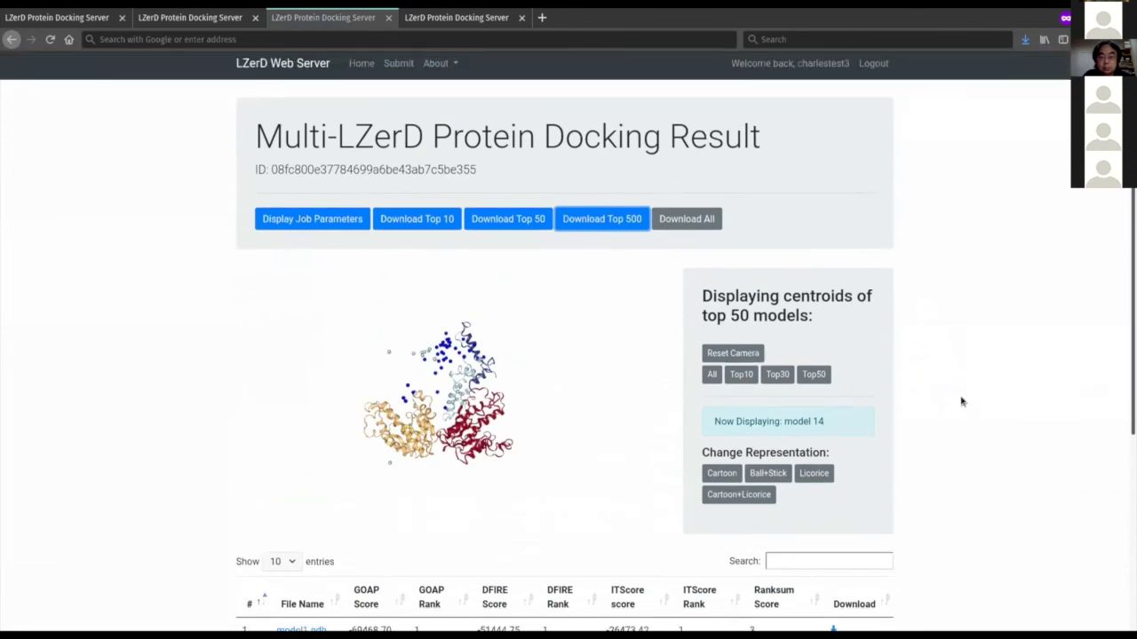
pyautogui.scroll(-4, 963, 403)
pyautogui.scroll(-1, 959, 402)
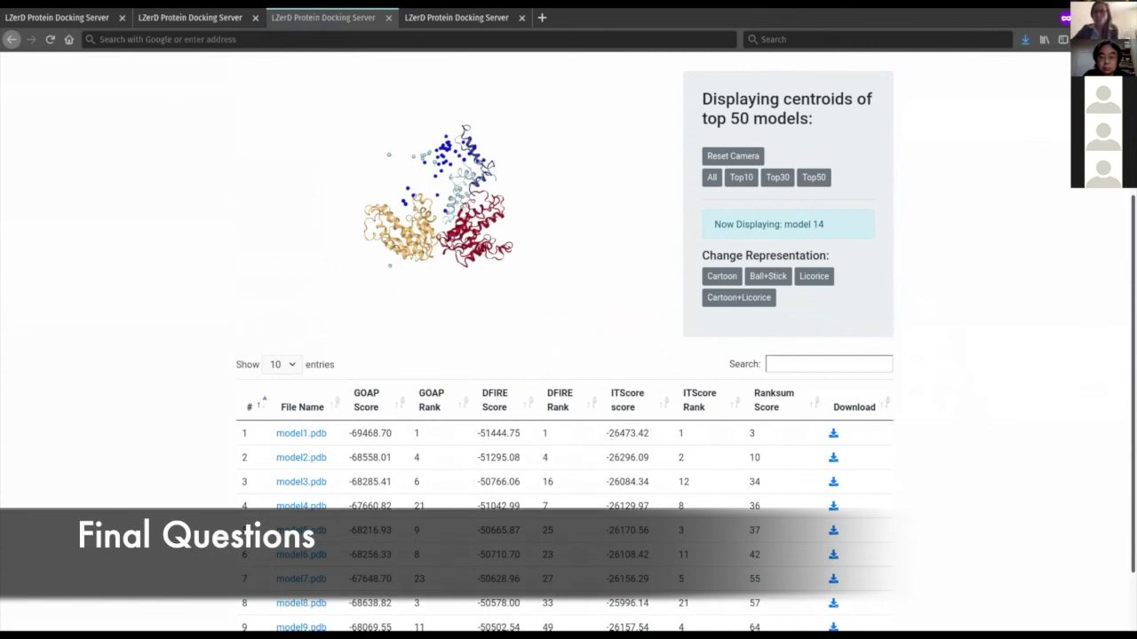
pyautogui.scroll(2, 520, 253)
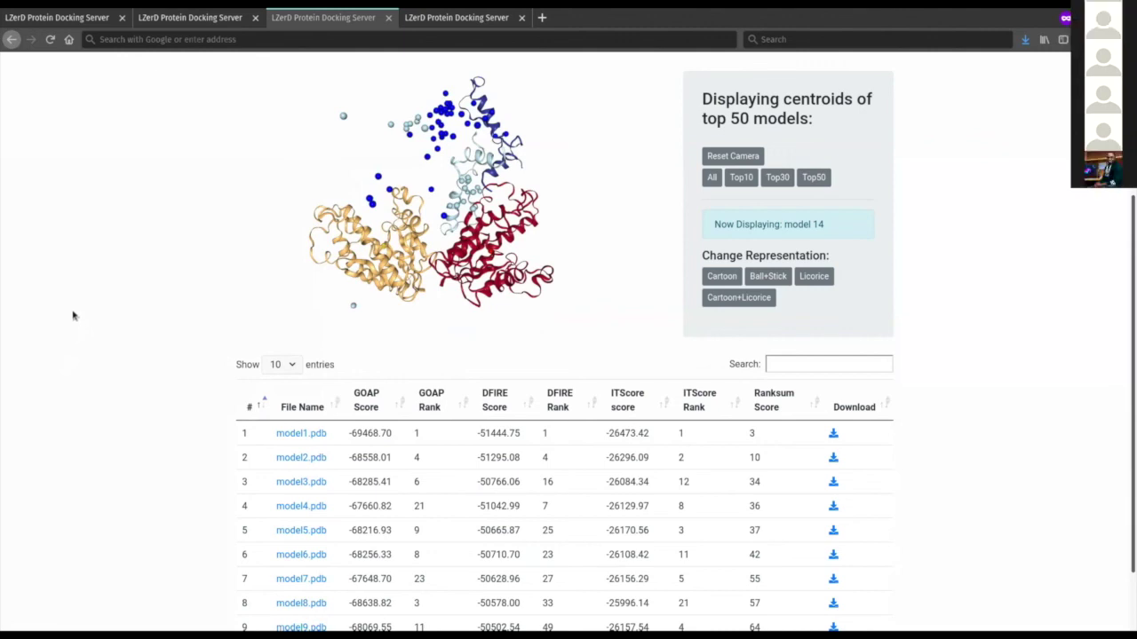
pyautogui.scroll(4, 104, 281)
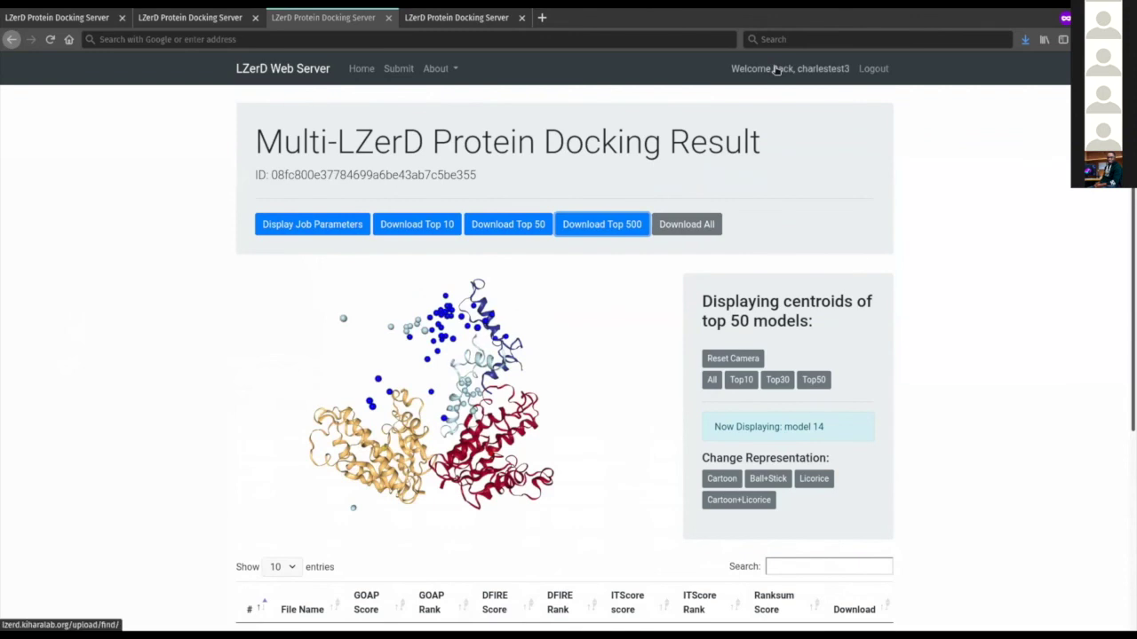
# Open Find existing job in a new tab, then return to the model 14 result tab
pyautogui.click(436, 17)
pyautogui.click(441, 69)
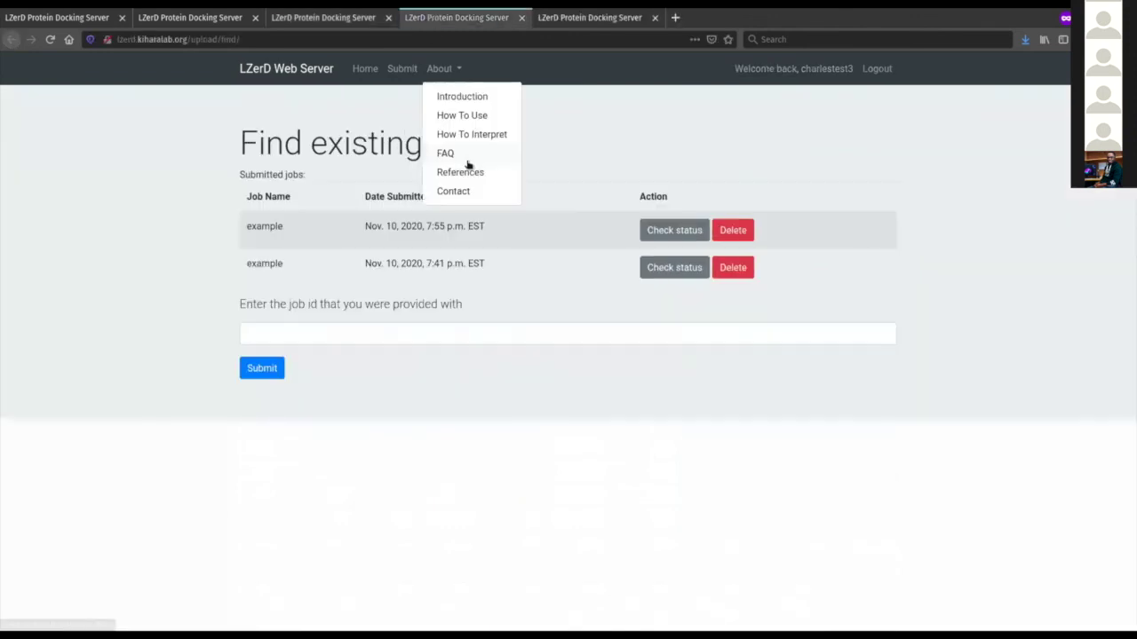
pyautogui.click(470, 444)
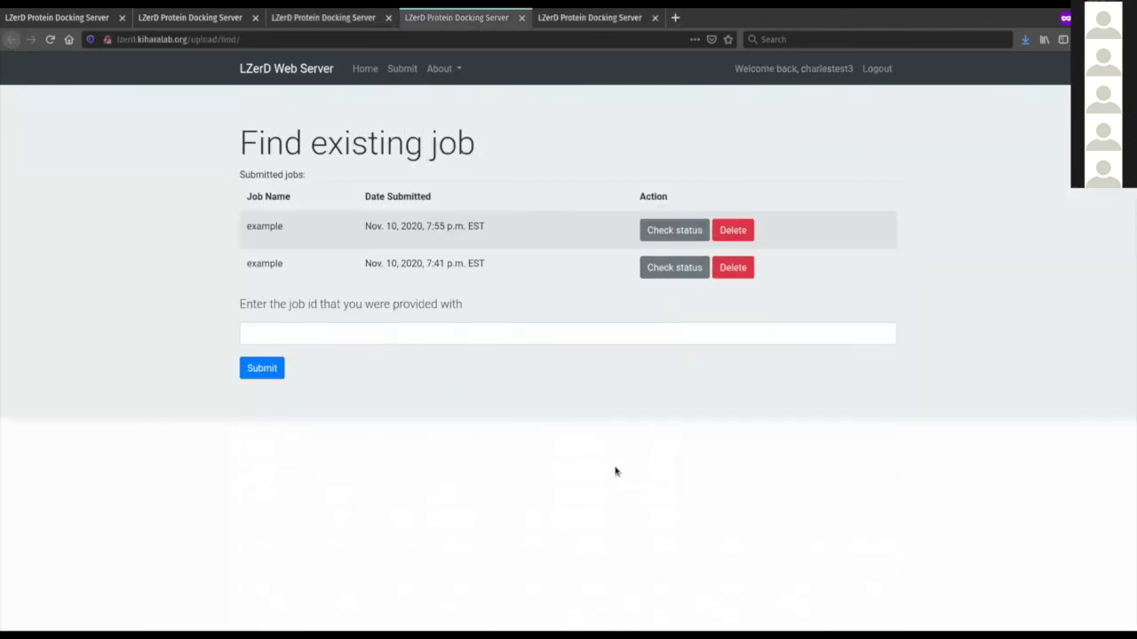
pyautogui.click(325, 17)
pyautogui.moveTo(491, 422)
pyautogui.mouseDown()
pyautogui.moveTo(488, 388)
pyautogui.moveTo(486, 430)
pyautogui.mouseUp()
# Rotate the docked model 14 complex to inspect its subunits from several sides
pyautogui.scroll(-1, 905, 353)
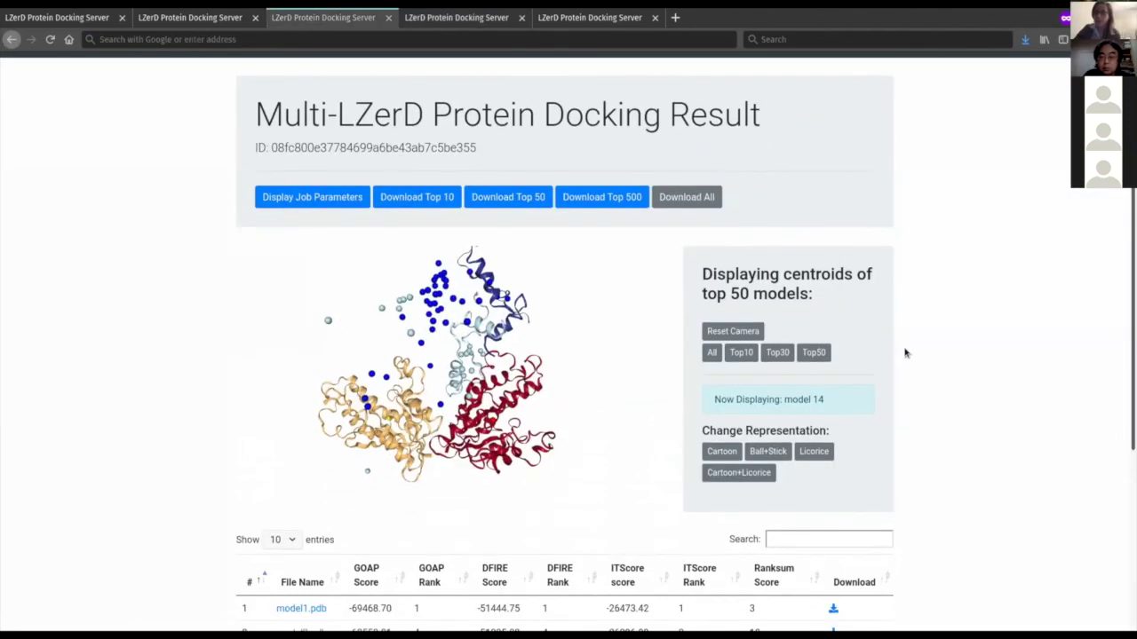
pyautogui.scroll(-1, 639, 363)
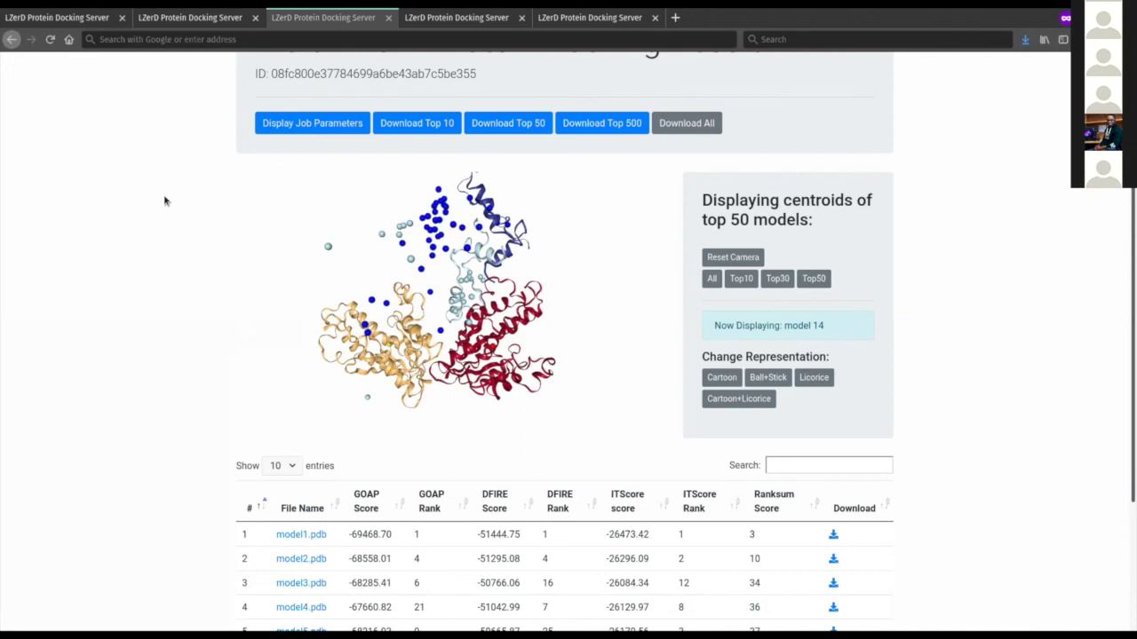
pyautogui.moveTo(493, 257); pyautogui.dragTo(539, 331)
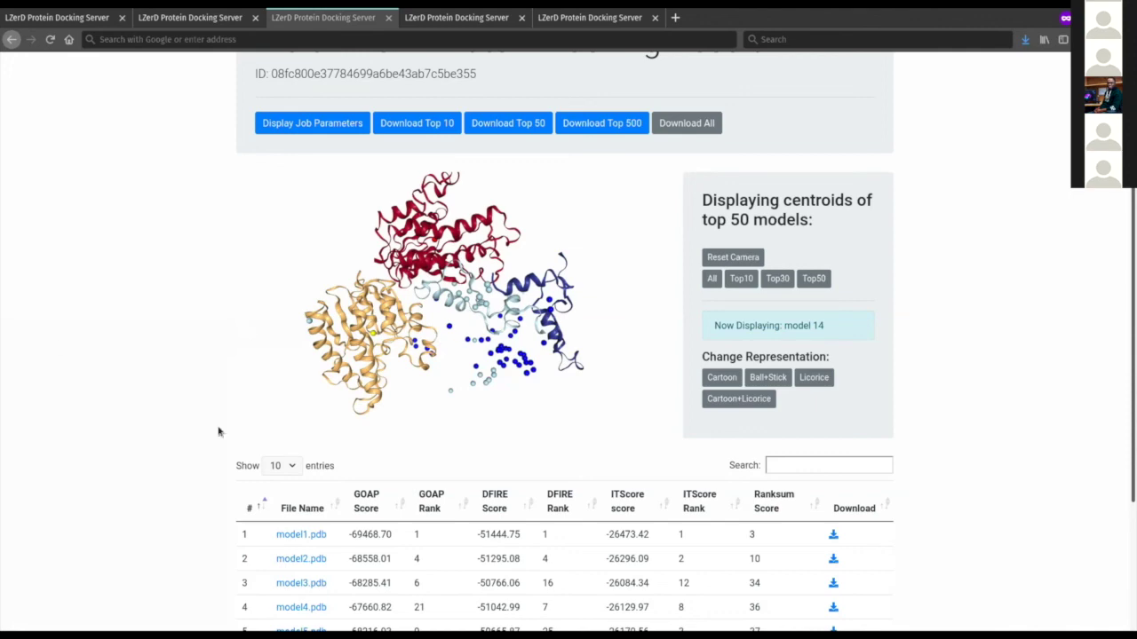
pyautogui.moveTo(431, 330); pyautogui.dragTo(433, 330)
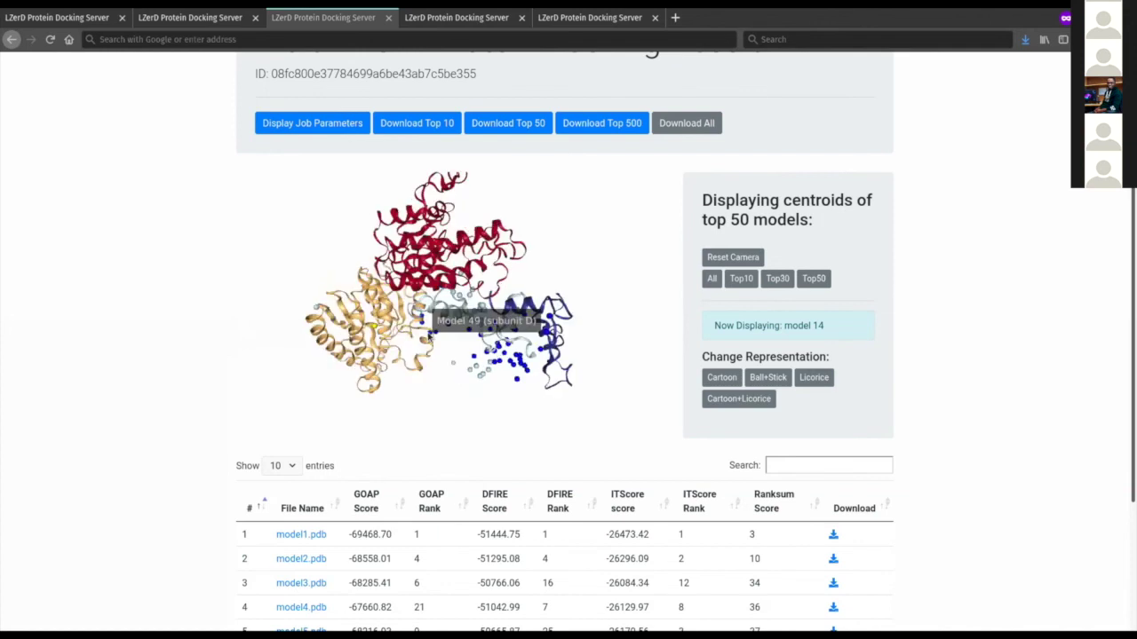
pyautogui.moveTo(430, 335); pyautogui.dragTo(472, 333)
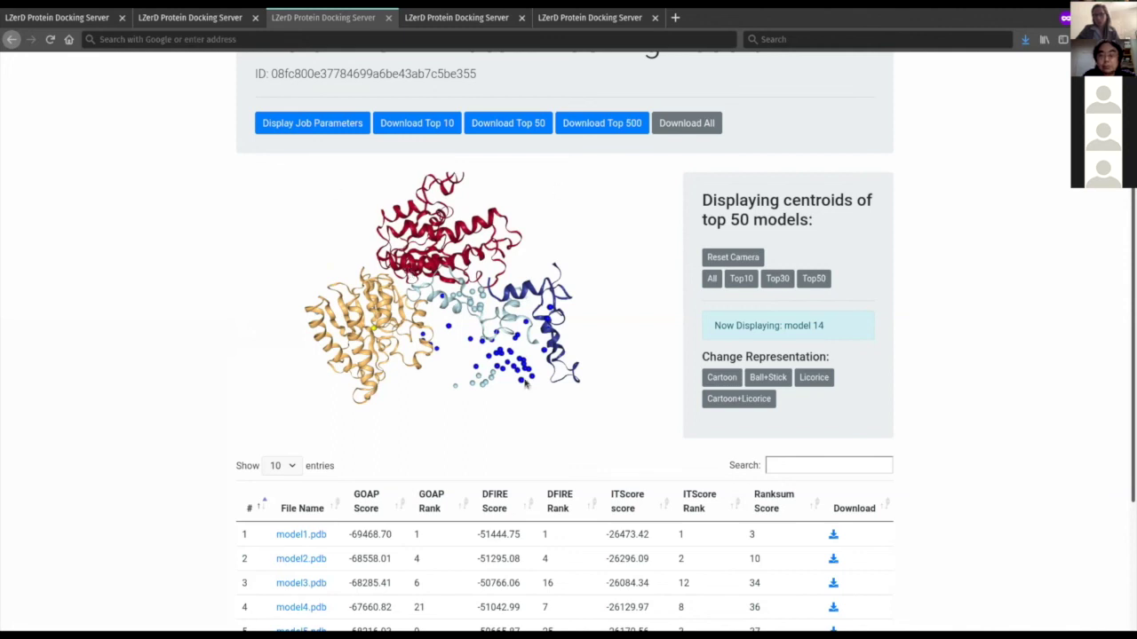
pyautogui.moveTo(443, 223); pyautogui.dragTo(475, 286)
# Switch to the first tab's submission page with the UBA domain and ubiquitin examples
pyautogui.hotkey('ctrl', '1')
pyautogui.scroll(5, 476, 295)
pyautogui.scroll(3, 476, 296)
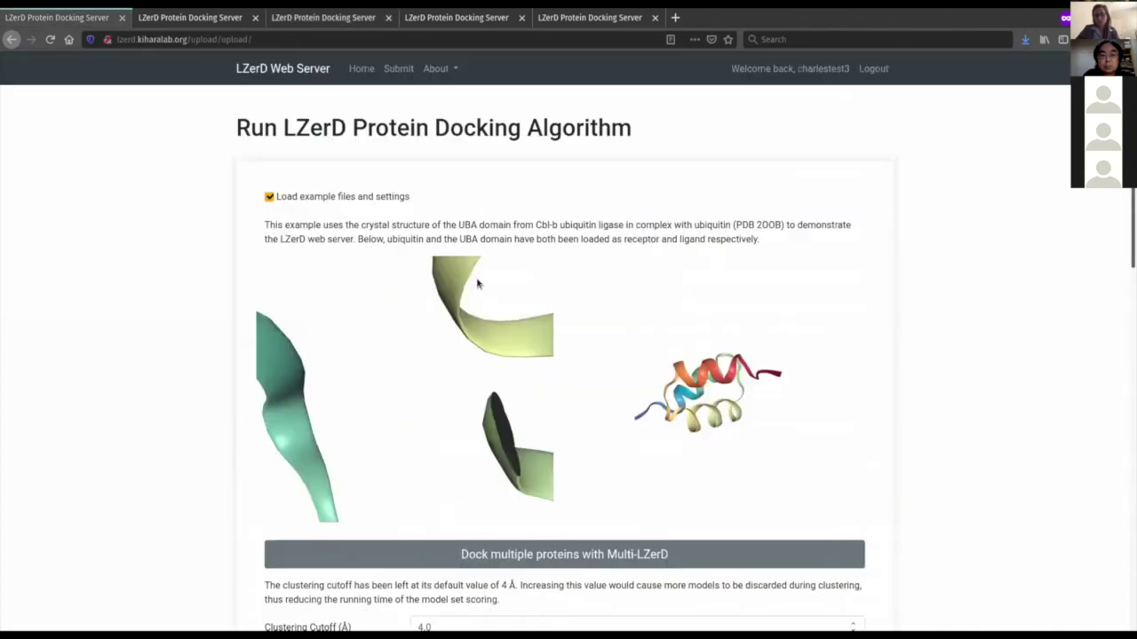